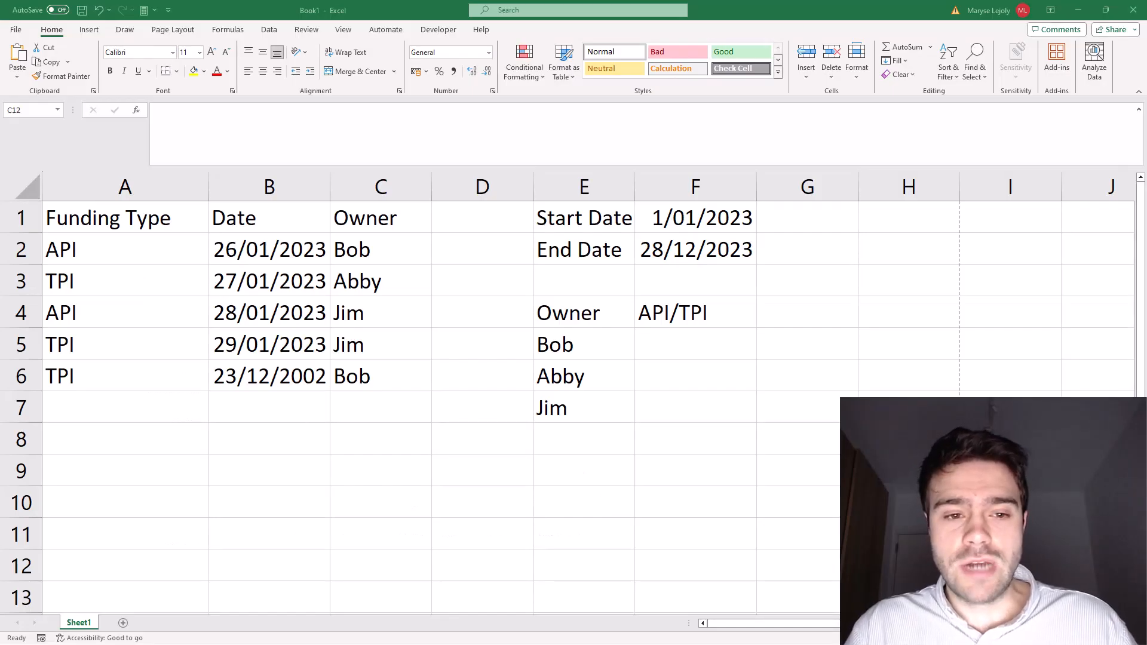
# Step: Review the source table's Funding Type, Date and Owner columns in A1:C6
pyautogui.click(176, 333)
pyautogui.moveTo(126, 232); pyautogui.dragTo(123, 366)
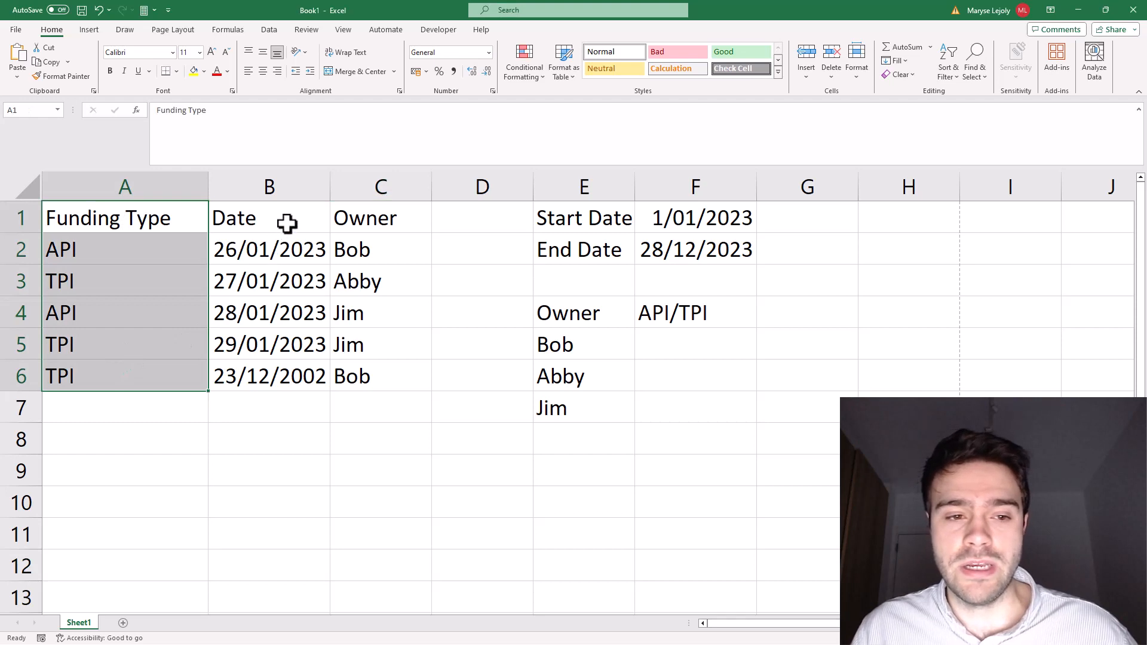
pyautogui.moveTo(286, 223); pyautogui.dragTo(289, 378)
pyautogui.moveTo(374, 225); pyautogui.dragTo(376, 375)
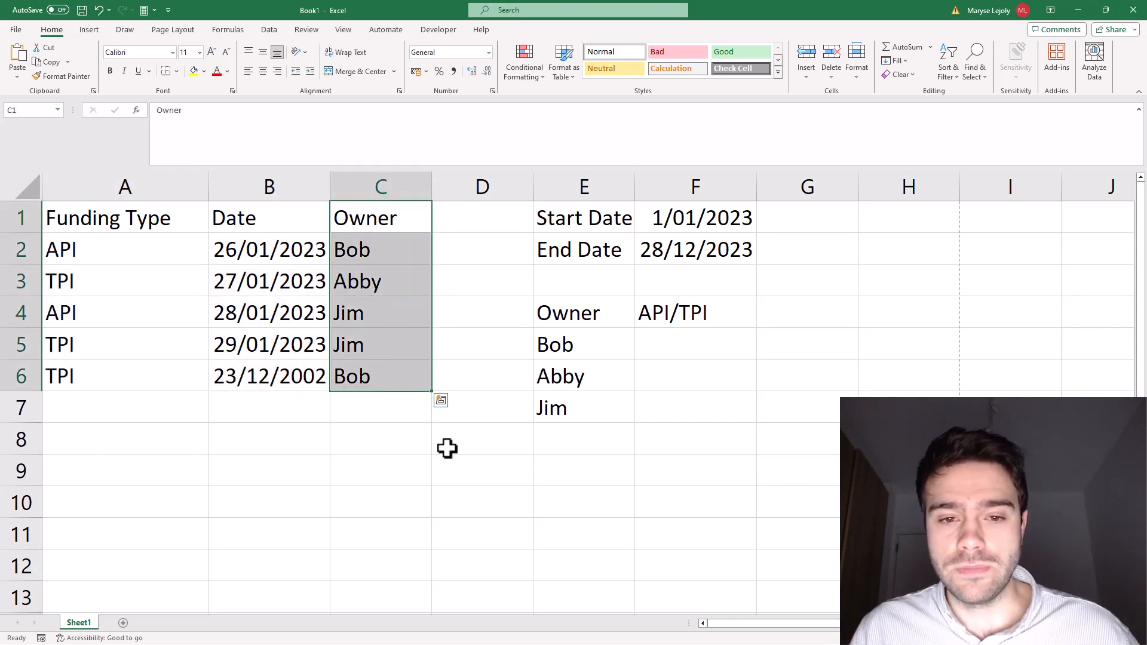
pyautogui.click(469, 462)
# Step: Review the start and end date criteria in F1:F2 and the owner list with its empty API/TPI cells in F5:F7
pyautogui.moveTo(597, 227); pyautogui.dragTo(711, 225)
pyautogui.moveTo(611, 251); pyautogui.dragTo(684, 256)
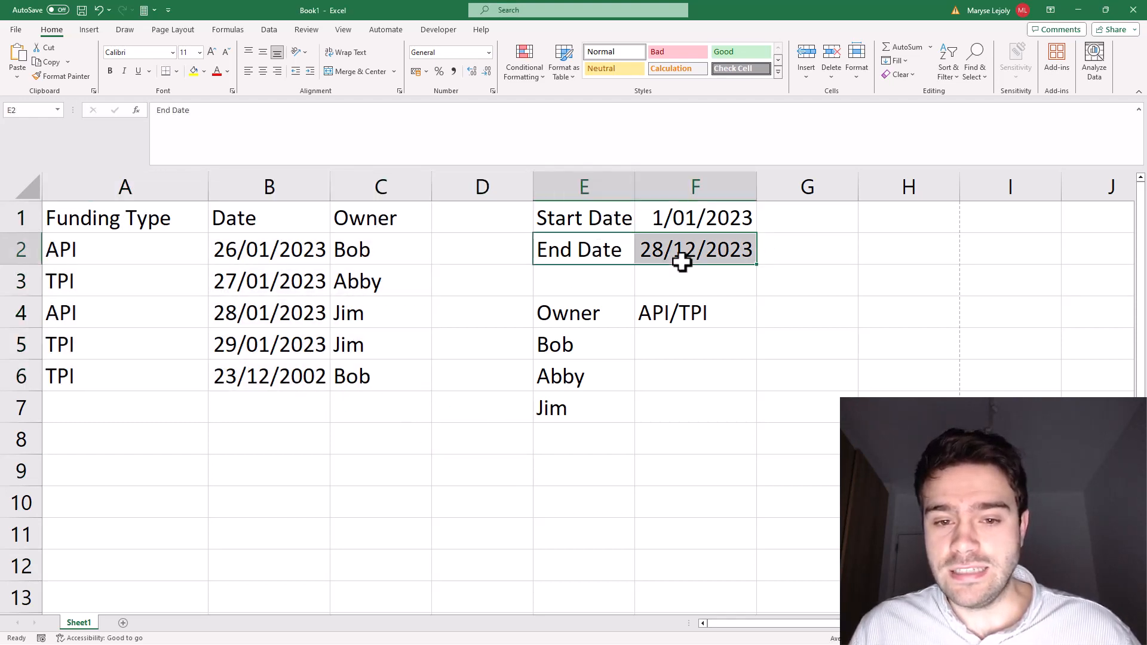
pyautogui.click(883, 356)
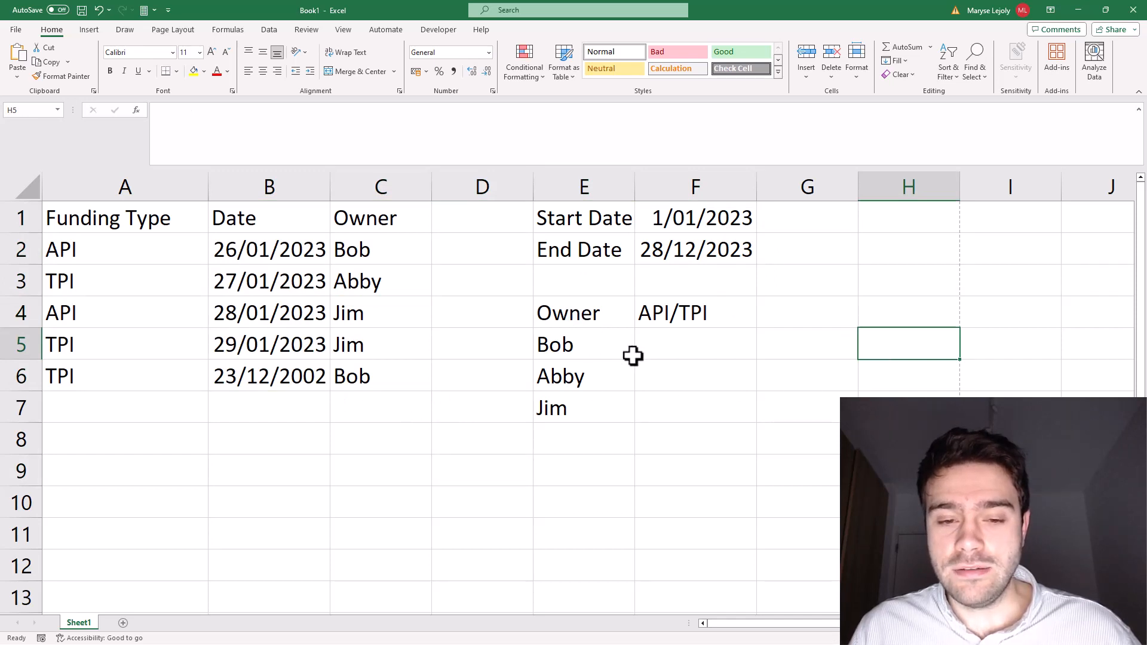
pyautogui.moveTo(686, 341); pyautogui.dragTo(689, 398)
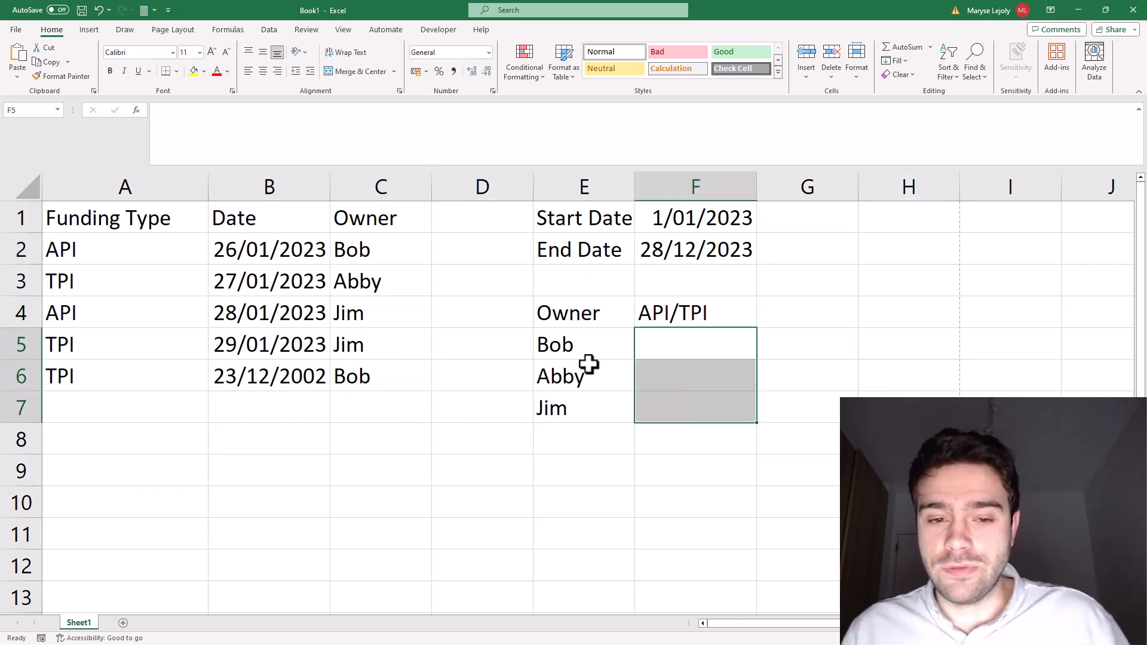
pyautogui.moveTo(582, 346); pyautogui.dragTo(615, 399)
pyautogui.moveTo(696, 344); pyautogui.dragTo(696, 397)
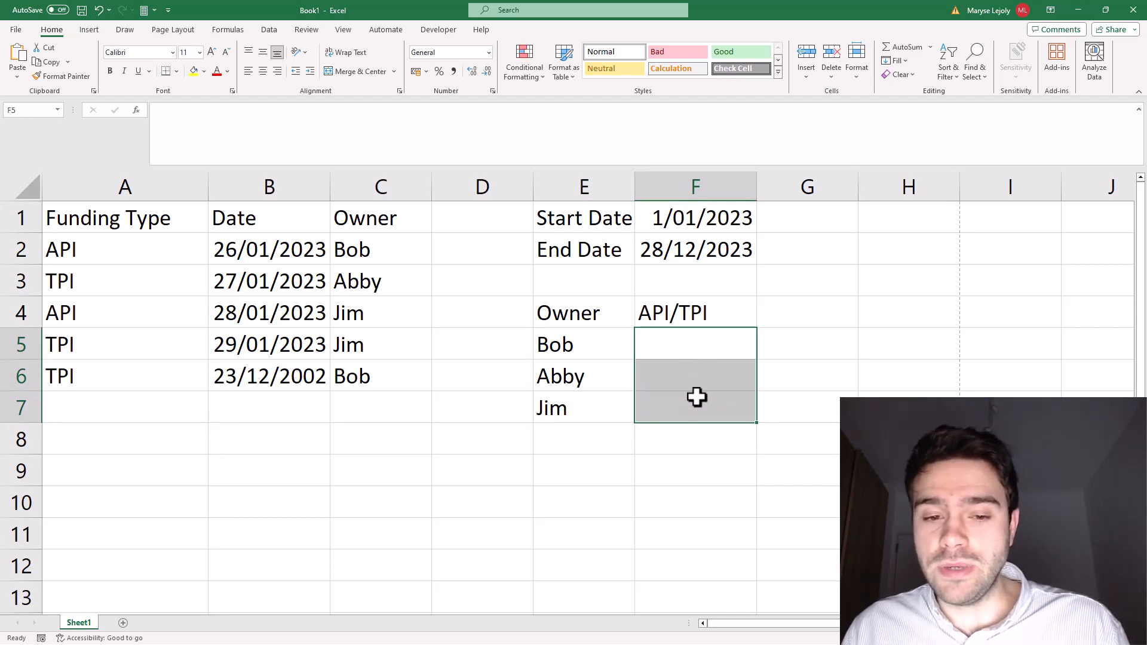
pyautogui.moveTo(81, 213); pyautogui.dragTo(333, 376)
pyautogui.click(678, 353)
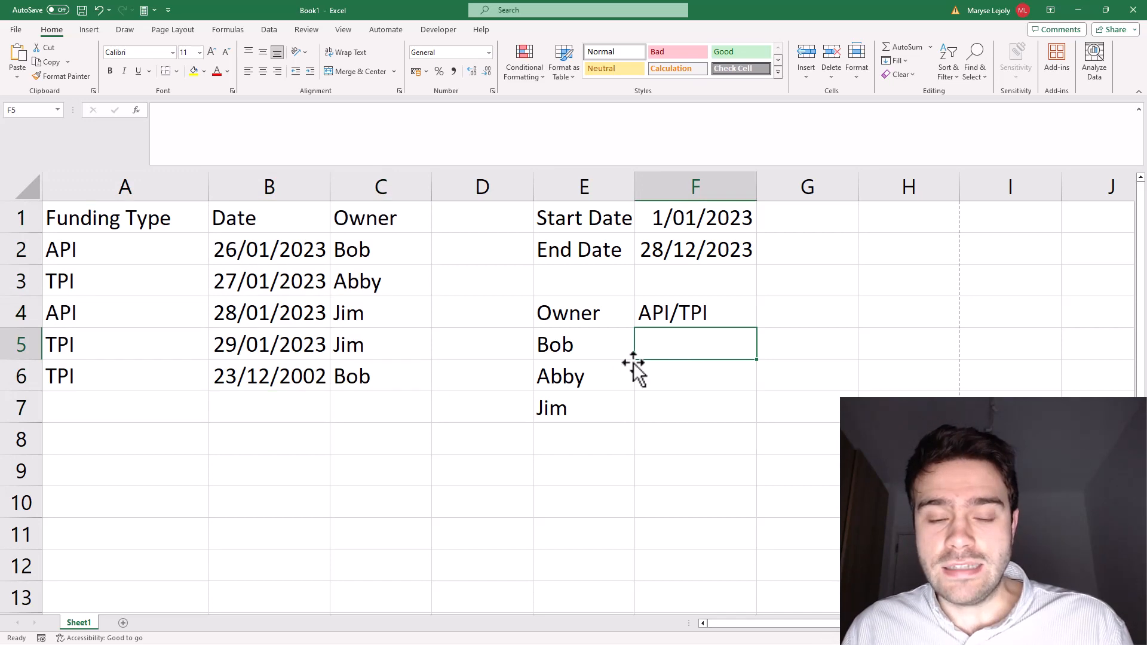
pyautogui.click(591, 342)
pyautogui.click(677, 219)
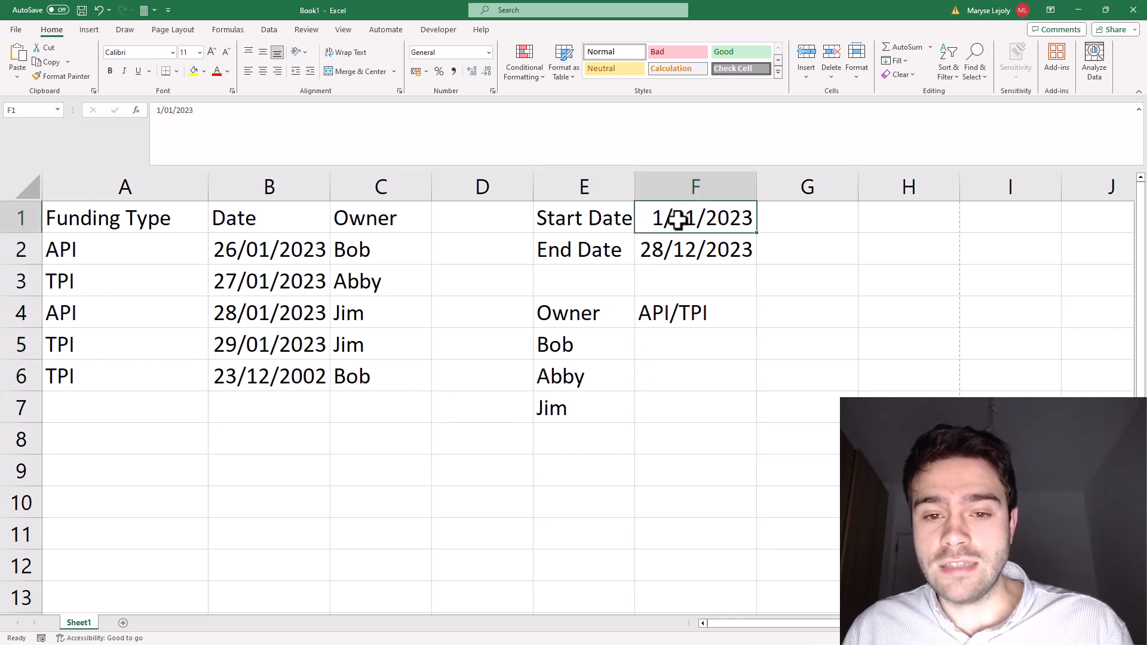
pyautogui.moveTo(677, 219); pyautogui.dragTo(674, 247)
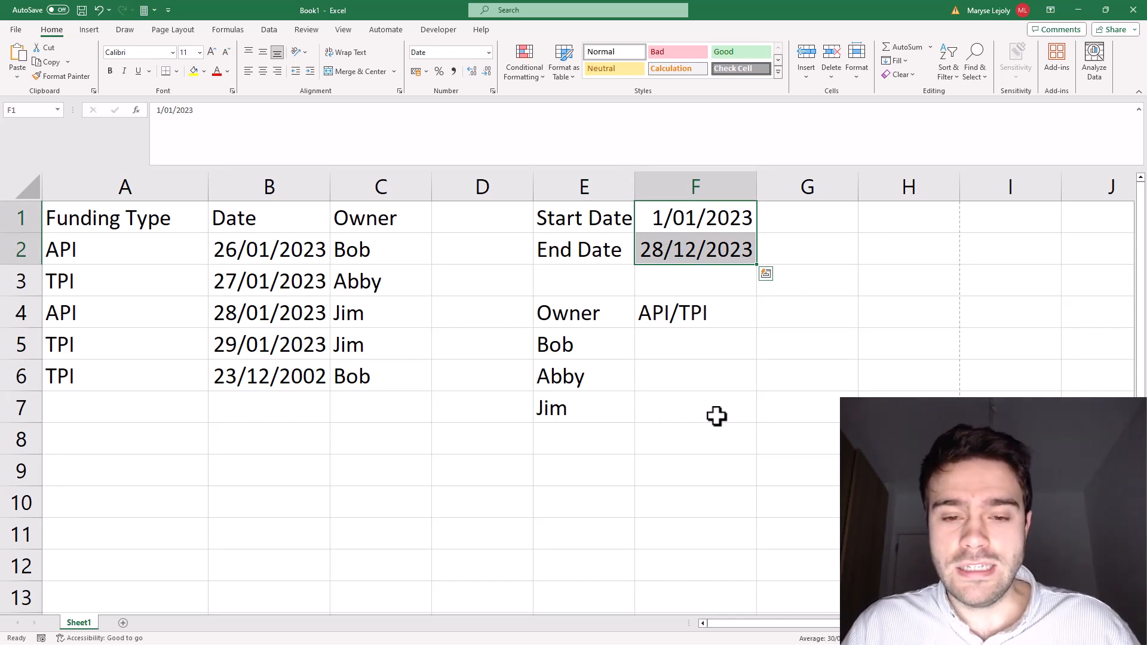
# Step: Begin a FILTER formula in cell F5 with A2:C6 as the array to filter
pyautogui.click(717, 335)
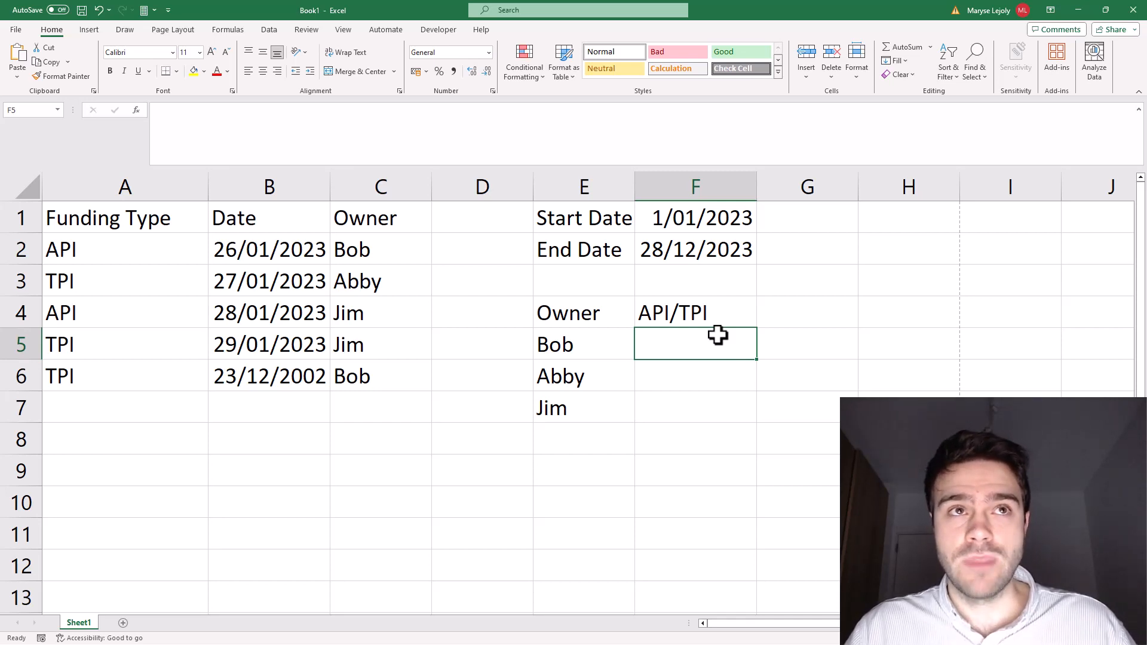
pyautogui.write('=')
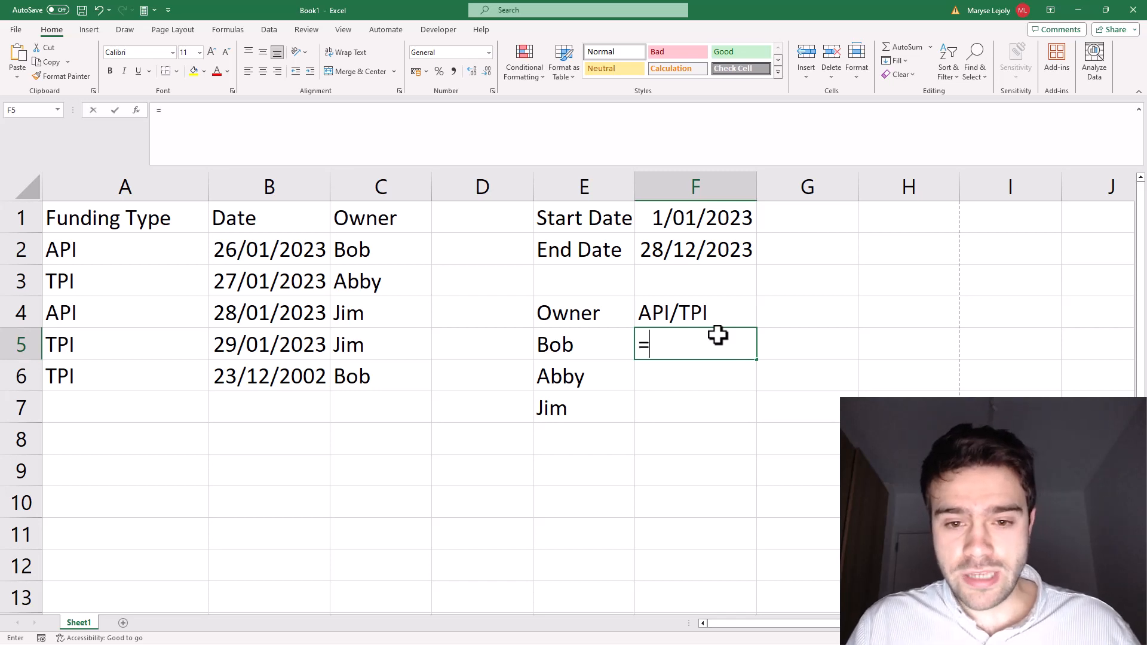
pyautogui.write('FILTER(')
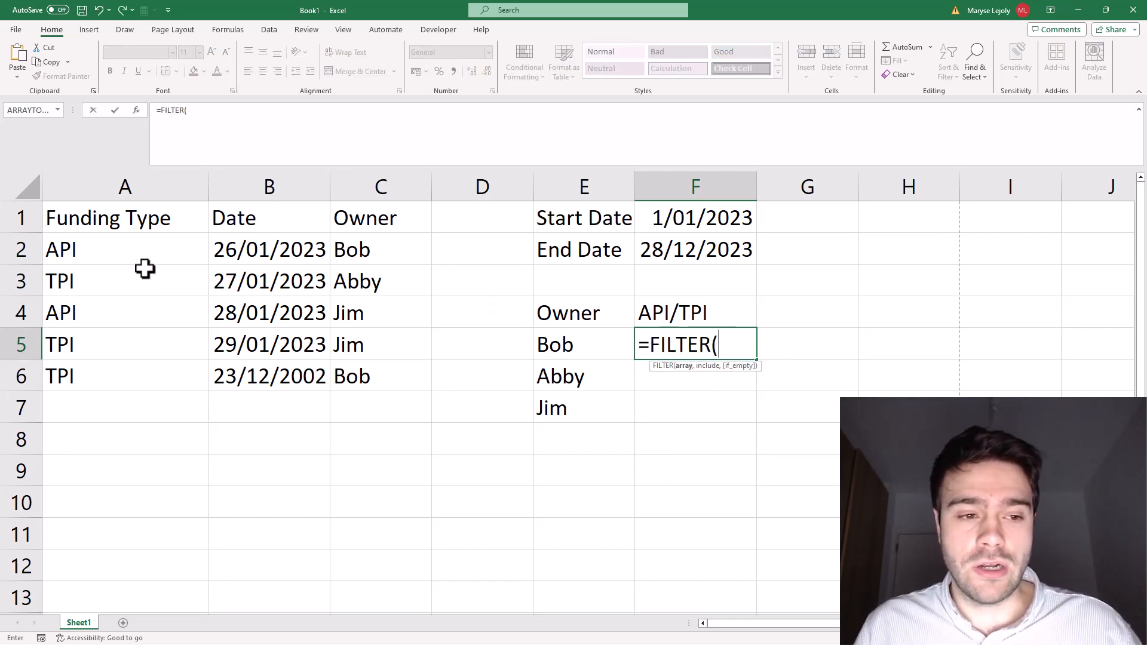
pyautogui.moveTo(144, 257); pyautogui.dragTo(375, 418)
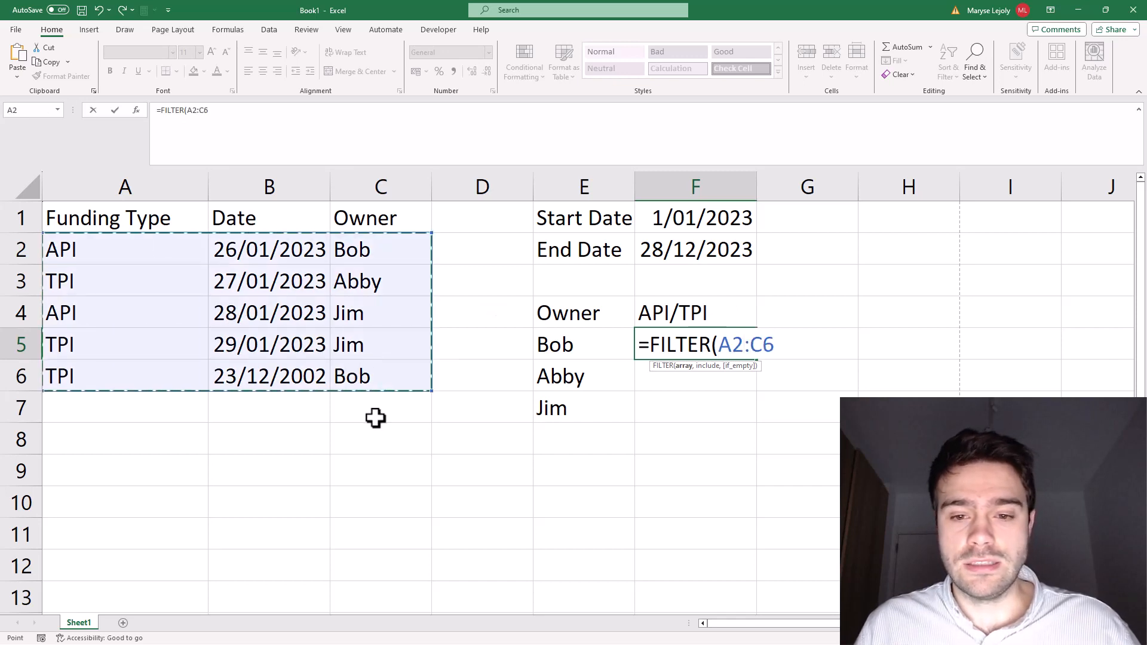
pyautogui.write(',')
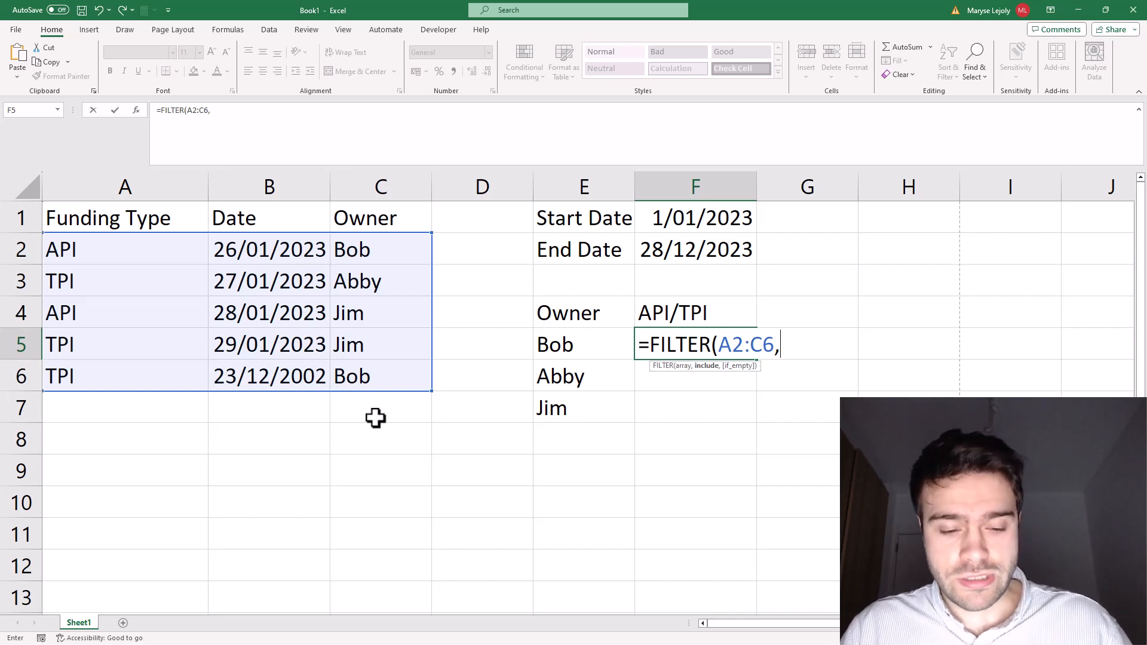
# Step: Add the start-date condition (B2:B6>=F1) to the FILTER formula, followed by a multiplication sign for another condition
pyautogui.write('(')
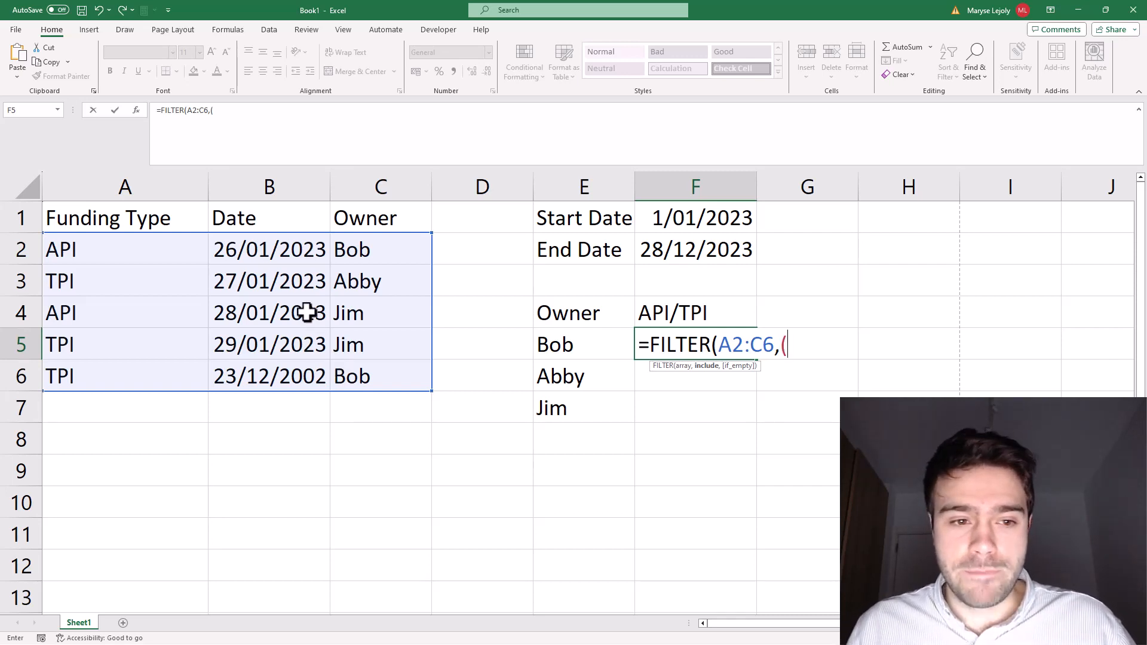
pyautogui.moveTo(300, 251); pyautogui.dragTo(302, 376)
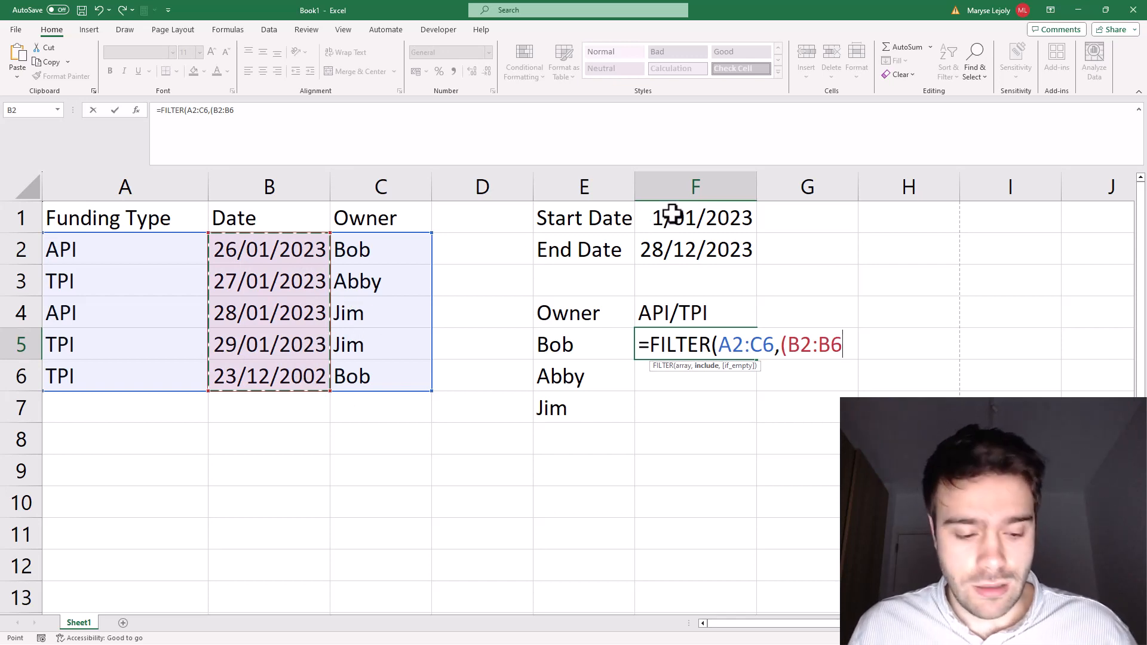
pyautogui.write('>=')
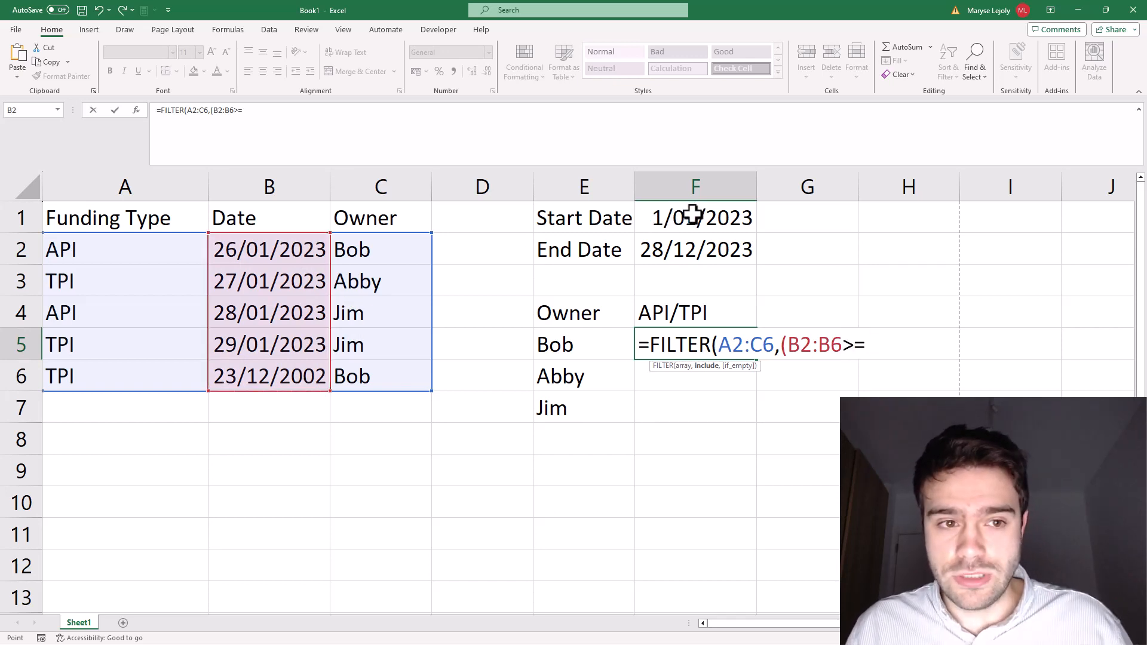
pyautogui.click(691, 215)
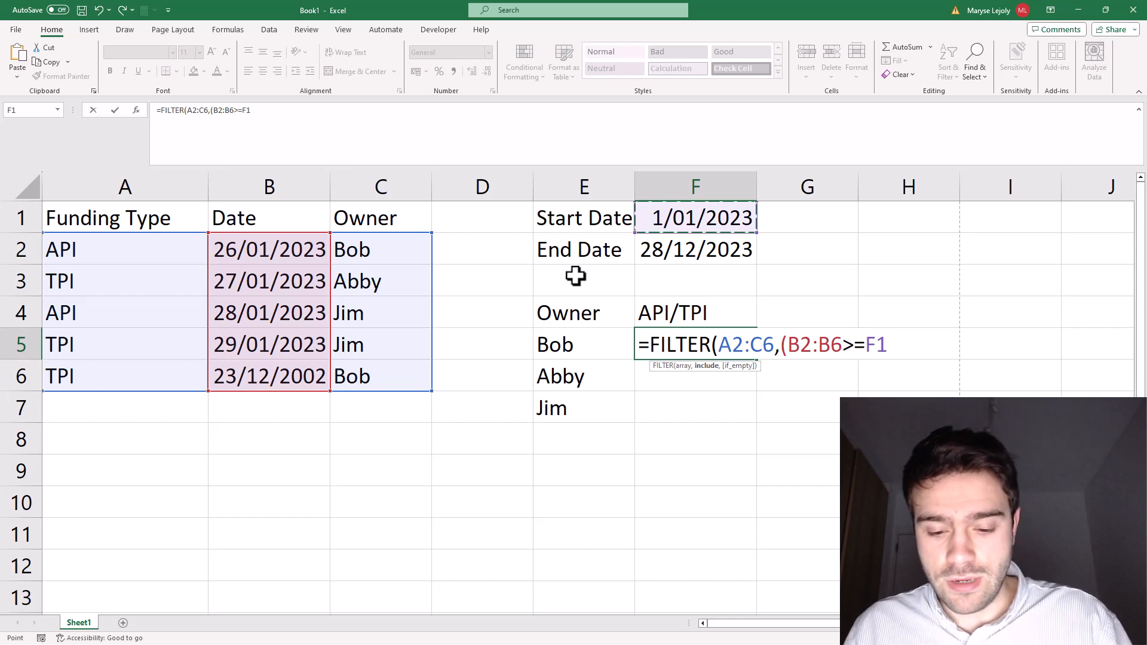
pyautogui.write(')*')
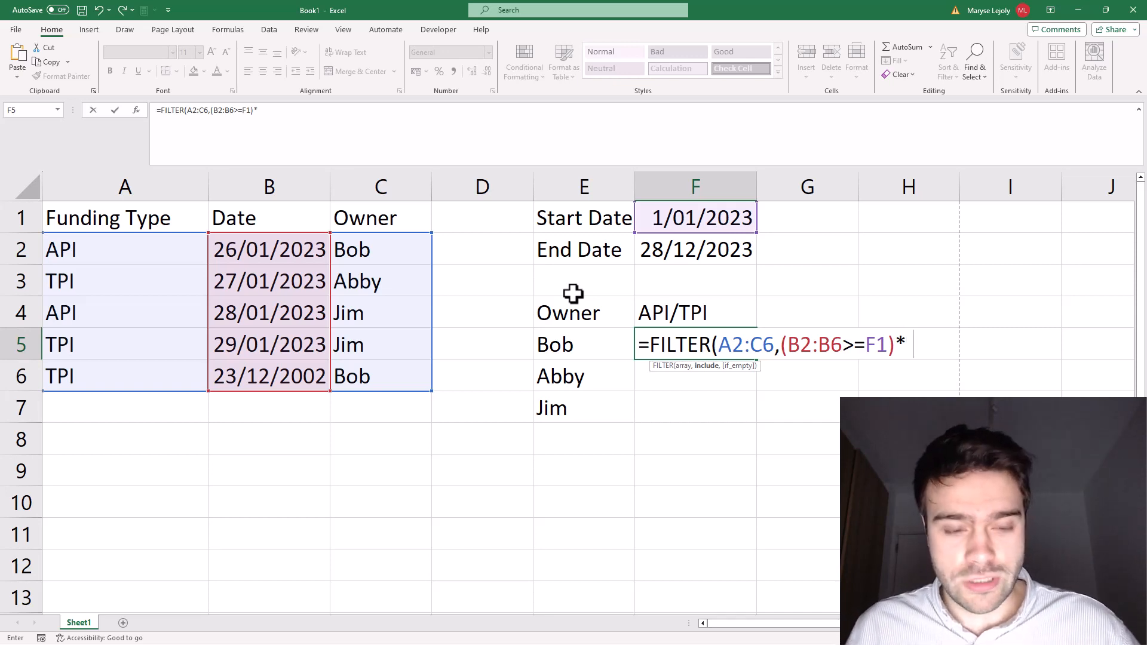
# Step: Add the end-date condition (B2:B6<=F2) to the FILTER formula in F5
pyautogui.write('(')
pyautogui.moveTo(261, 249); pyautogui.dragTo(261, 378)
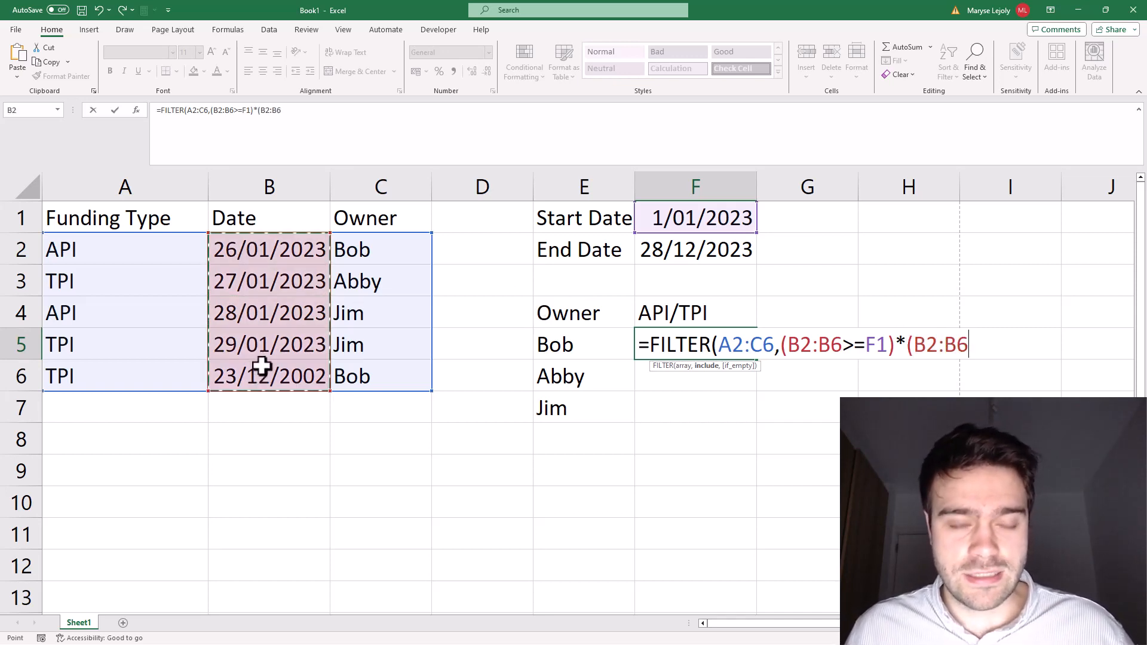
pyautogui.click(366, 125)
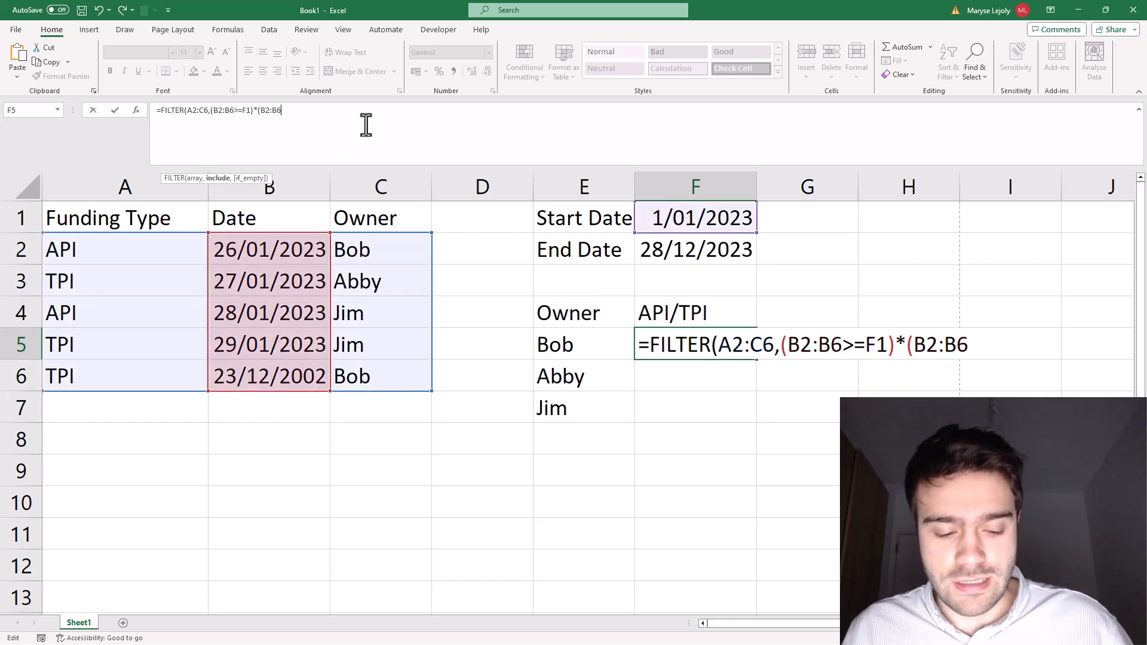
pyautogui.write('<=')
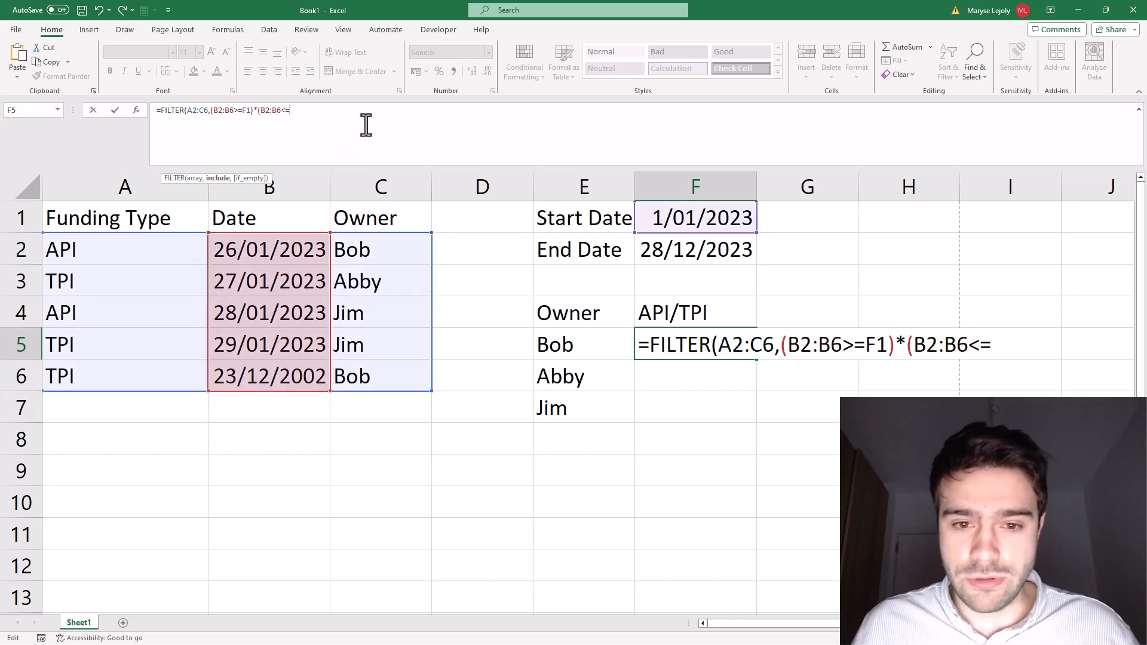
pyautogui.click(712, 250)
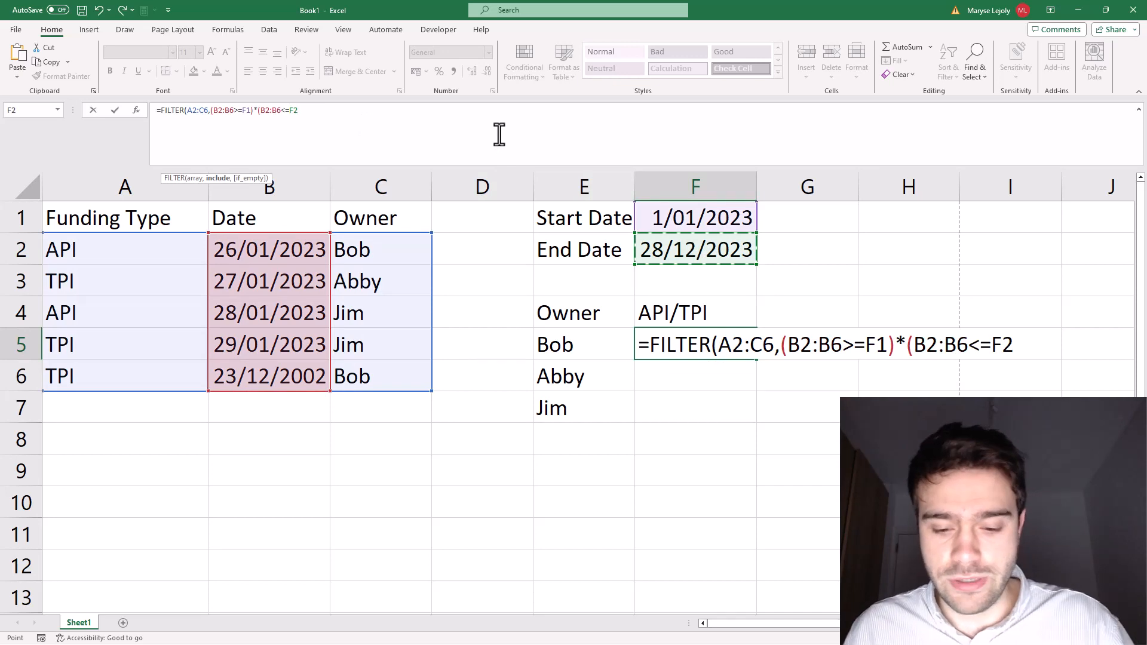
pyautogui.write(')')
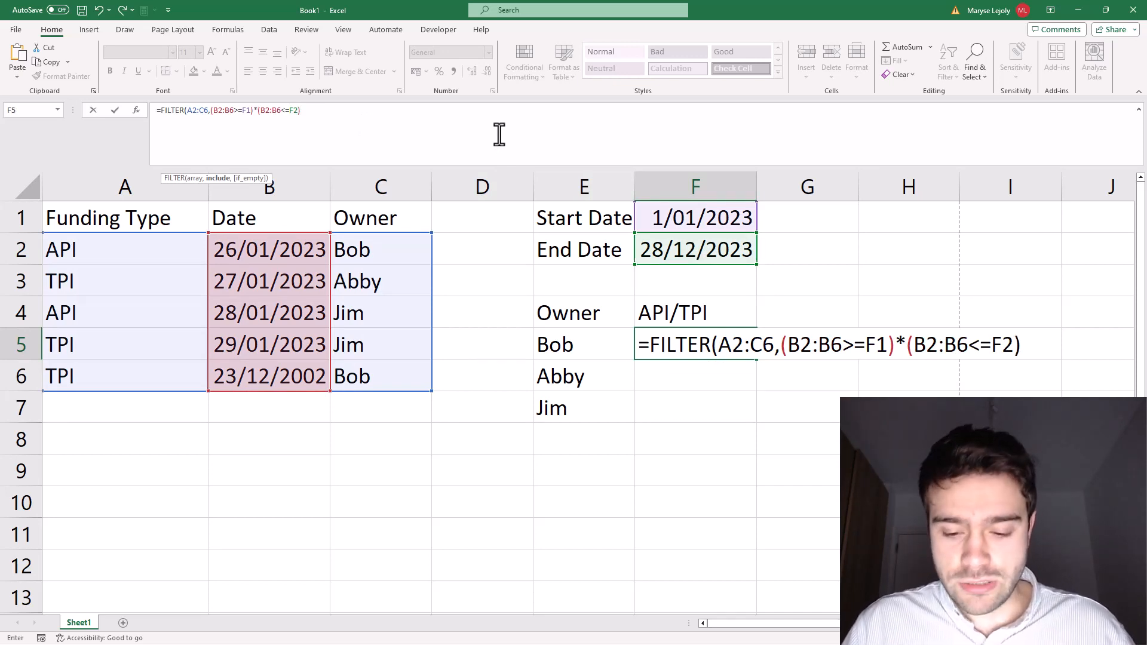
pyautogui.write('*(')
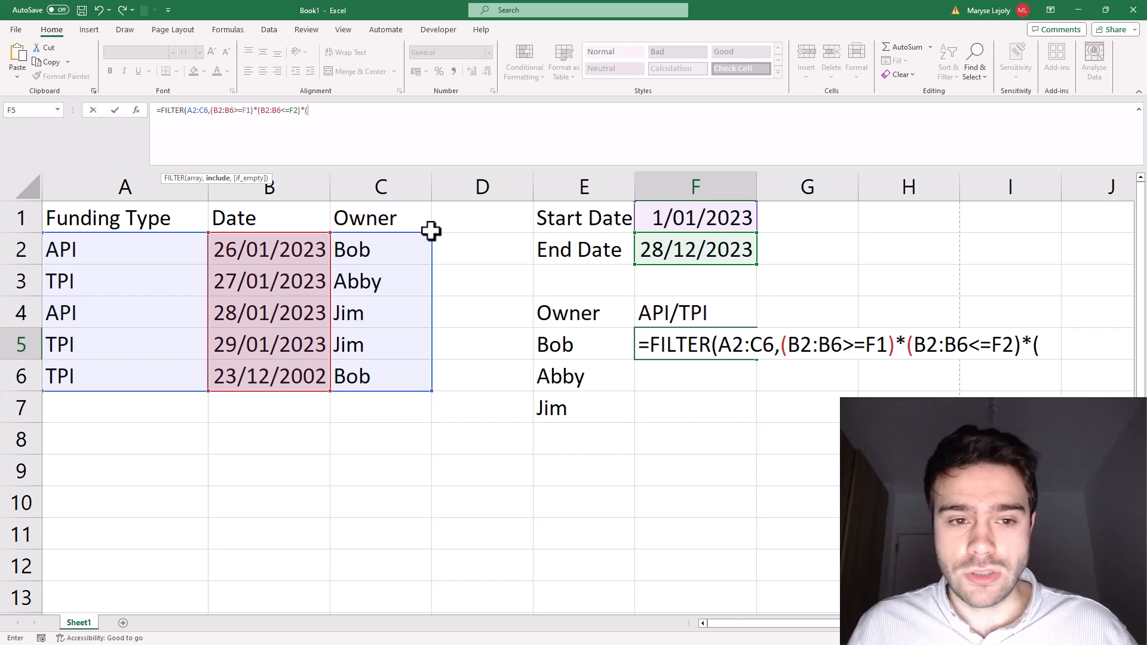
# Step: Multiply by the owner condition (C2:C6=E5) and close the FILTER function's parentheses
pyautogui.moveTo(400, 246); pyautogui.dragTo(385, 376)
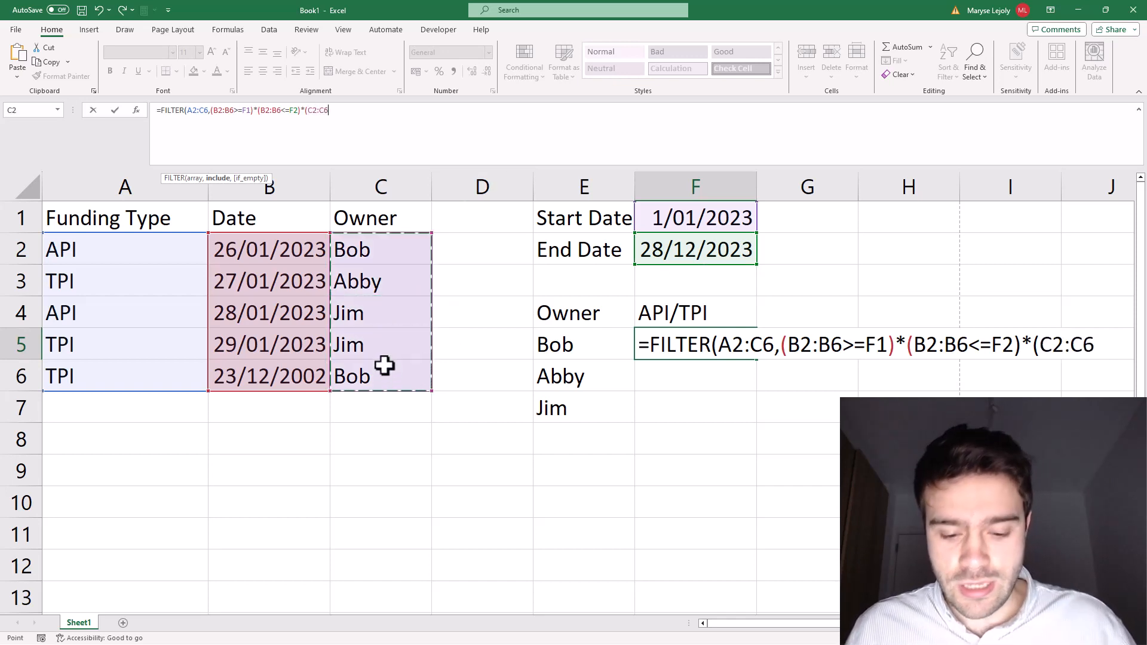
pyautogui.write('=')
pyautogui.click(567, 344)
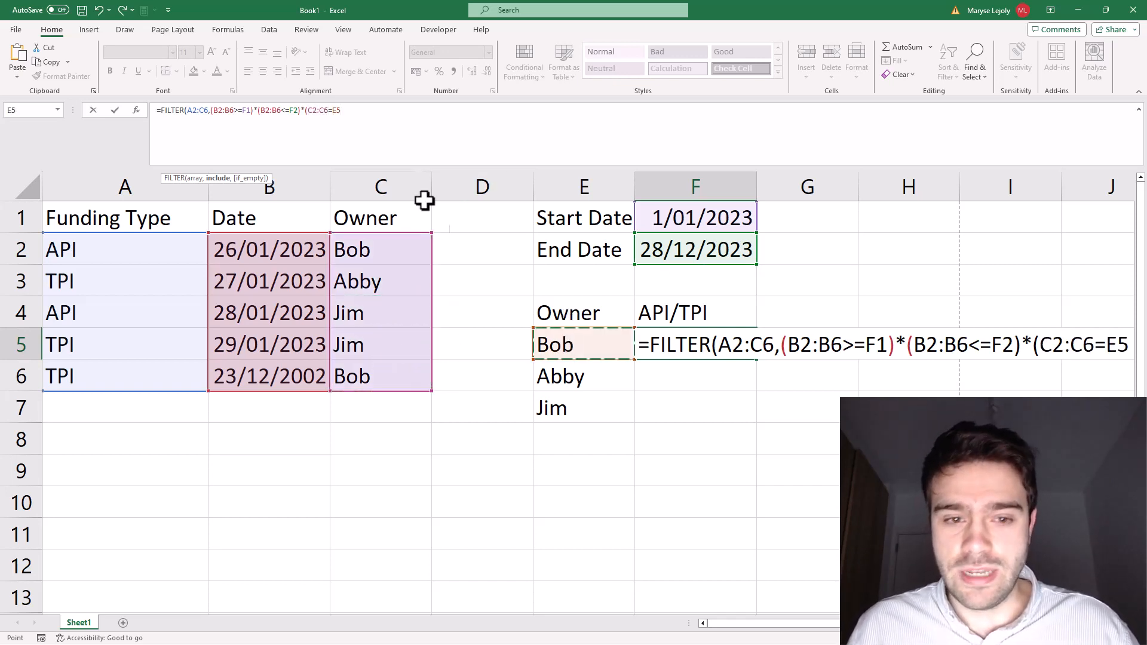
pyautogui.click(403, 118)
pyautogui.write(')')
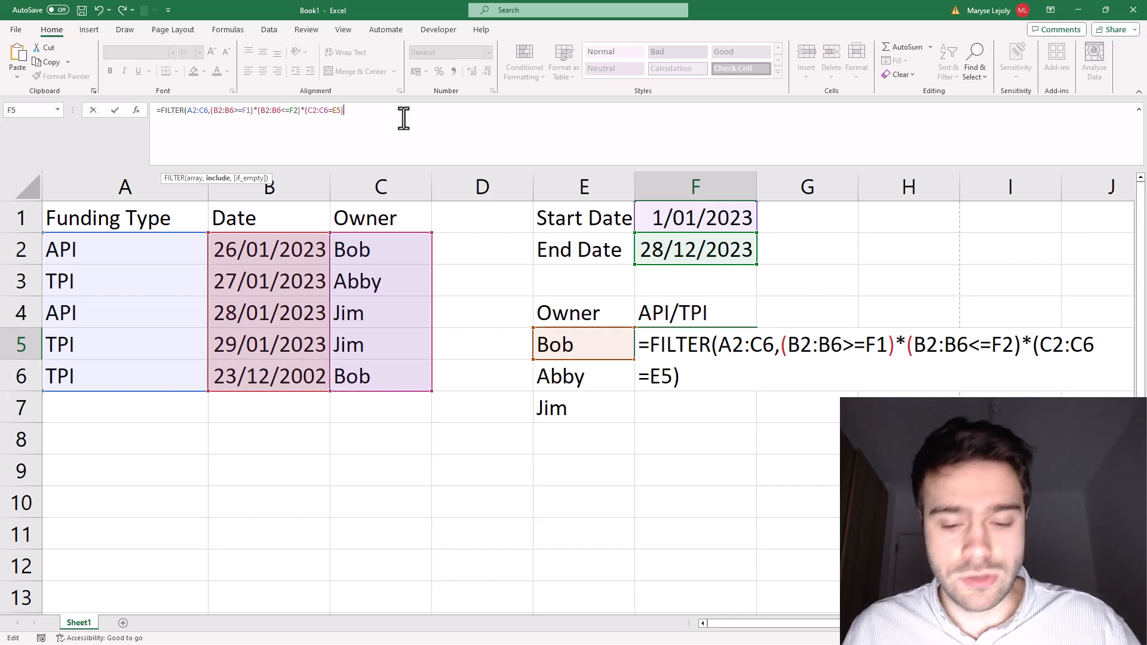
pyautogui.write(')')
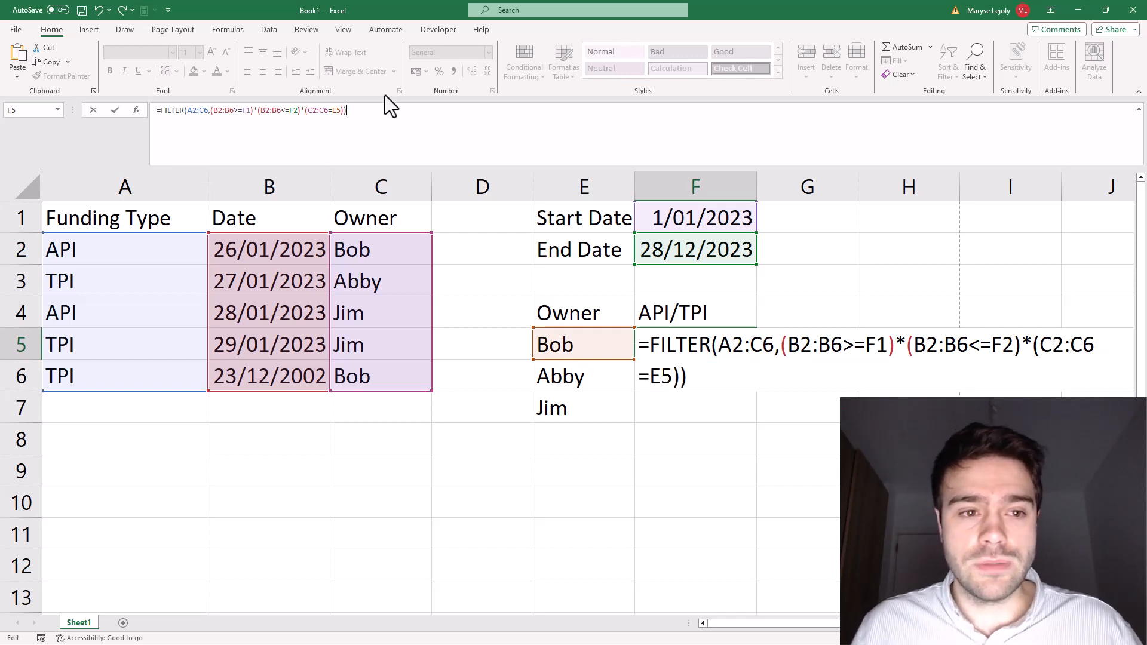
# Step: Make the FILTER array reference absolute as $A$2:$C$6
pyautogui.click(219, 111)
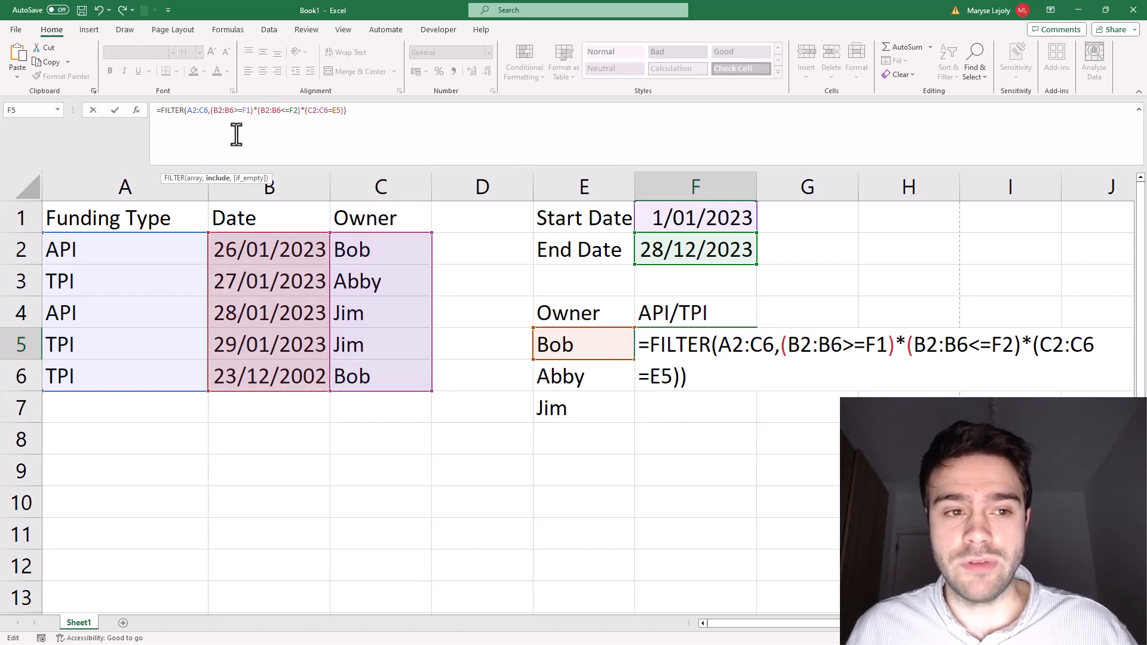
pyautogui.click(193, 111)
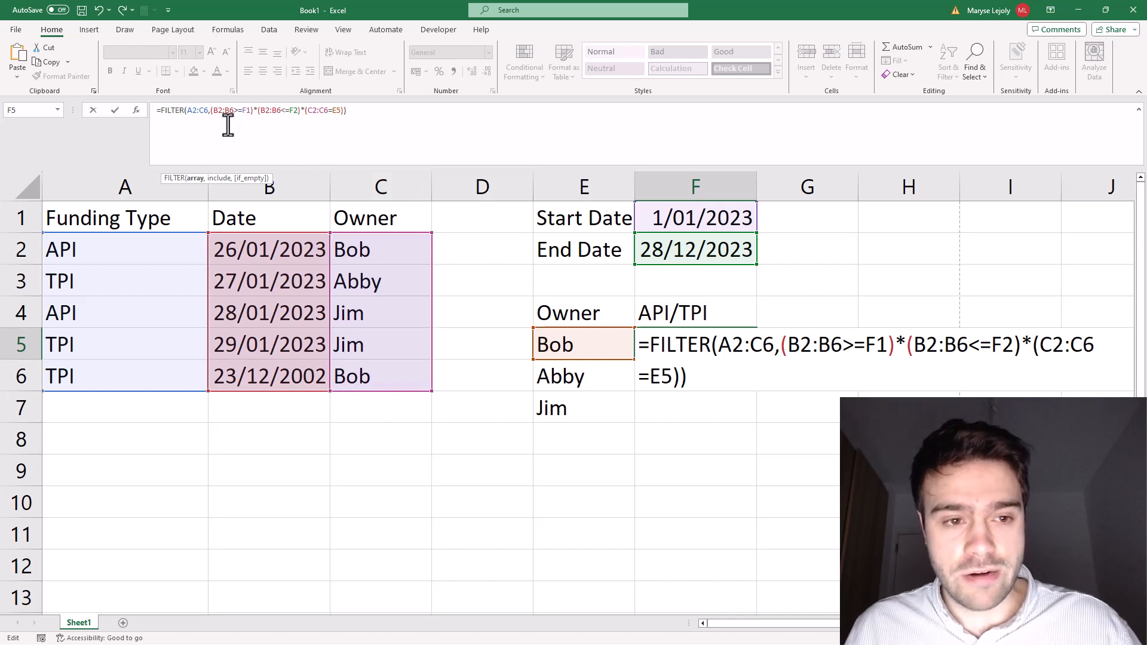
pyautogui.press('F4')
pyautogui.click(213, 112)
pyautogui.press('F4')
# Step: Make both references in the start-date condition absolute, giving $B$2:$B$6>=$F$1
pyautogui.click(234, 112)
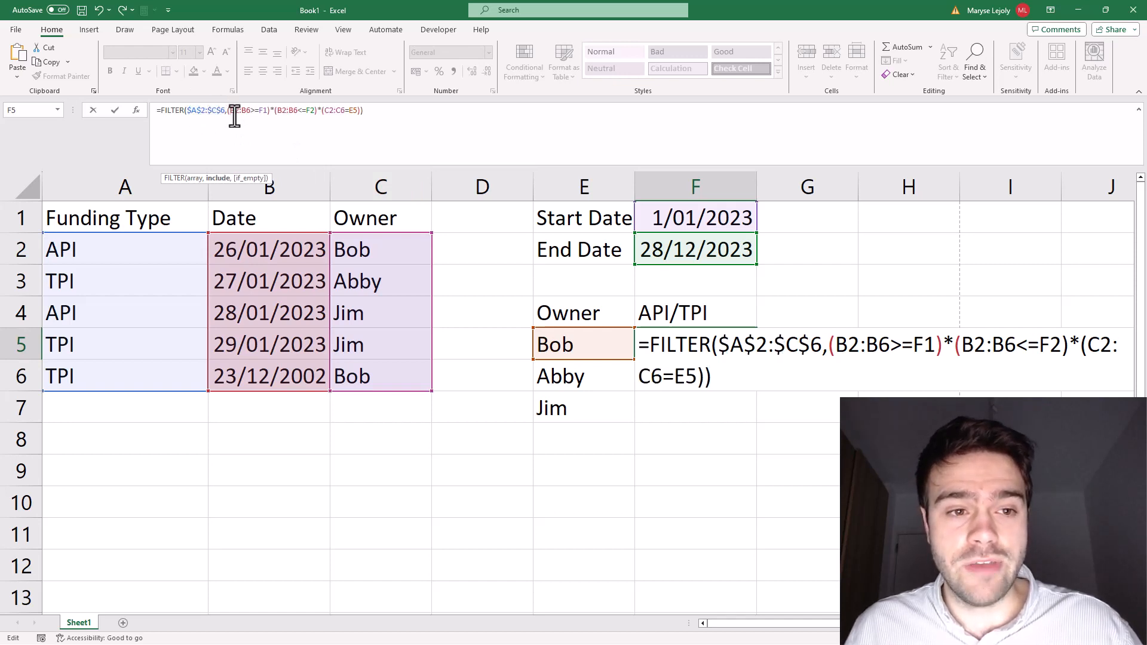
pyautogui.press('F4')
pyautogui.click(254, 112)
pyautogui.press('F4')
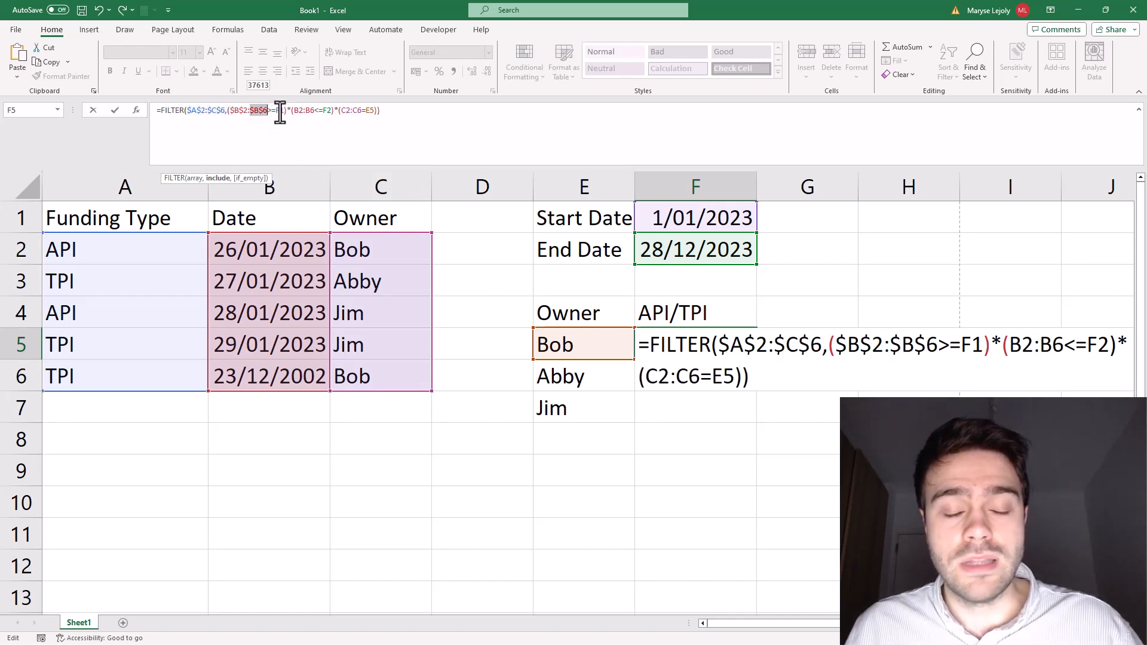
pyautogui.click(280, 112)
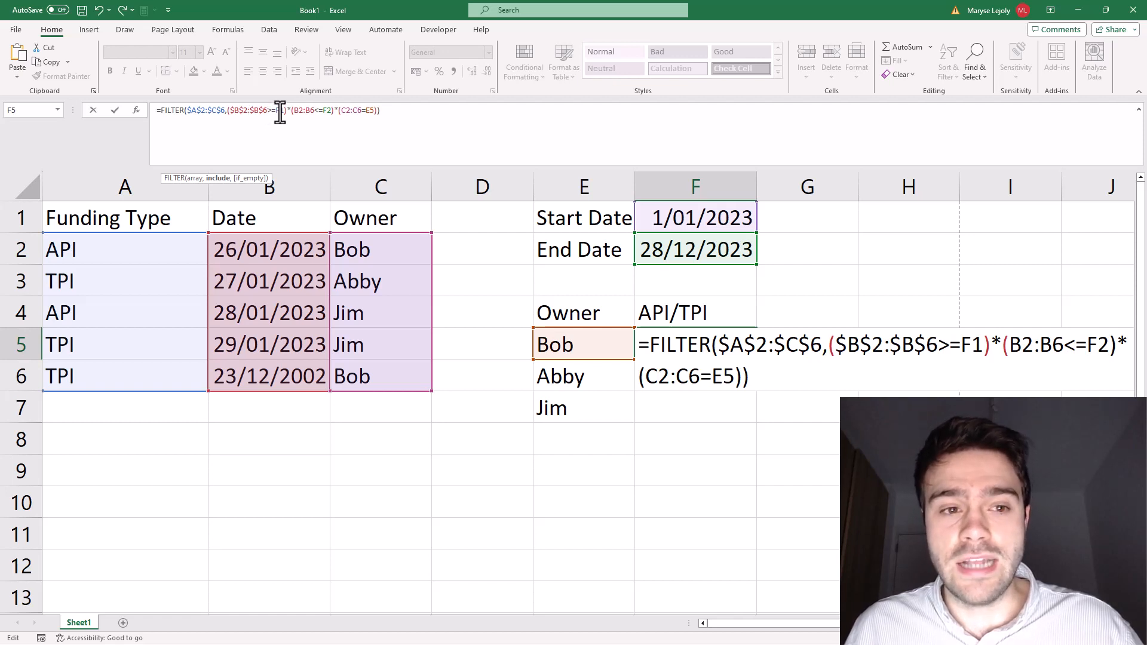
pyautogui.press('F4')
# Step: Make all references in the end-date condition of the F5 formula absolute, giving $B$2:$B$6<=$F$2
pyautogui.click(305, 112)
pyautogui.press('F4')
pyautogui.click(327, 111)
pyautogui.press('F4')
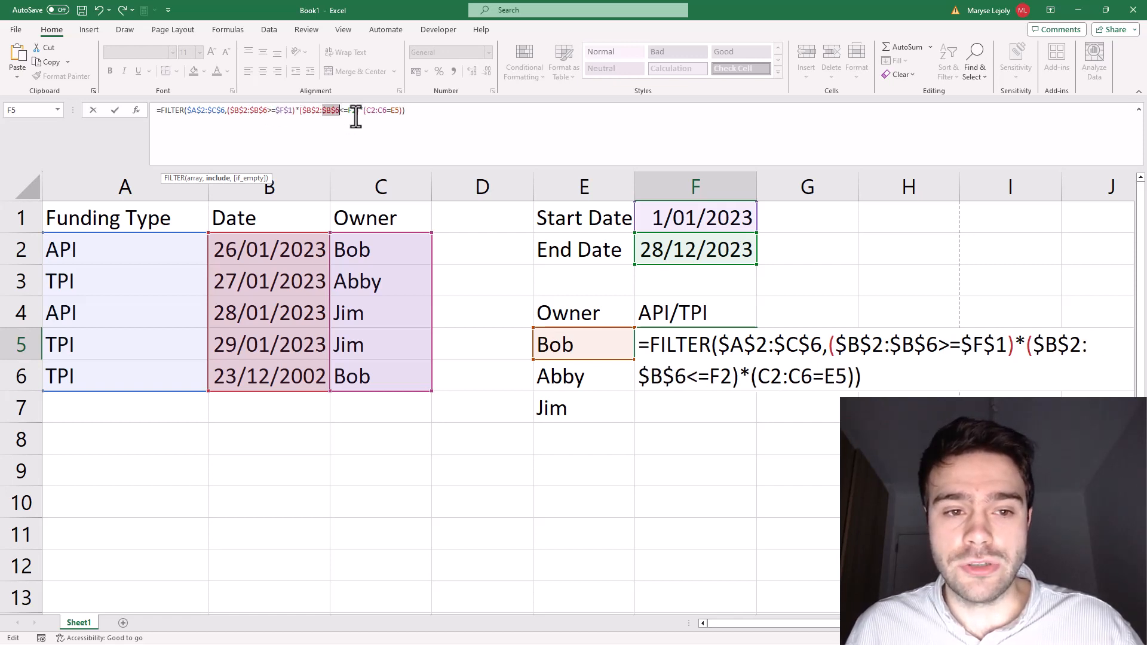
pyautogui.click(356, 112)
pyautogui.press('F4')
# Step: Make the owner range absolute as $C$2:$C$6, keep E5 relative, and commit the formula
pyautogui.click(380, 112)
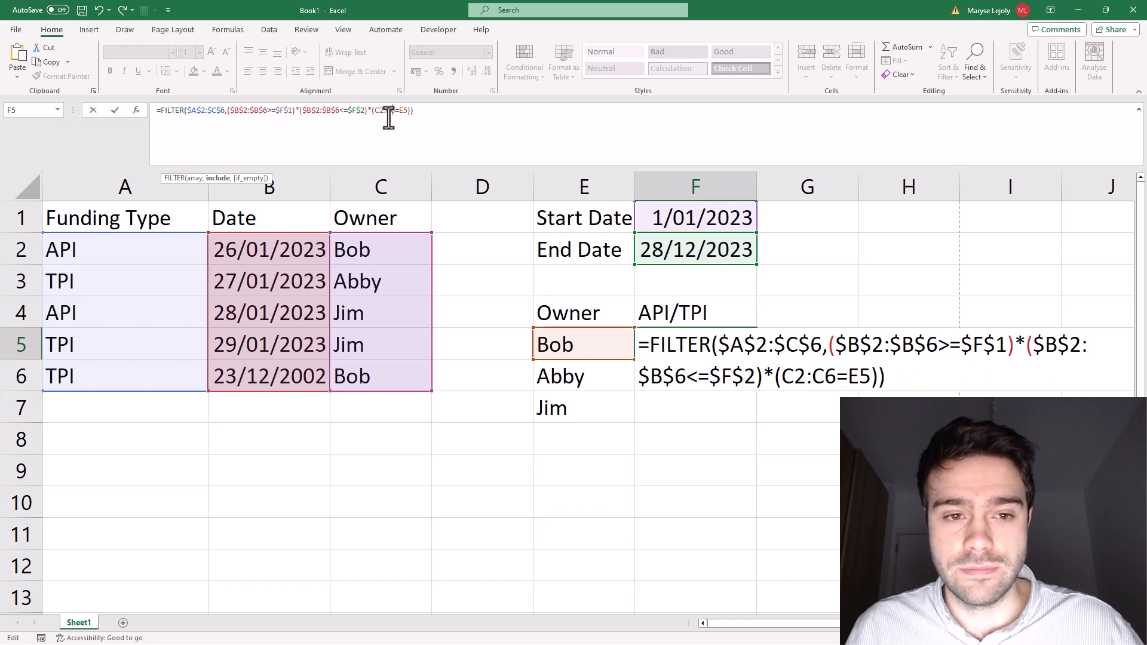
pyautogui.press('F4')
pyautogui.click(397, 112)
pyautogui.press('F4')
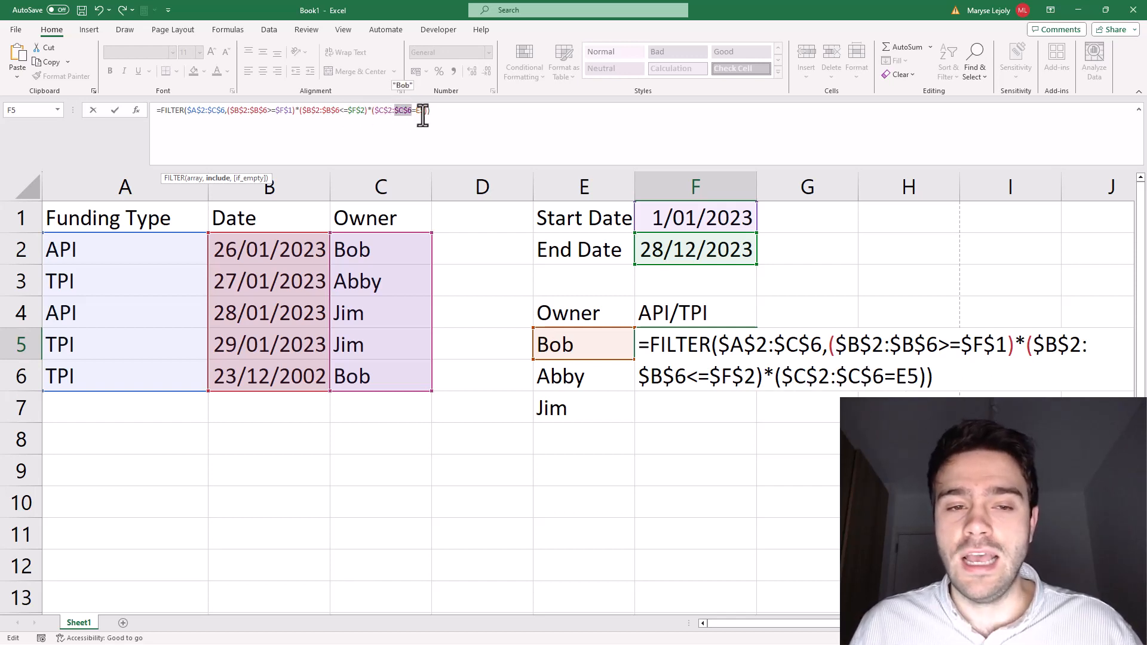
pyautogui.click(440, 111)
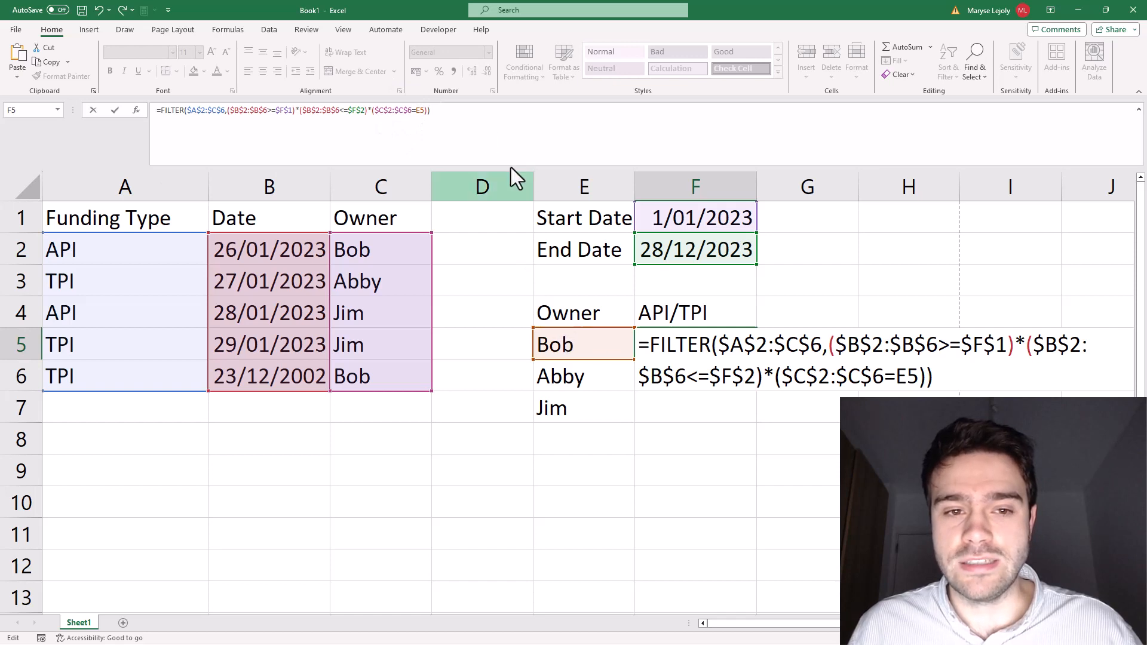
pyautogui.press('Return')
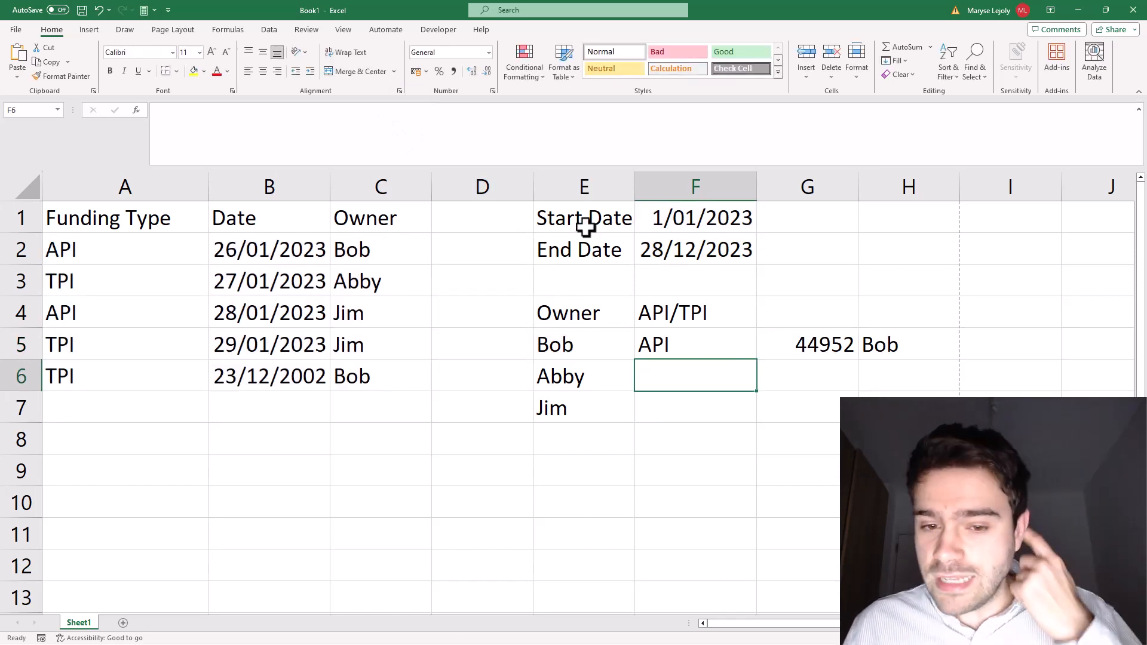
# Step: Fill the single-FILTER formula from F5 down to F7 for the remaining owners
pyautogui.click(699, 337)
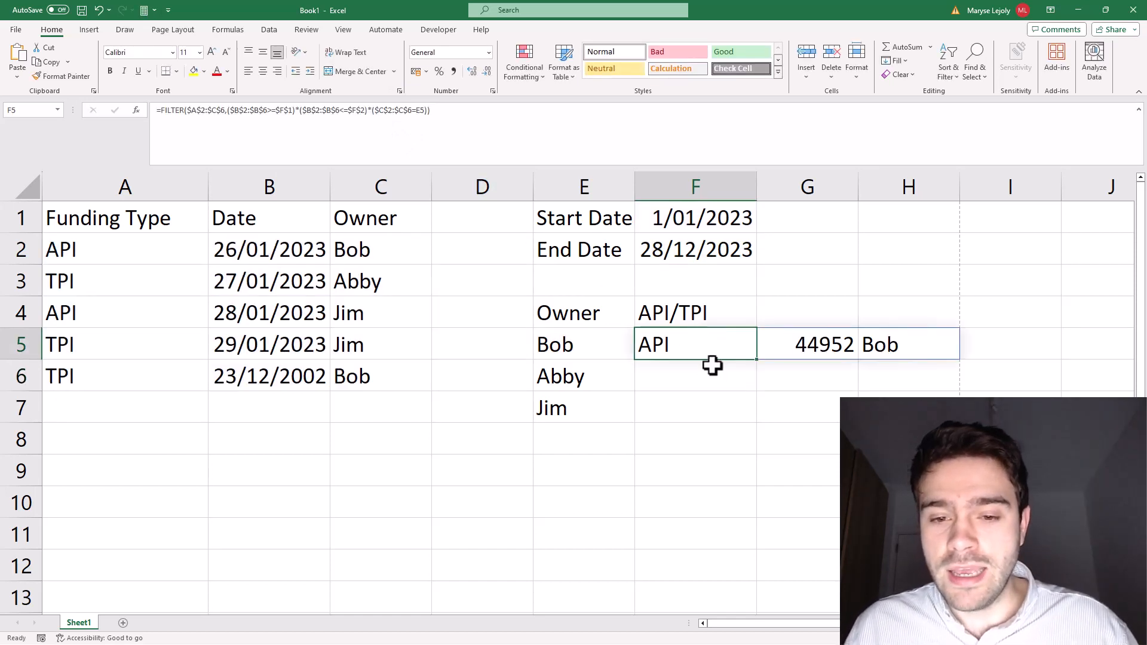
pyautogui.moveTo(758, 363); pyautogui.dragTo(758, 413)
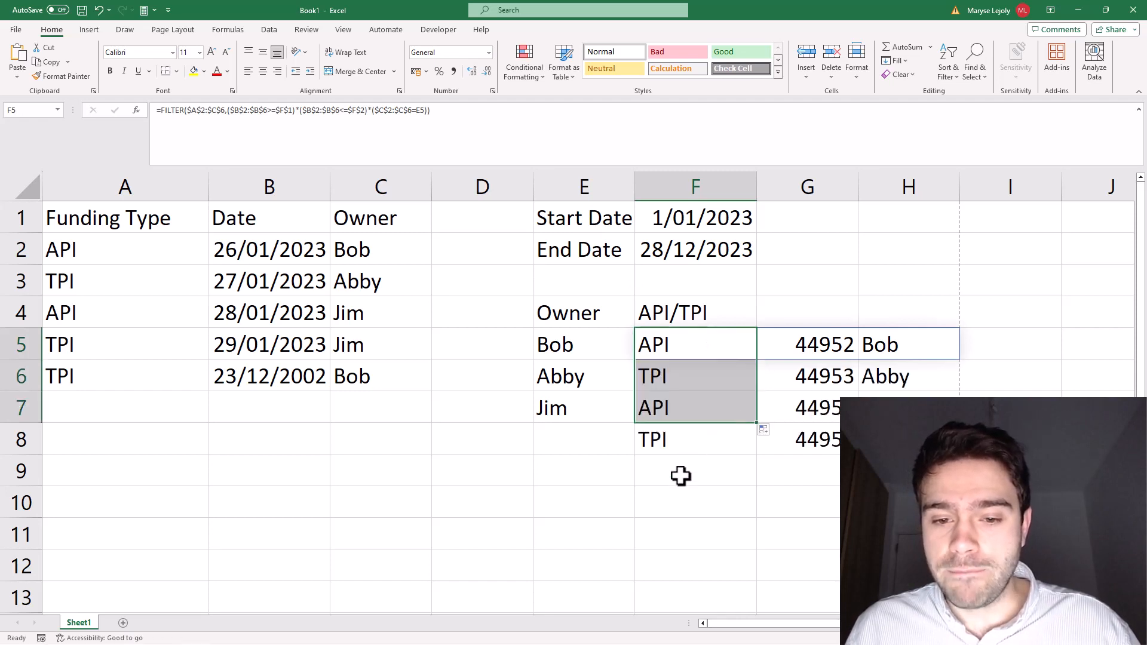
pyautogui.click(681, 476)
# Step: Compare each owner's spilled results from row 5 to row 8 with the matching source rows and dates in A2:C6
pyautogui.click(666, 347)
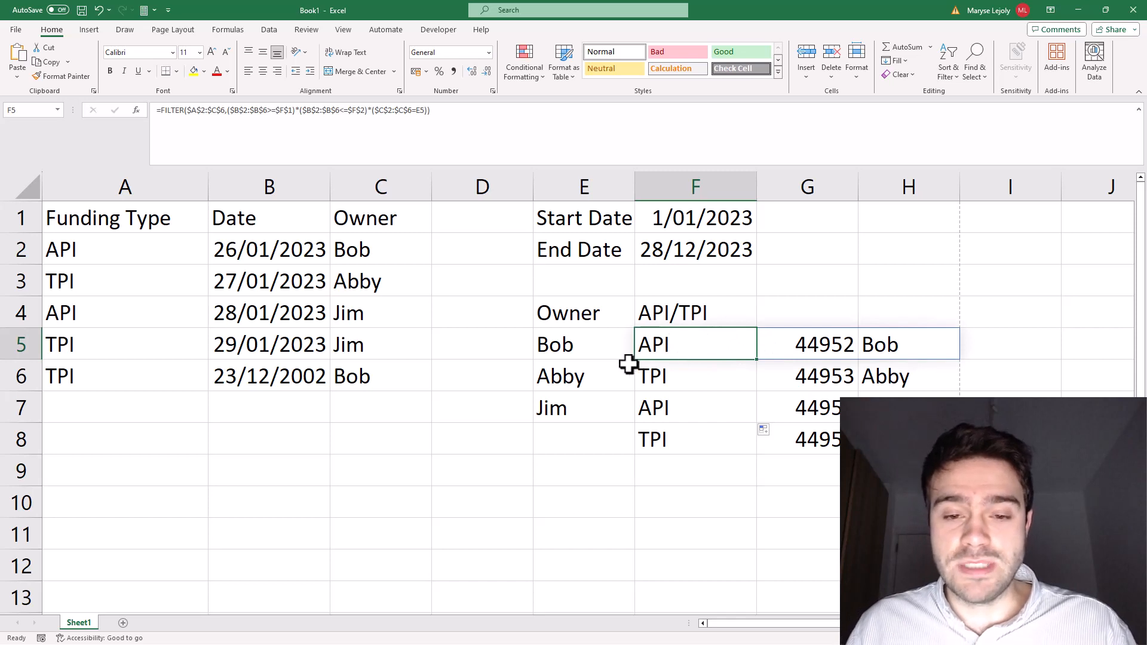
pyautogui.moveTo(722, 345); pyautogui.dragTo(908, 347)
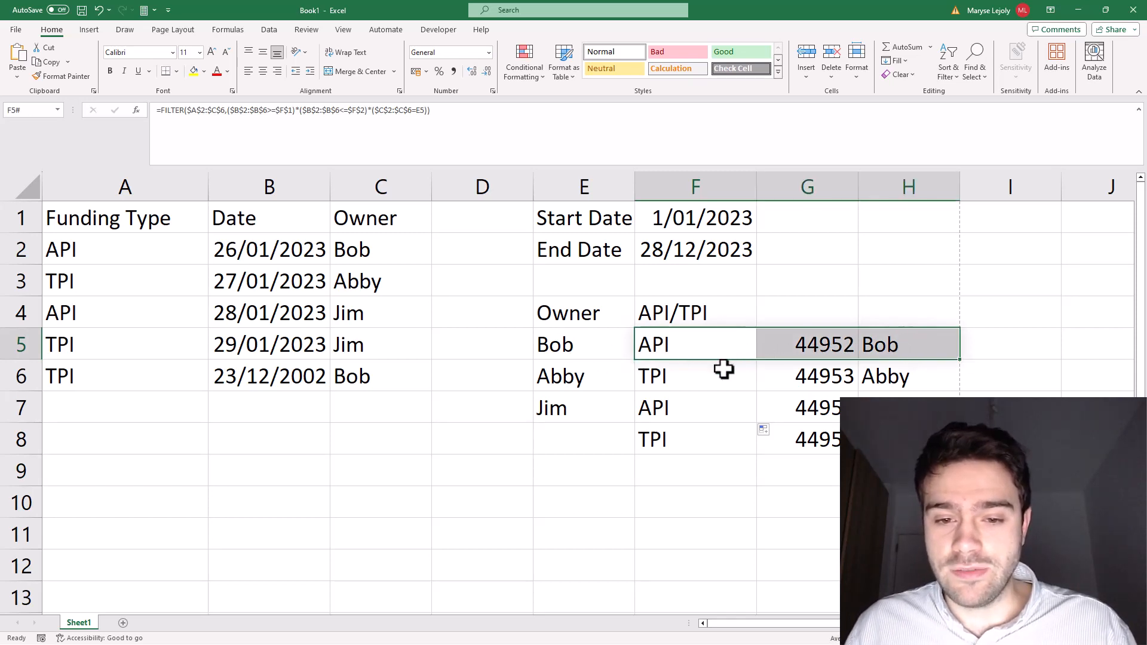
pyautogui.moveTo(704, 375); pyautogui.dragTo(885, 372)
pyautogui.moveTo(699, 406); pyautogui.dragTo(908, 442)
pyautogui.moveTo(384, 317); pyautogui.dragTo(89, 345)
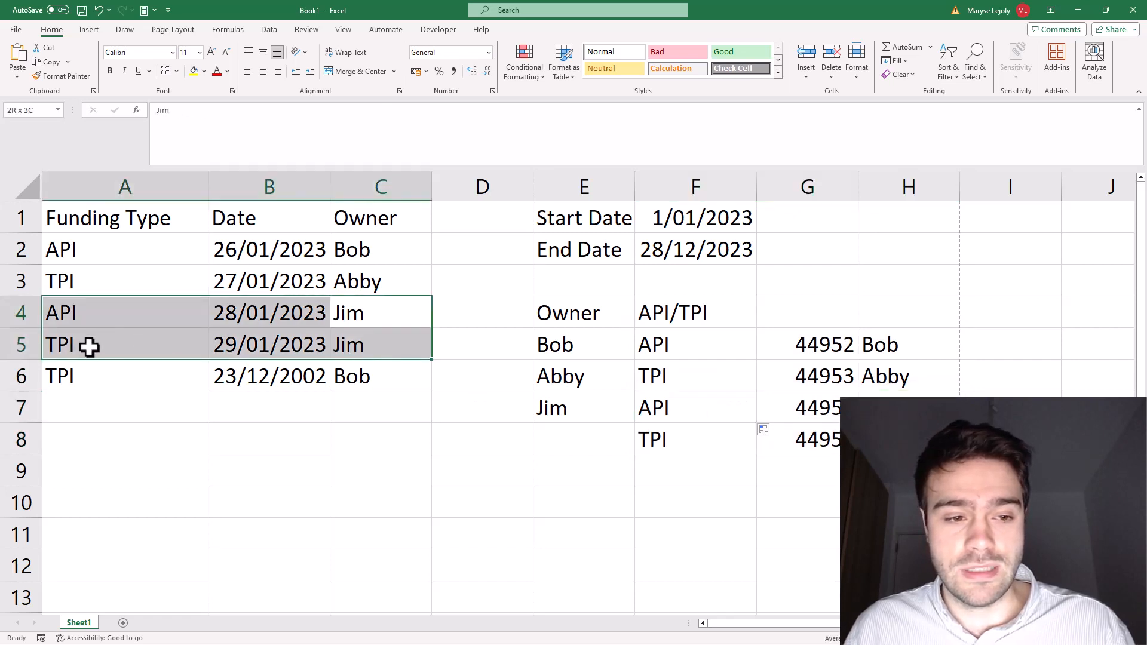
pyautogui.click(467, 444)
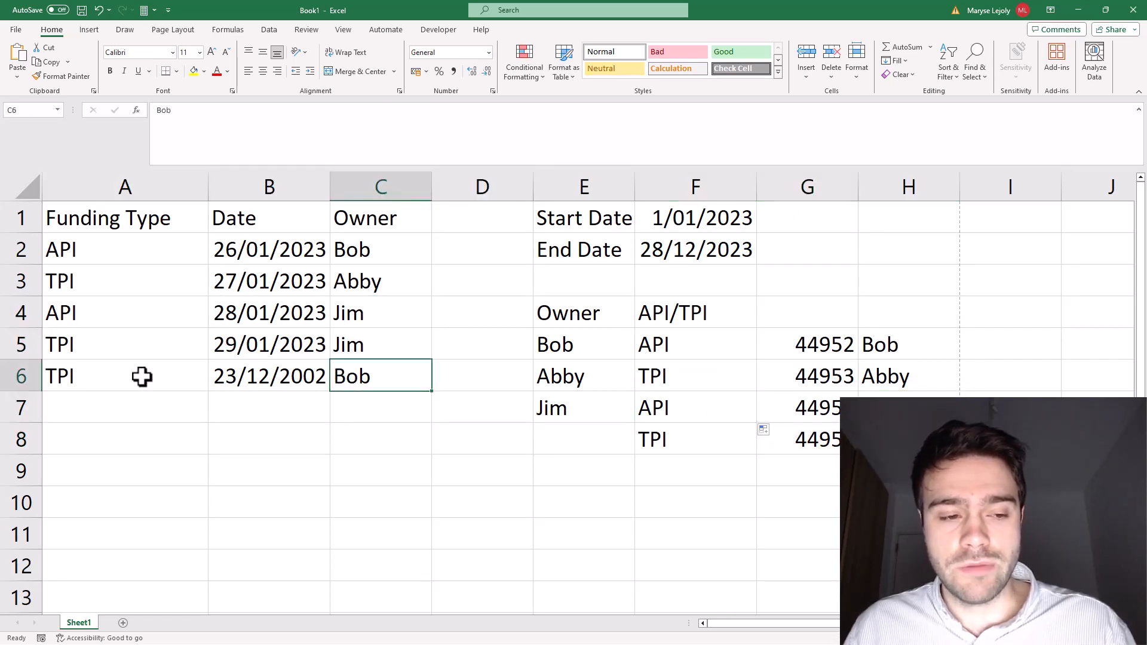
pyautogui.click(315, 377)
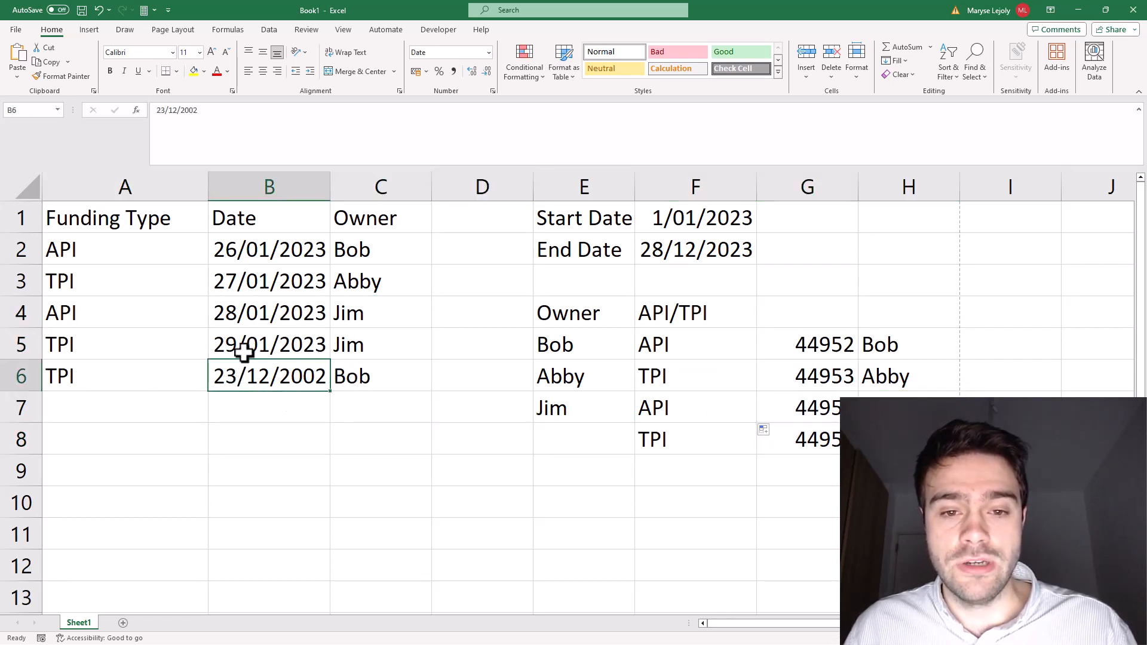
pyautogui.moveTo(717, 344); pyautogui.dragTo(914, 340)
pyautogui.click(714, 468)
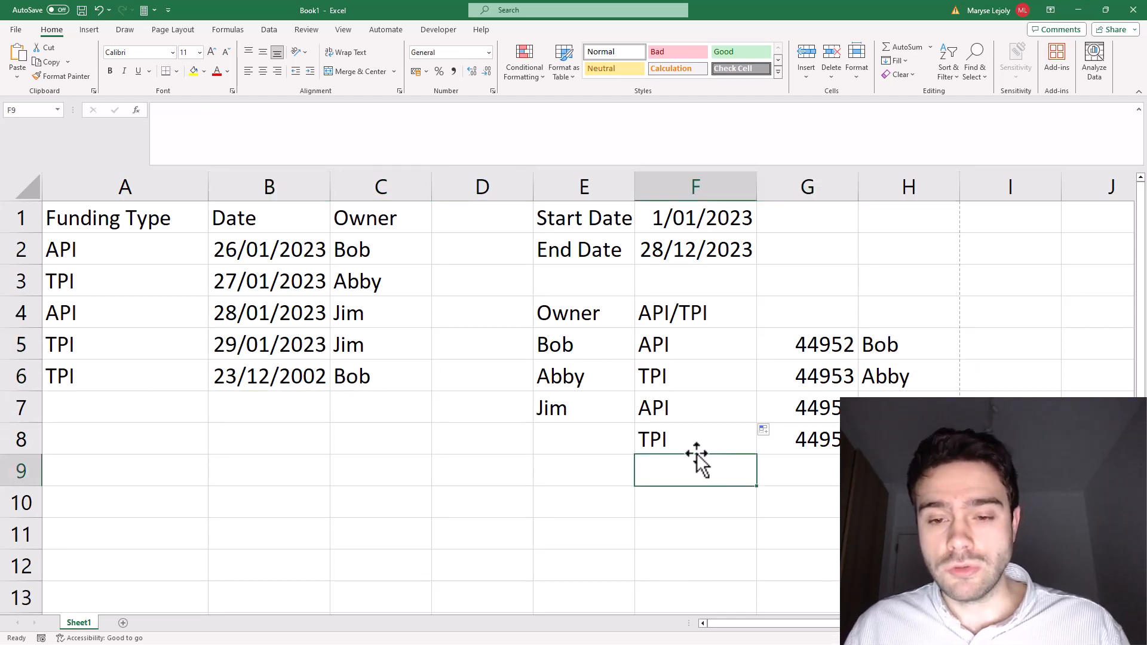
pyautogui.click(827, 275)
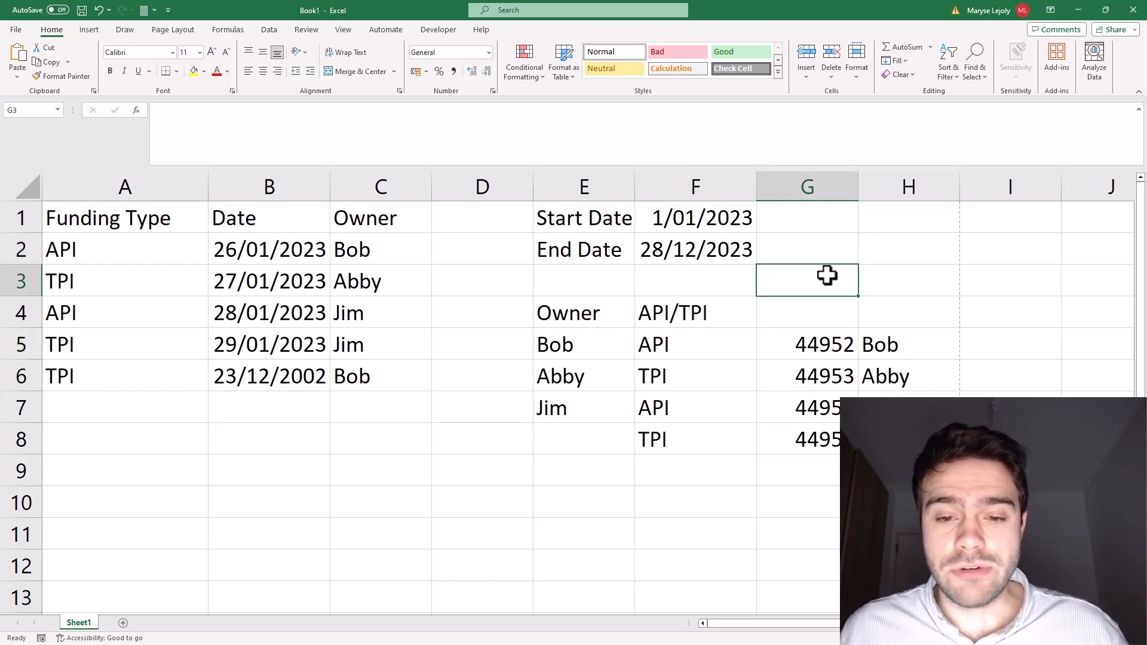
pyautogui.moveTo(724, 345); pyautogui.dragTo(711, 428)
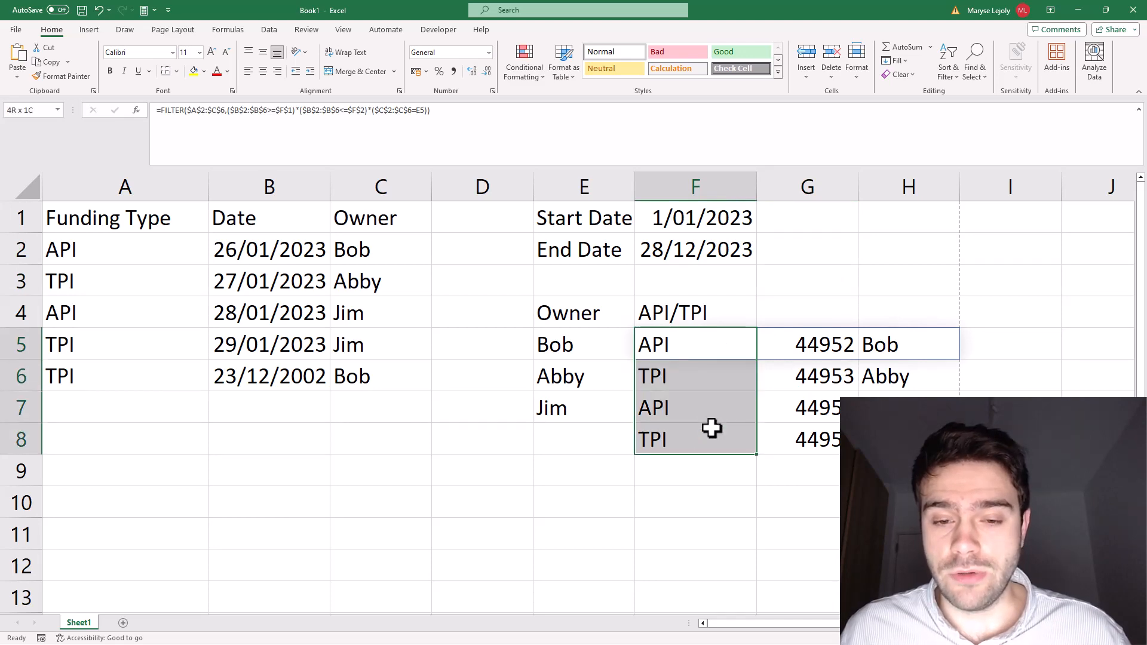
# Step: Nest the F5 formula inside an outer FILTER with the include array {1,0,0}, and fill it down to F7
pyautogui.click(691, 342)
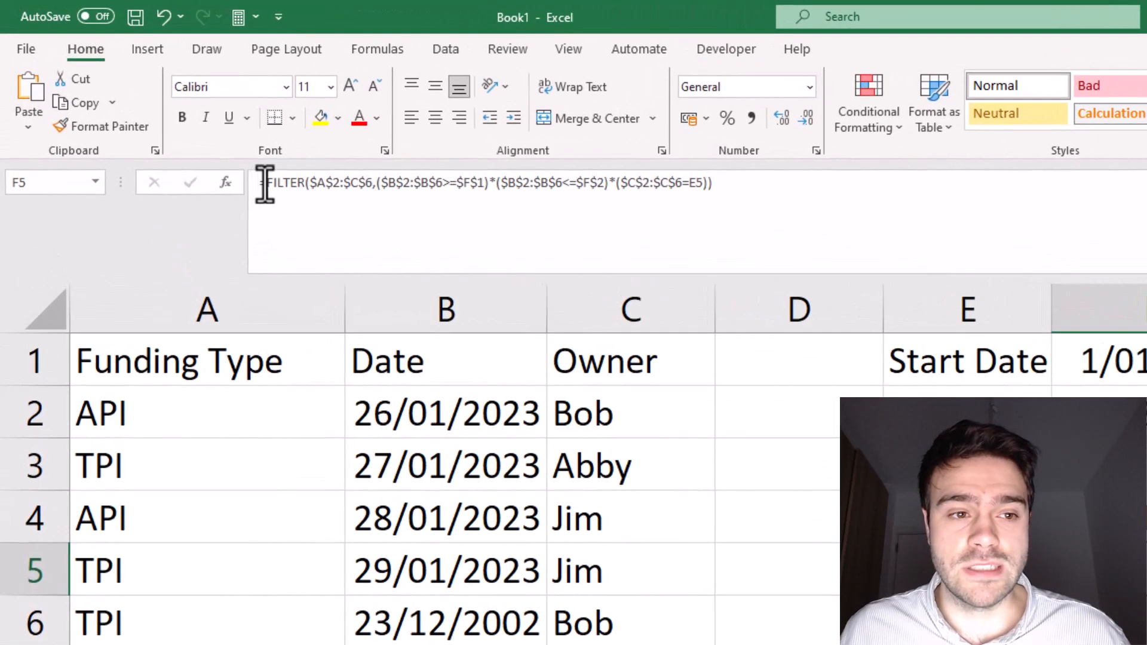
pyautogui.click(171, 147)
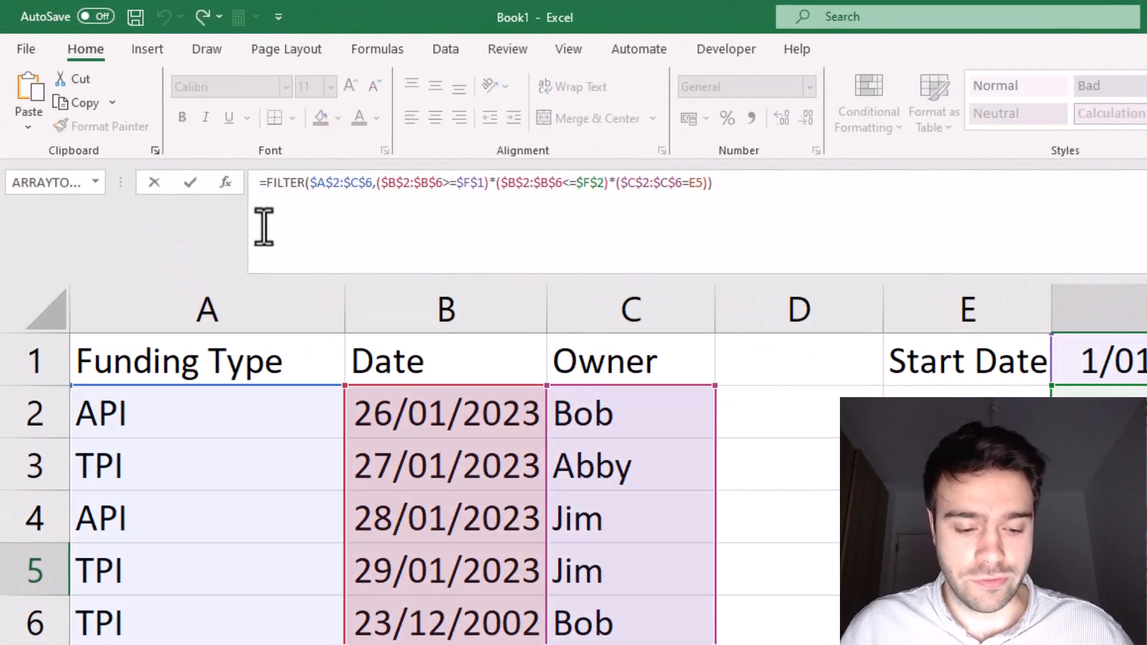
pyautogui.write('FILTER(')
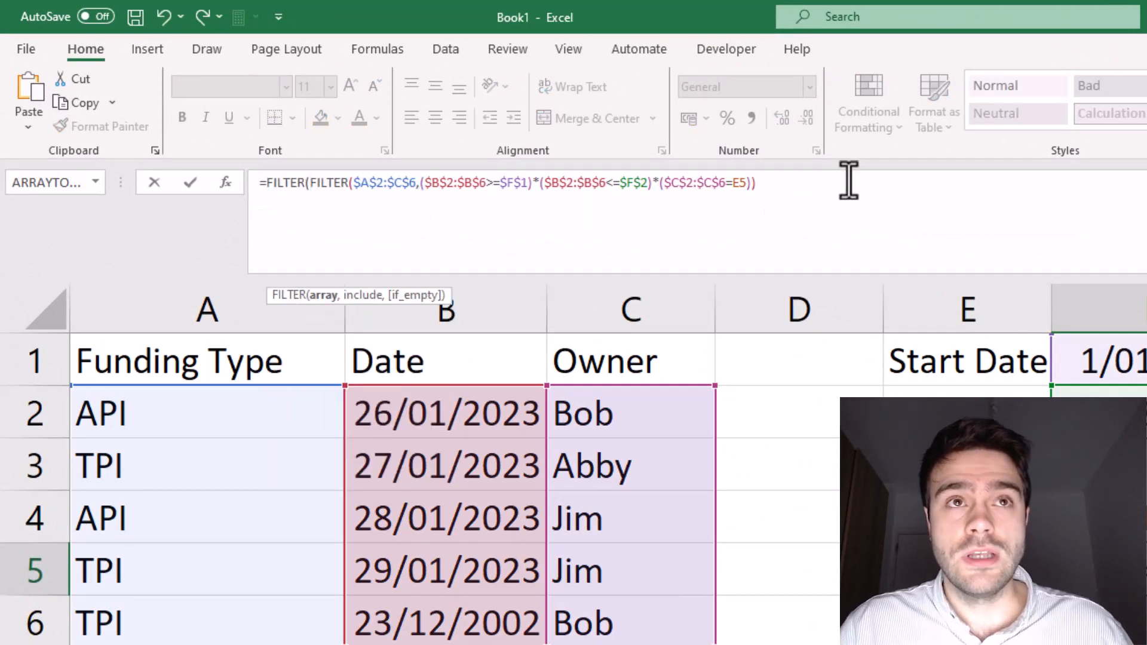
pyautogui.write(',')
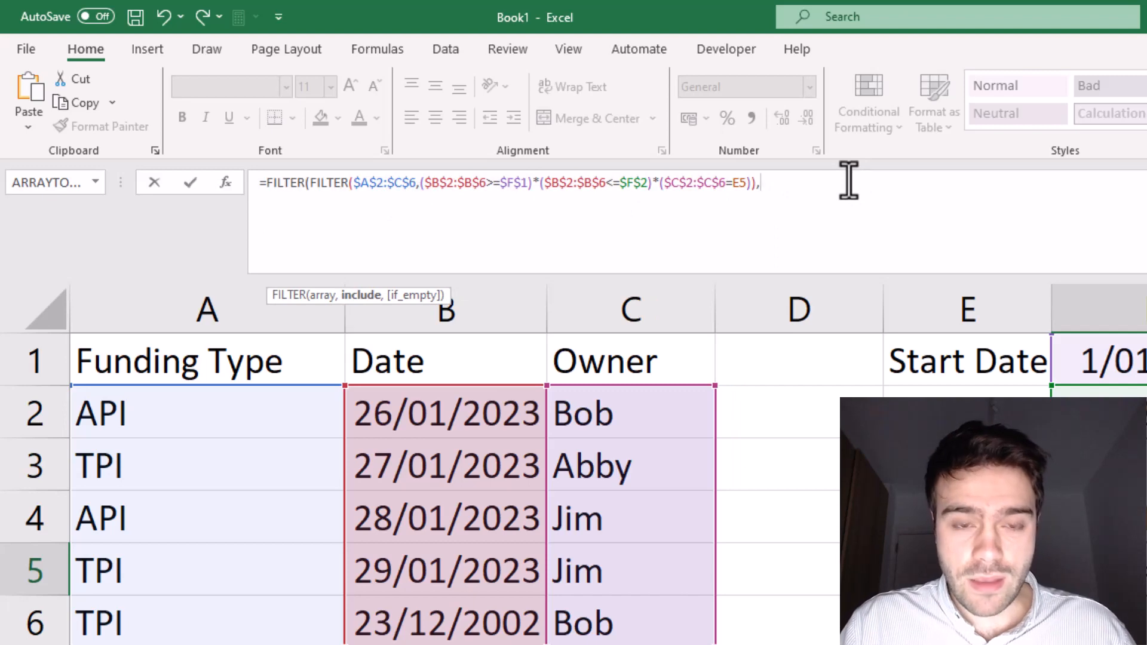
pyautogui.write('{')
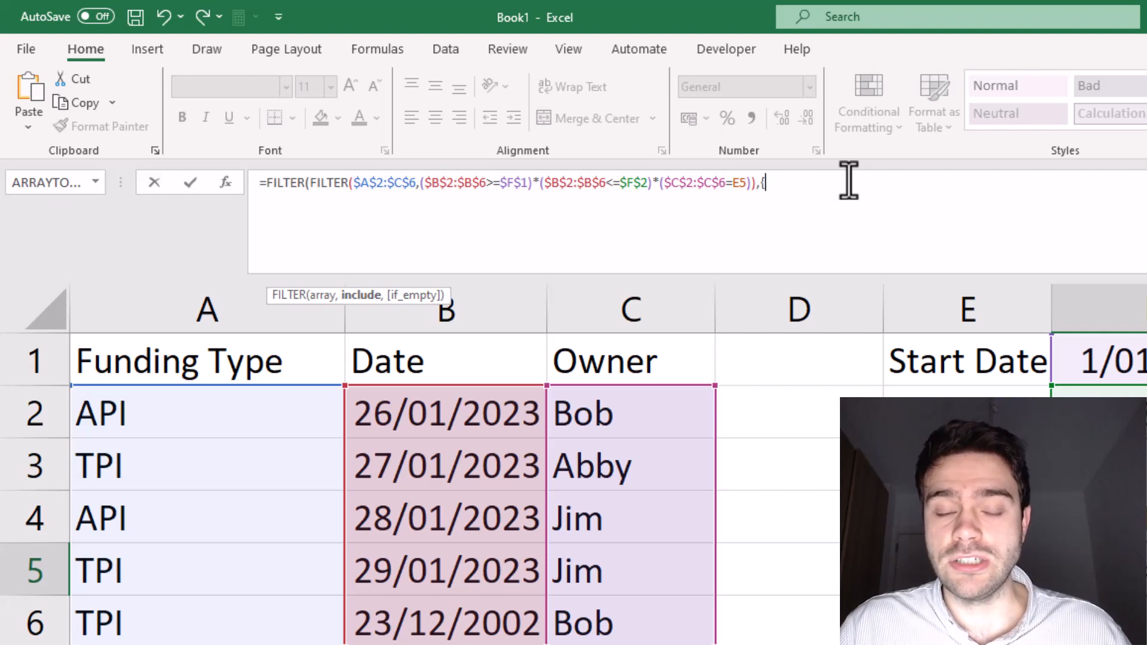
pyautogui.write('1')
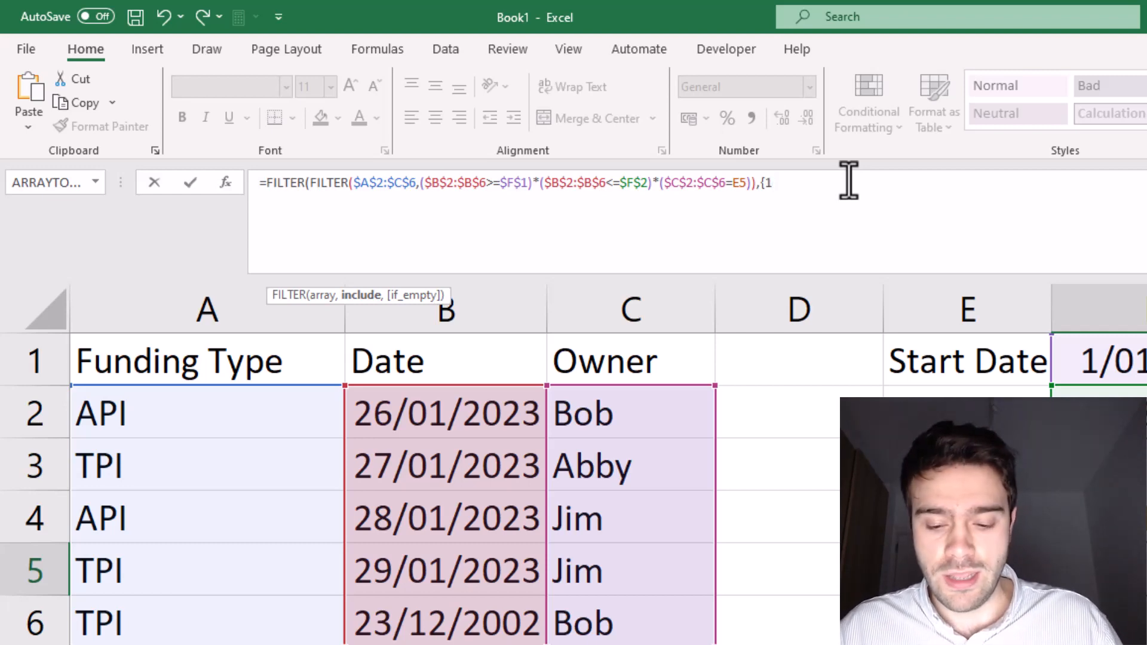
pyautogui.write(',0,0')
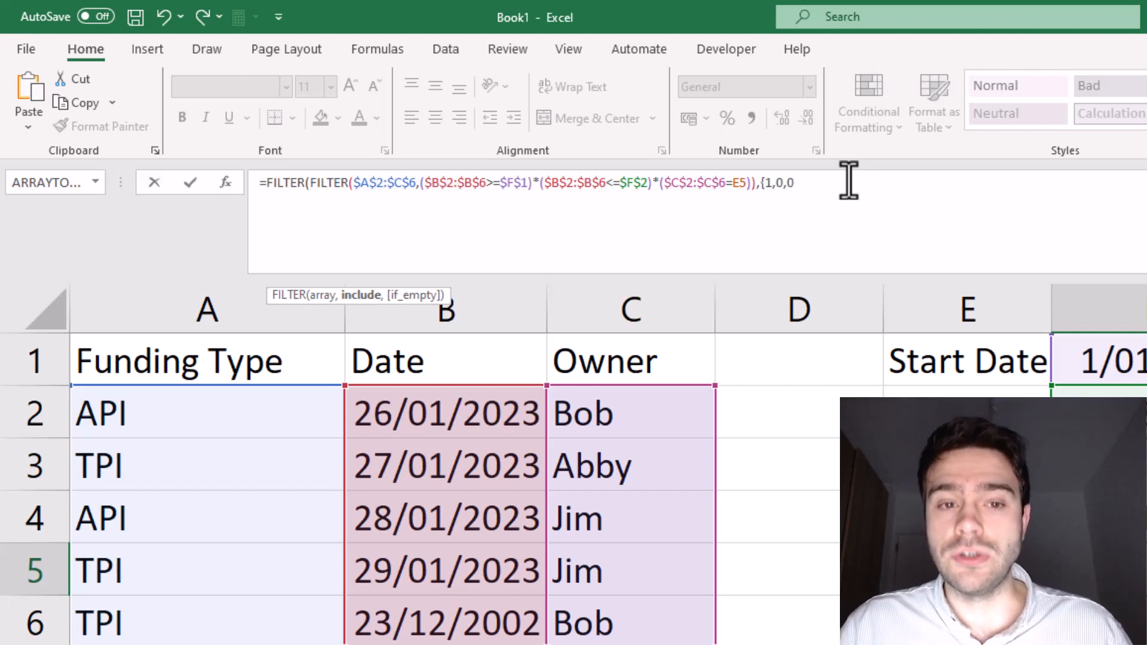
pyautogui.write('}')
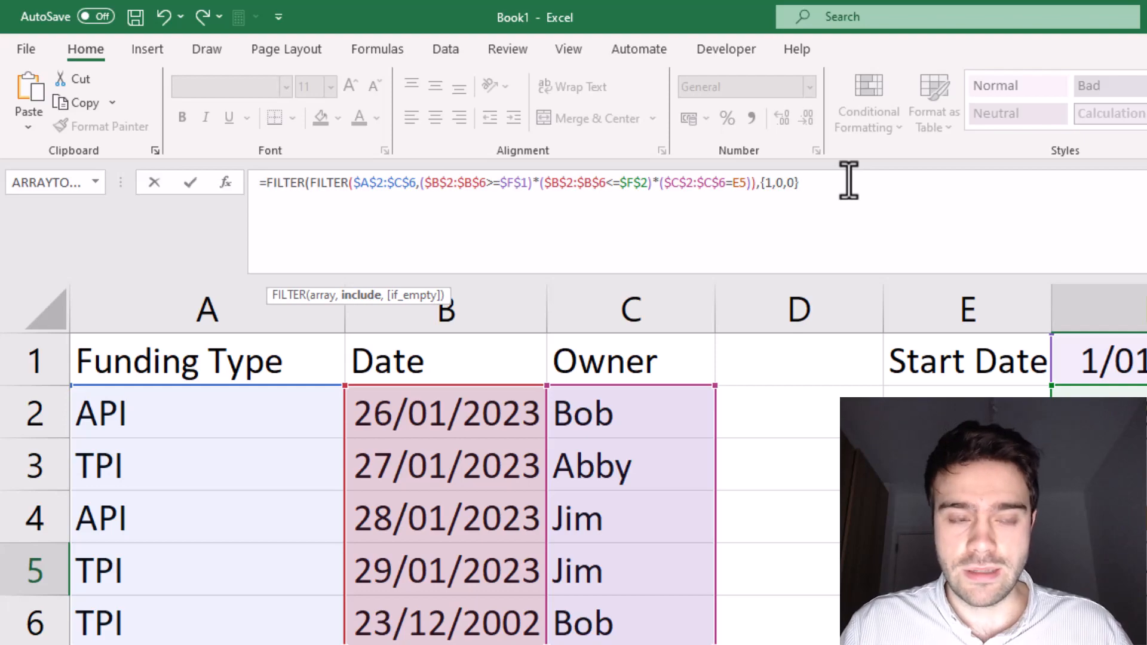
pyautogui.press('Return')
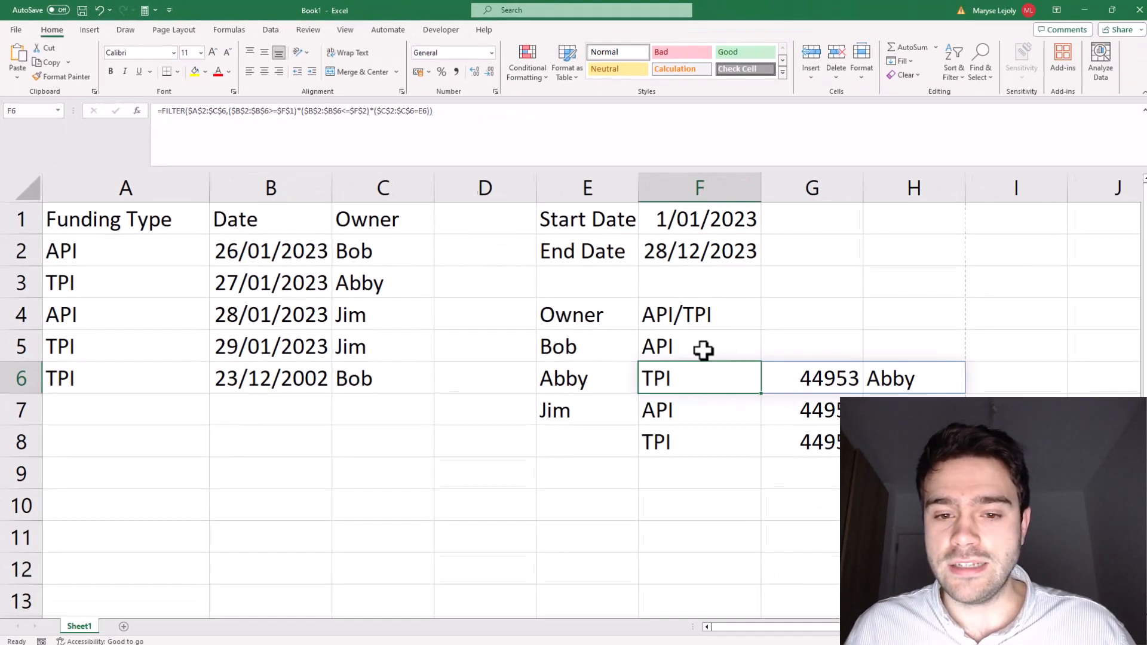
pyautogui.click(989, 495)
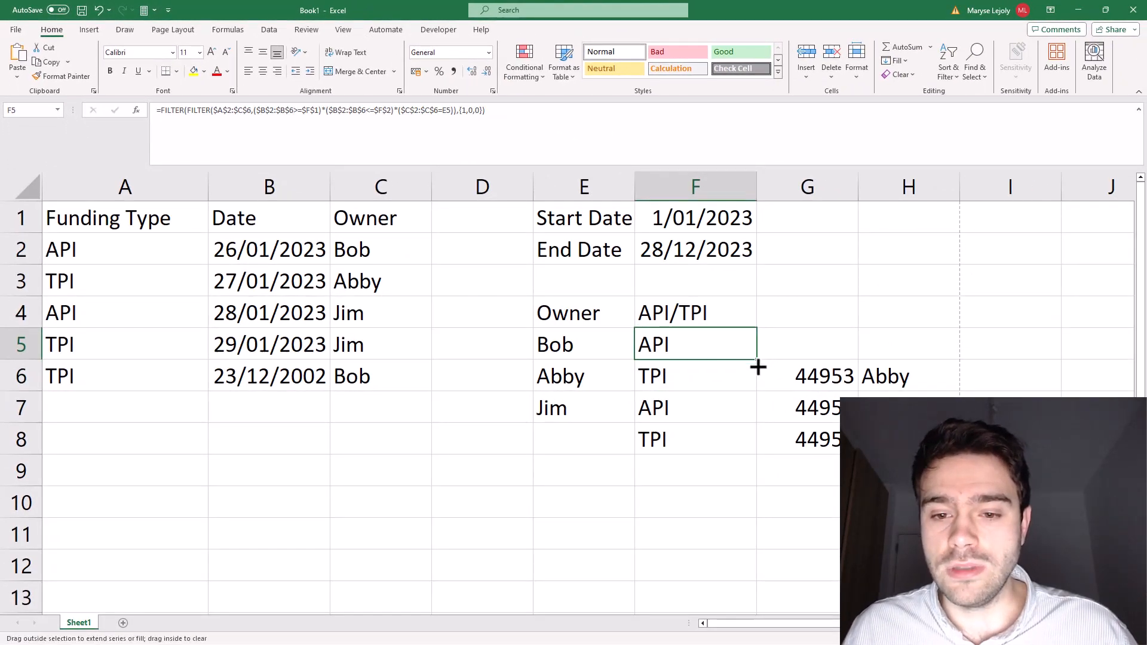
pyautogui.moveTo(757, 367); pyautogui.dragTo(750, 412)
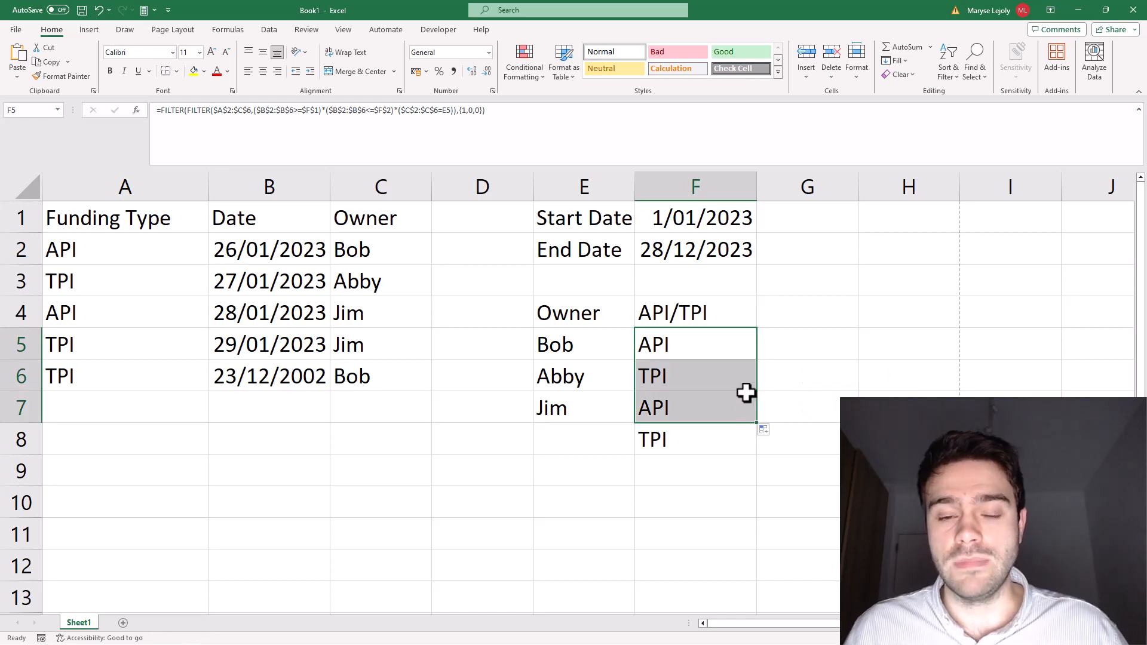
# Step: Wrap the F5 formula in LET, assign the nested FILTER result to the name a, and continue on a new line
pyautogui.click(711, 343)
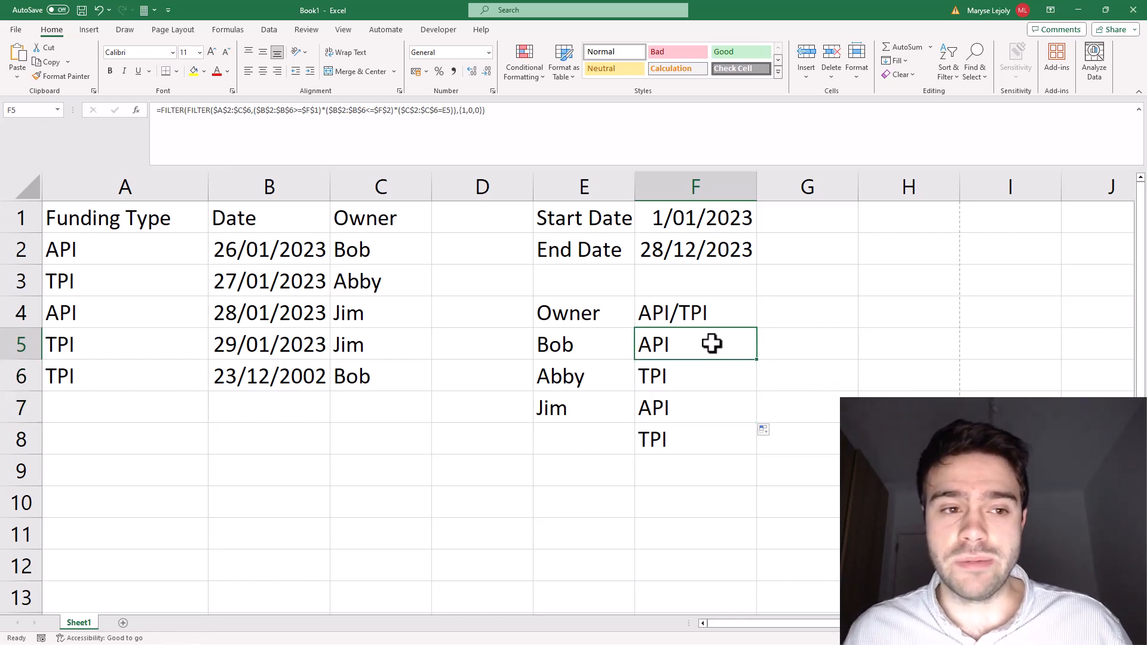
pyautogui.click(160, 112)
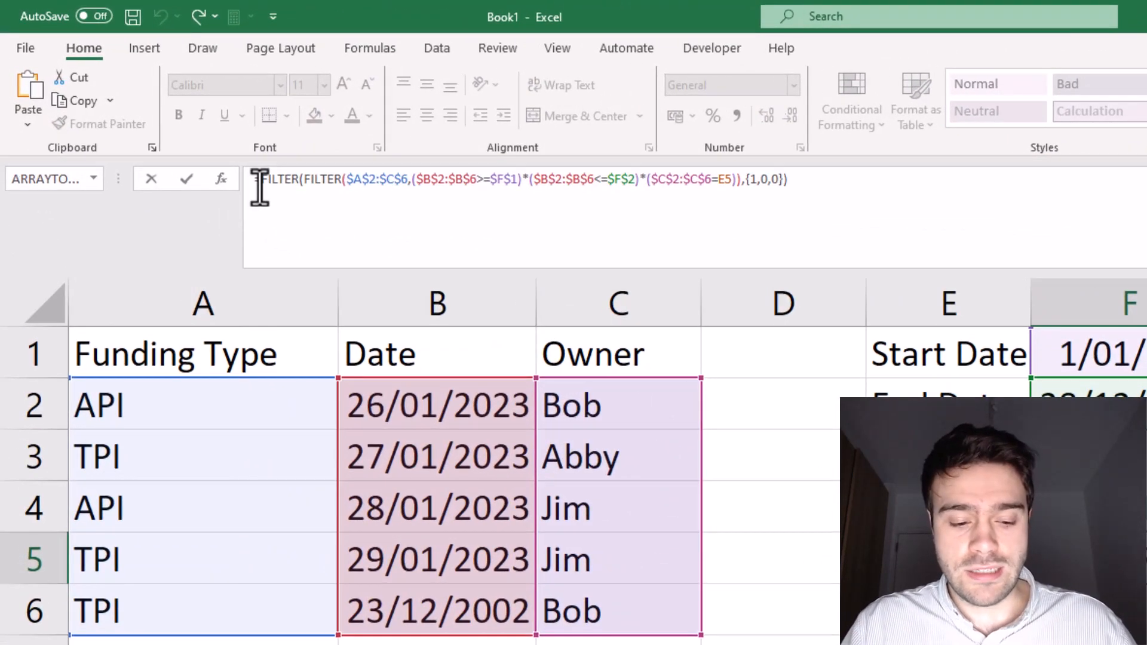
pyautogui.write('LET(')
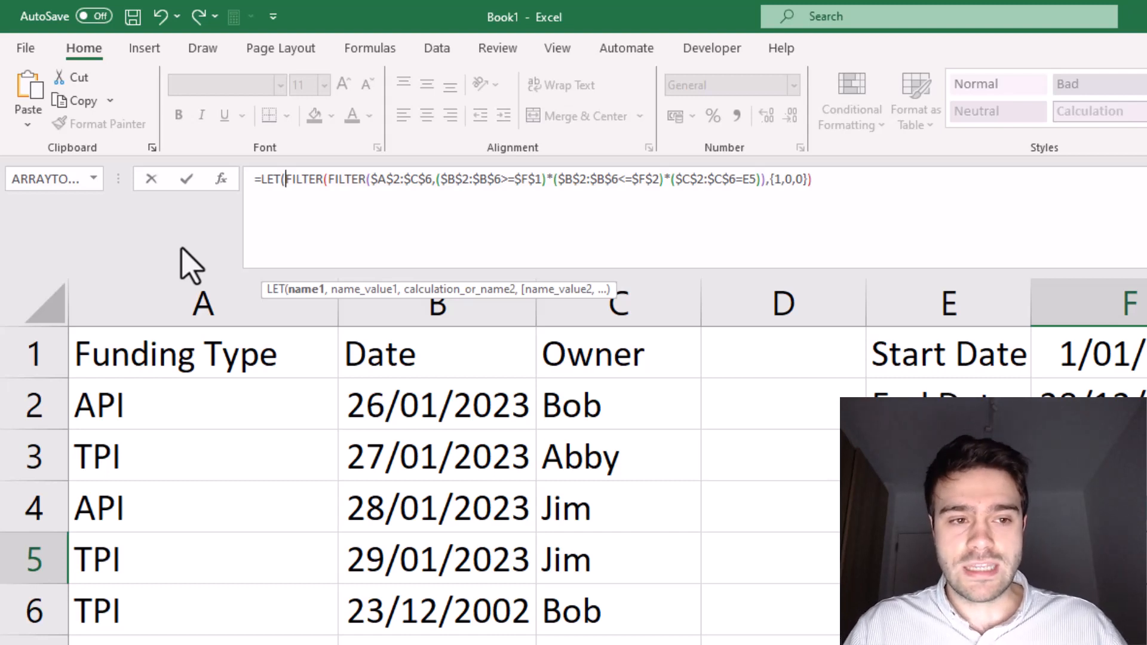
pyautogui.write('a,')
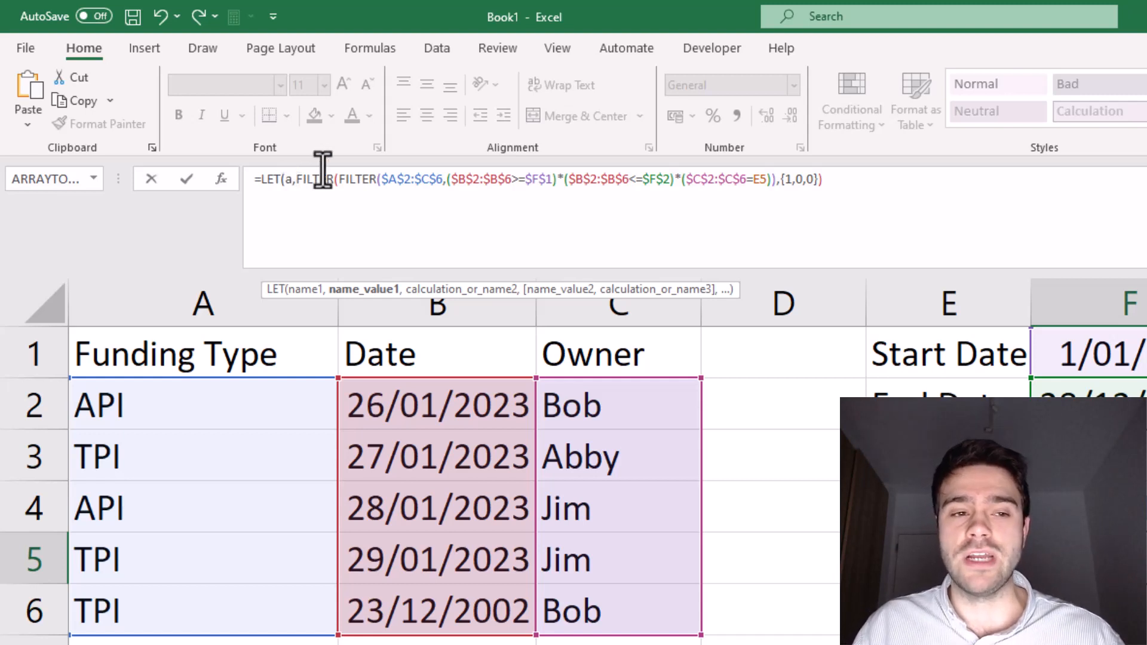
pyautogui.click(832, 180)
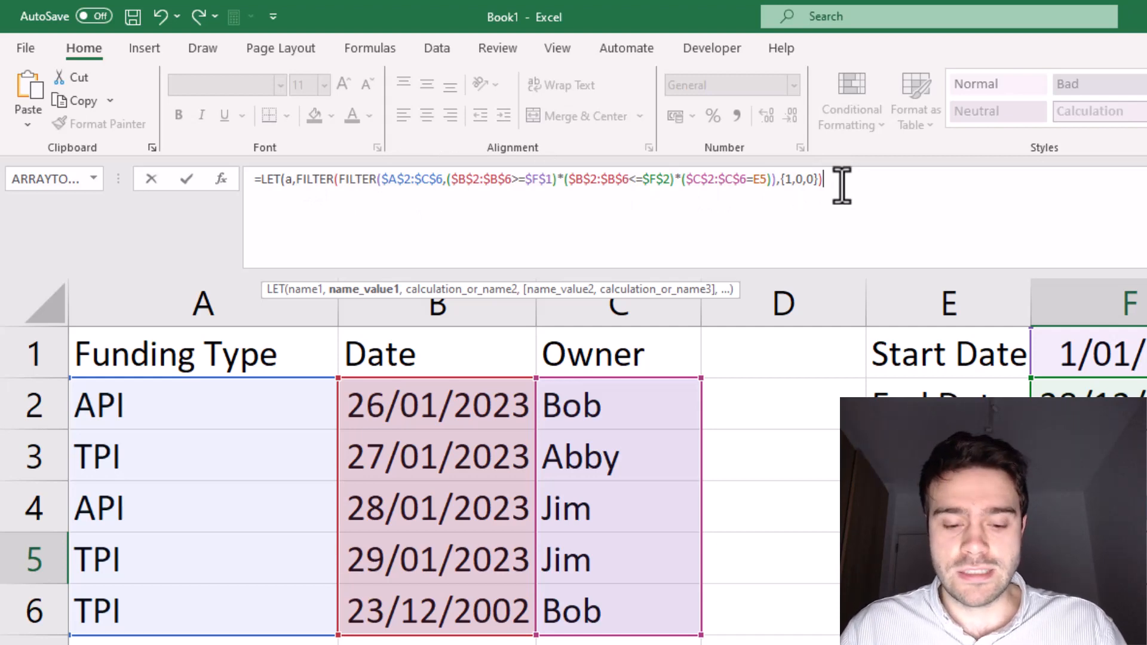
pyautogui.write(',')
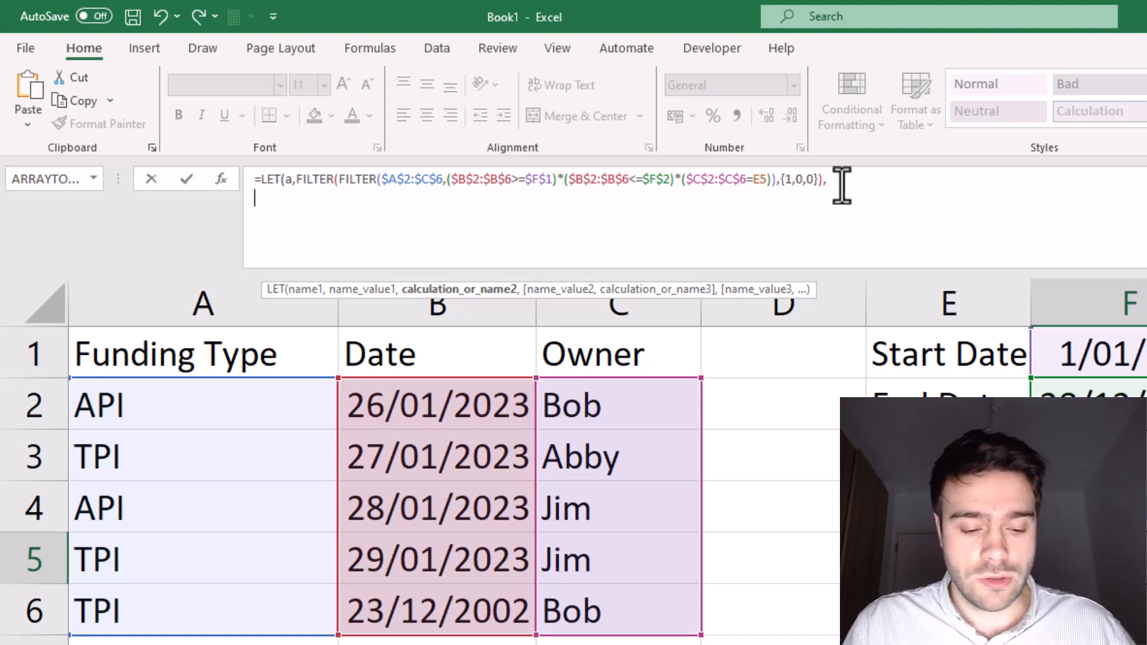
# Step: Start an IFS calculation in the LET formula whose first AND test contains MATCH("API",a,0)
pyautogui.write('IFS(')
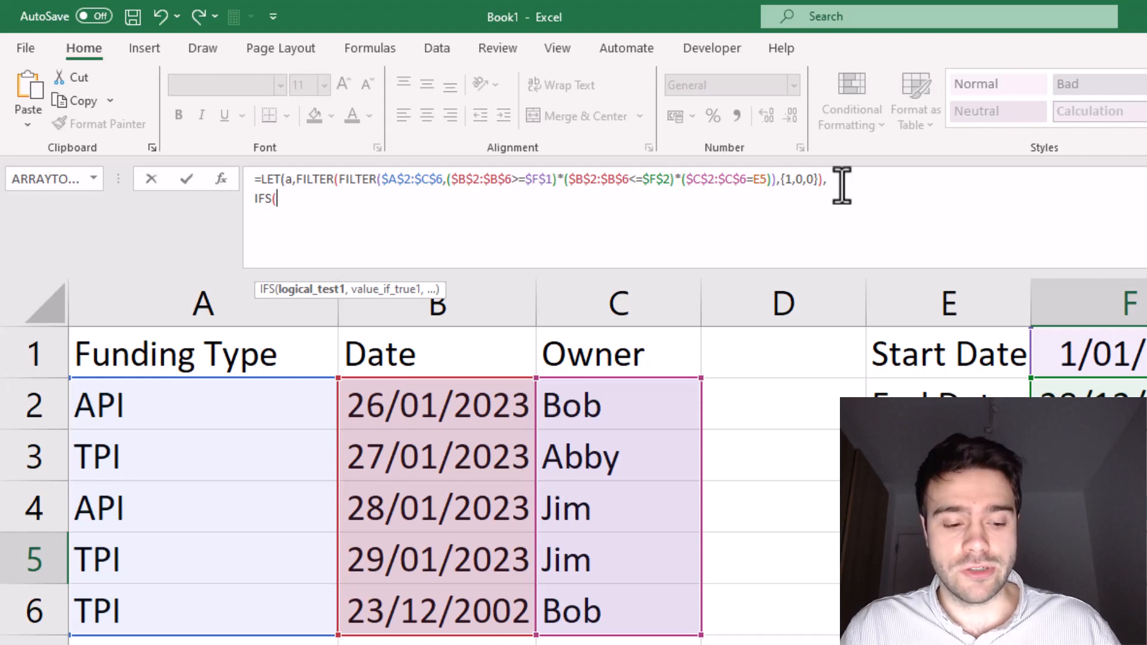
pyautogui.write('AND')
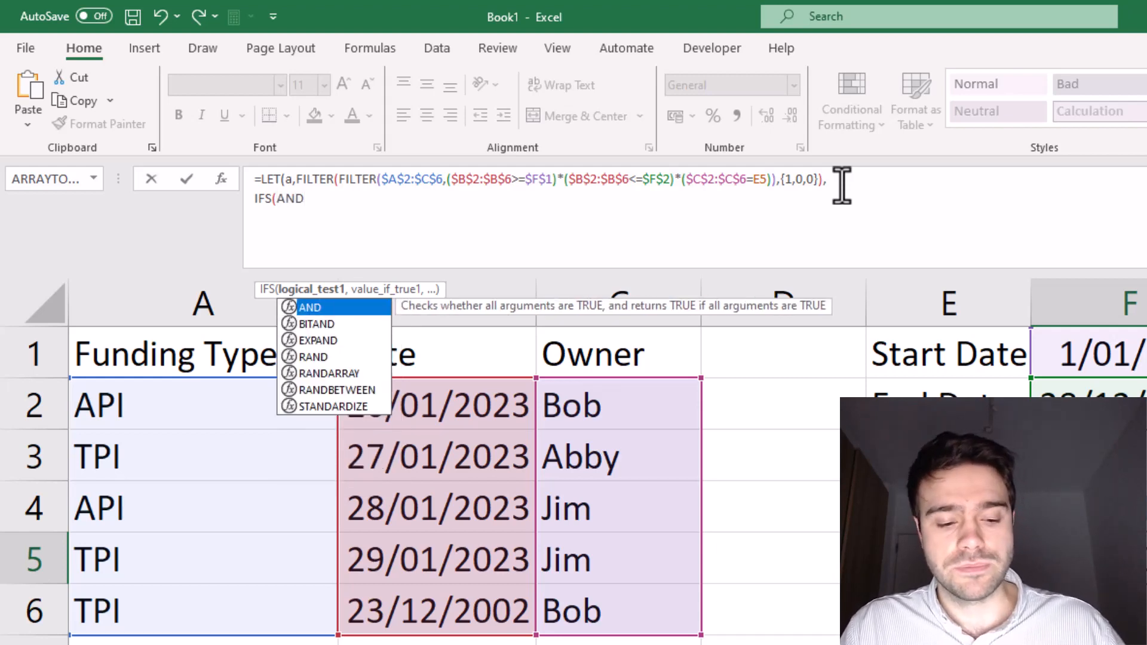
pyautogui.write('(')
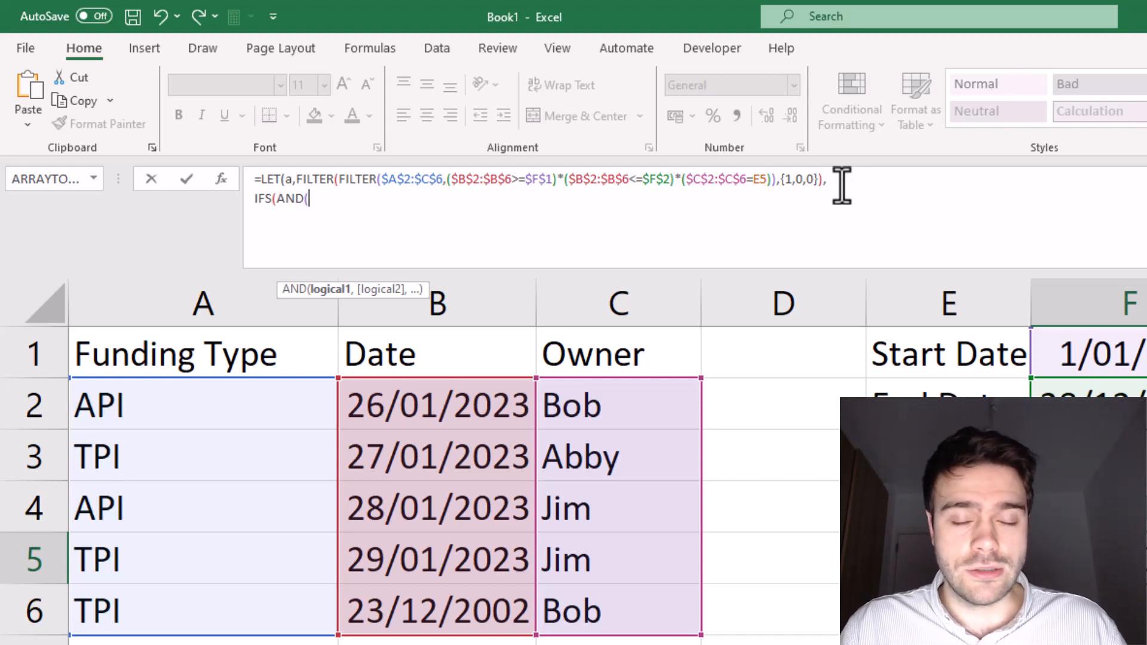
pyautogui.write('MATCH(')
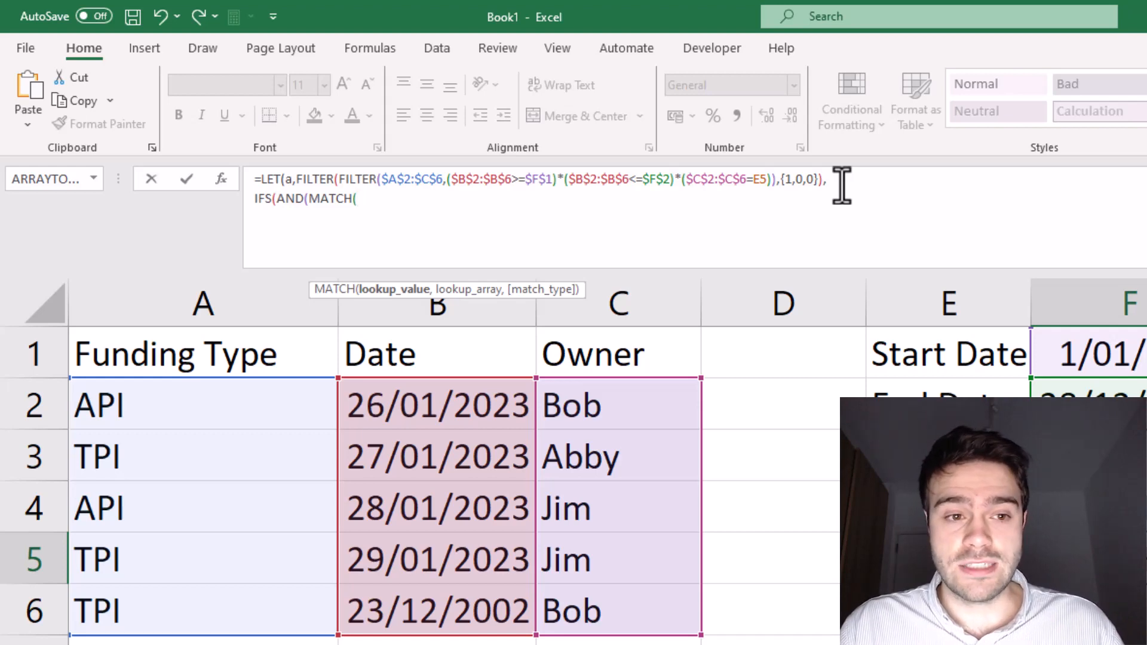
pyautogui.write('"')
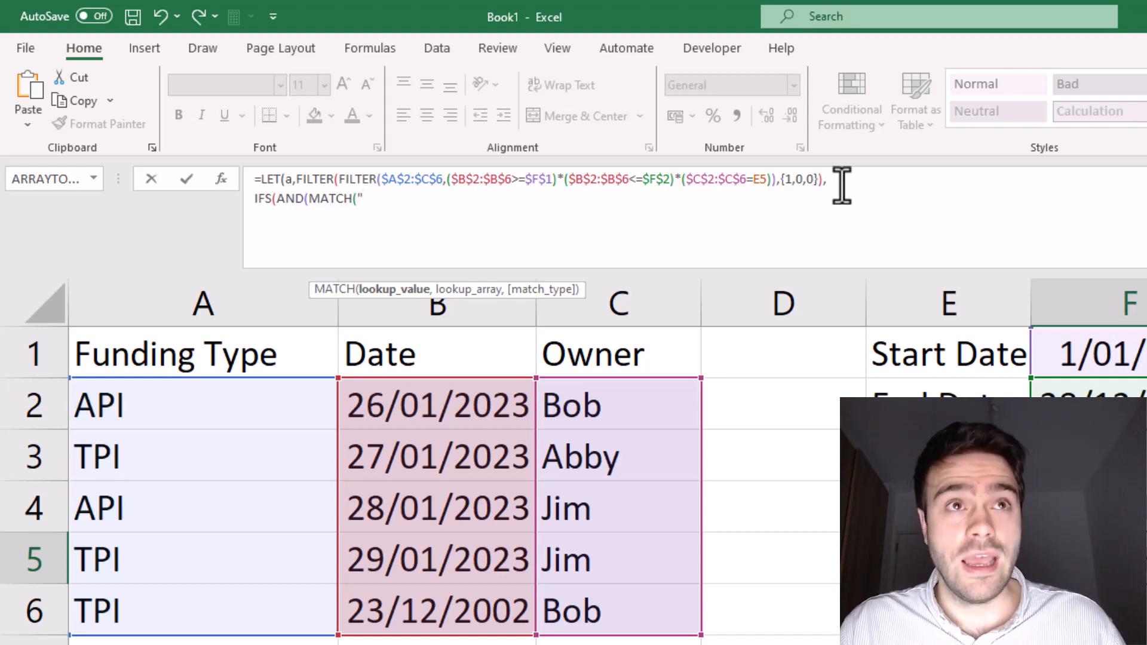
pyautogui.write('API"')
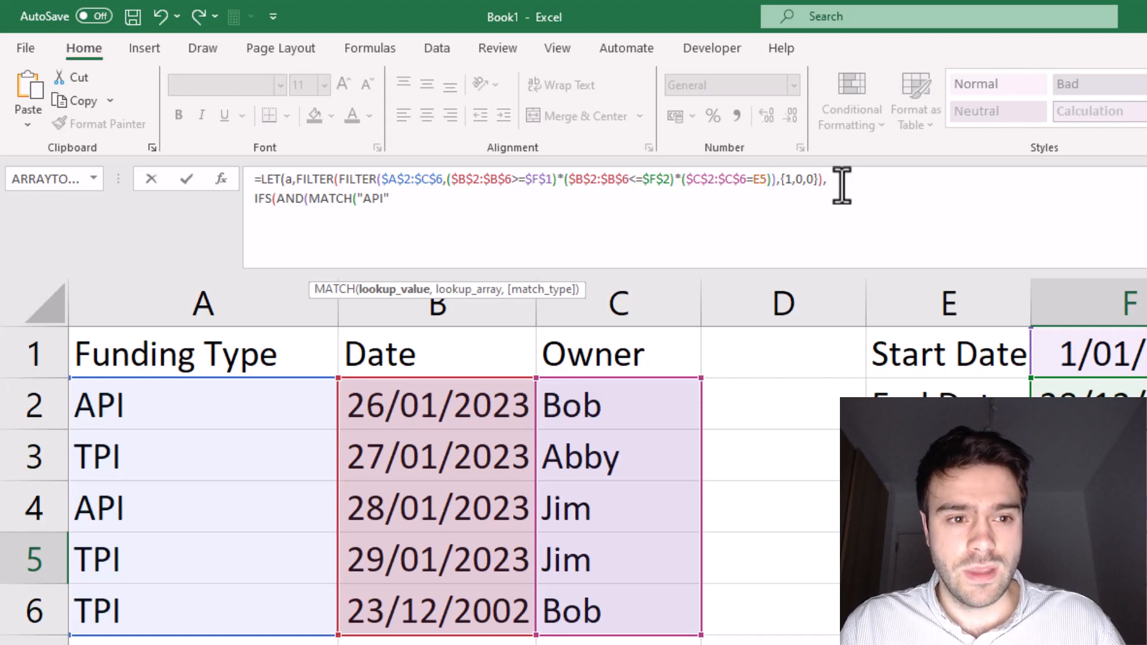
pyautogui.write(',')
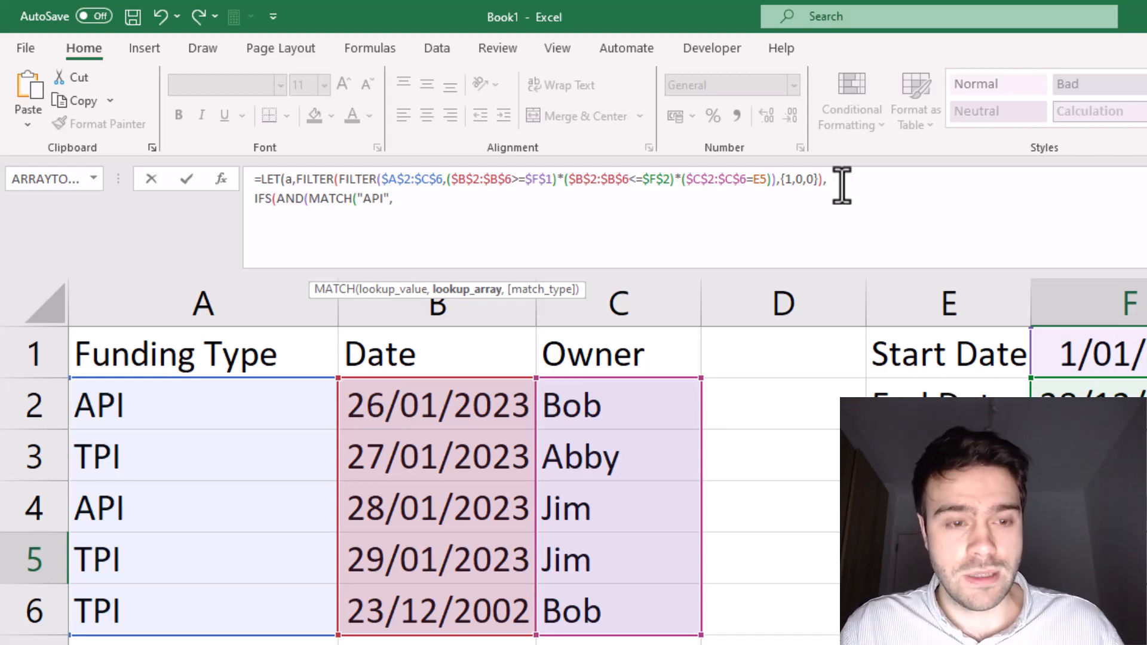
pyautogui.write('a')
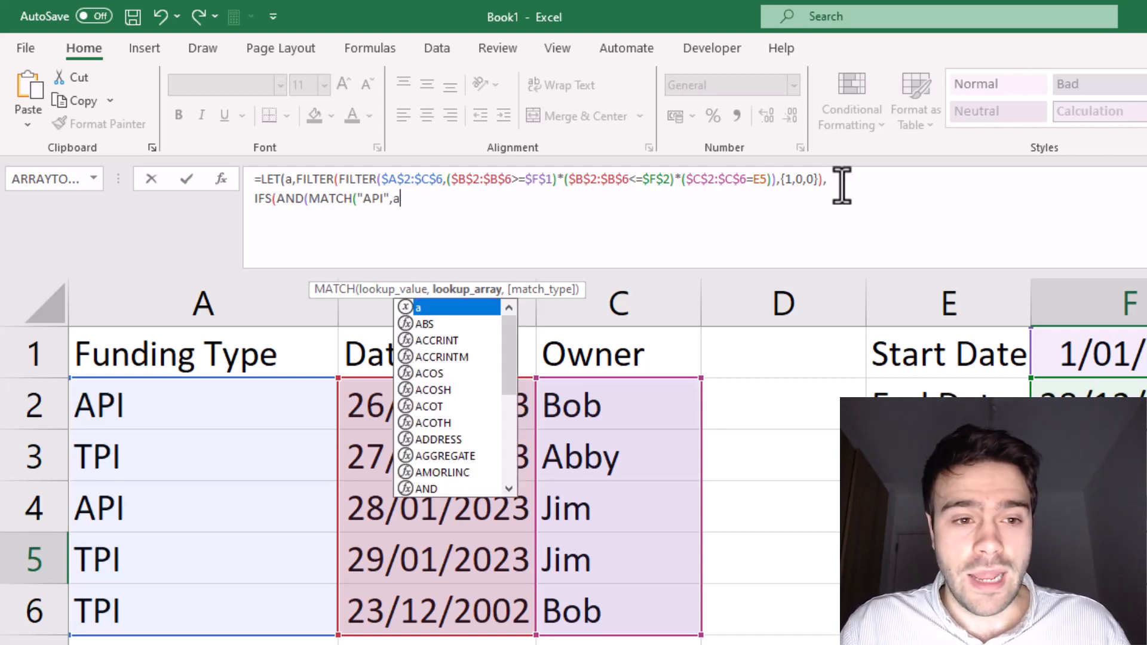
pyautogui.write(',')
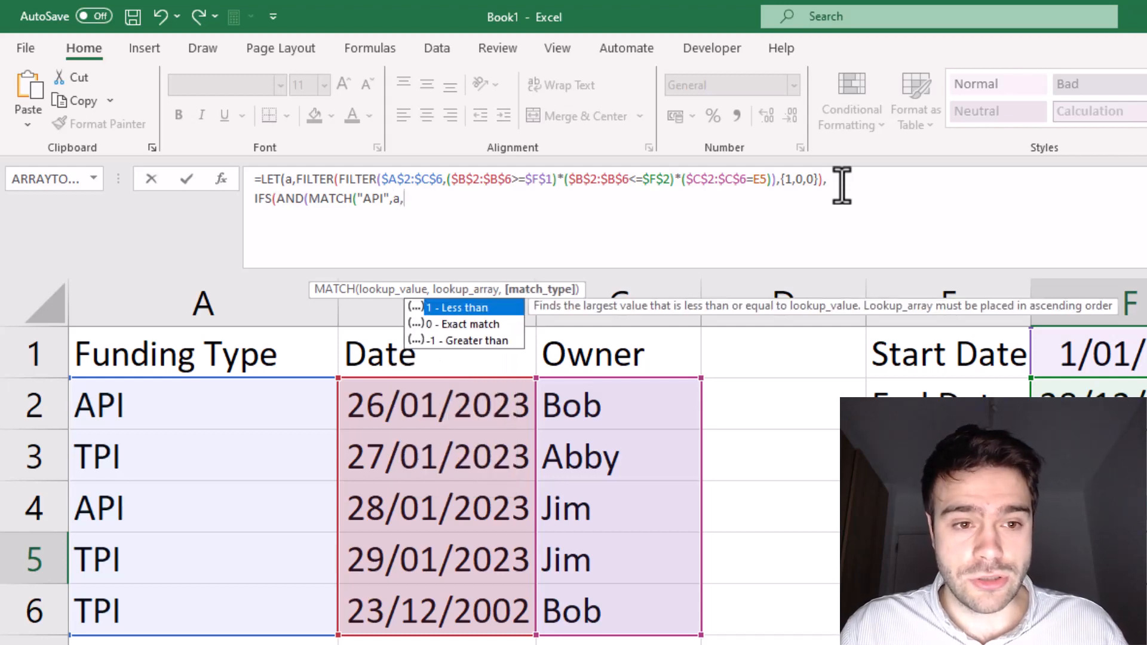
pyautogui.write('0)')
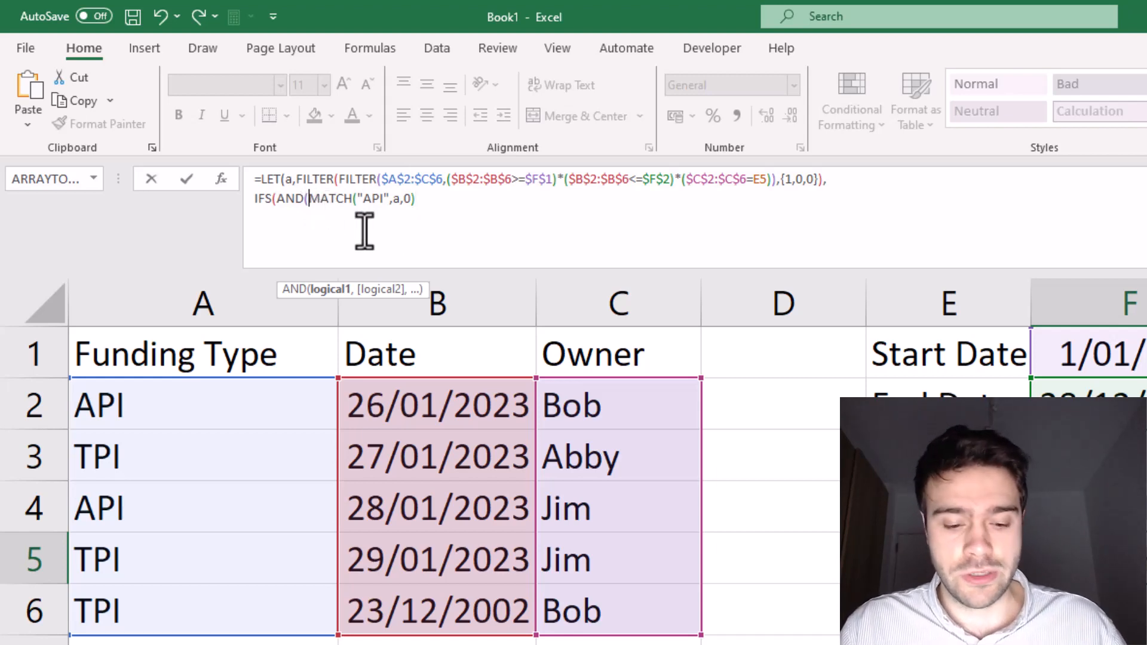
# Step: Wrap the MATCH("API",a,0) test inside AND in an ISNUMBER function
pyautogui.write('ISNUME')
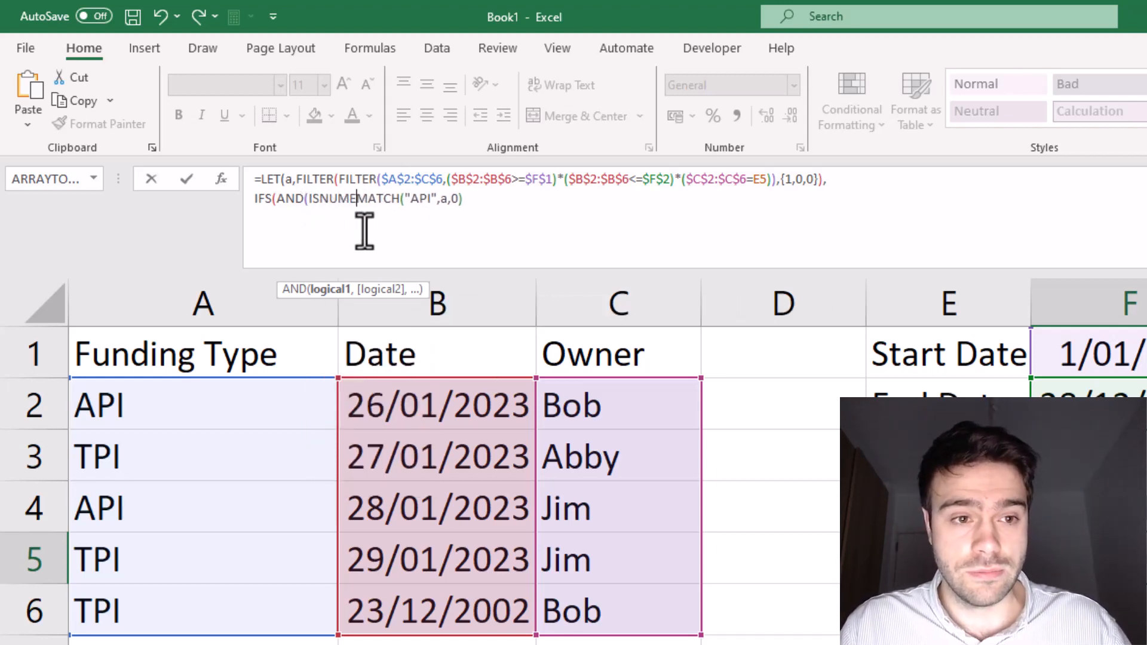
pyautogui.write('ER(')
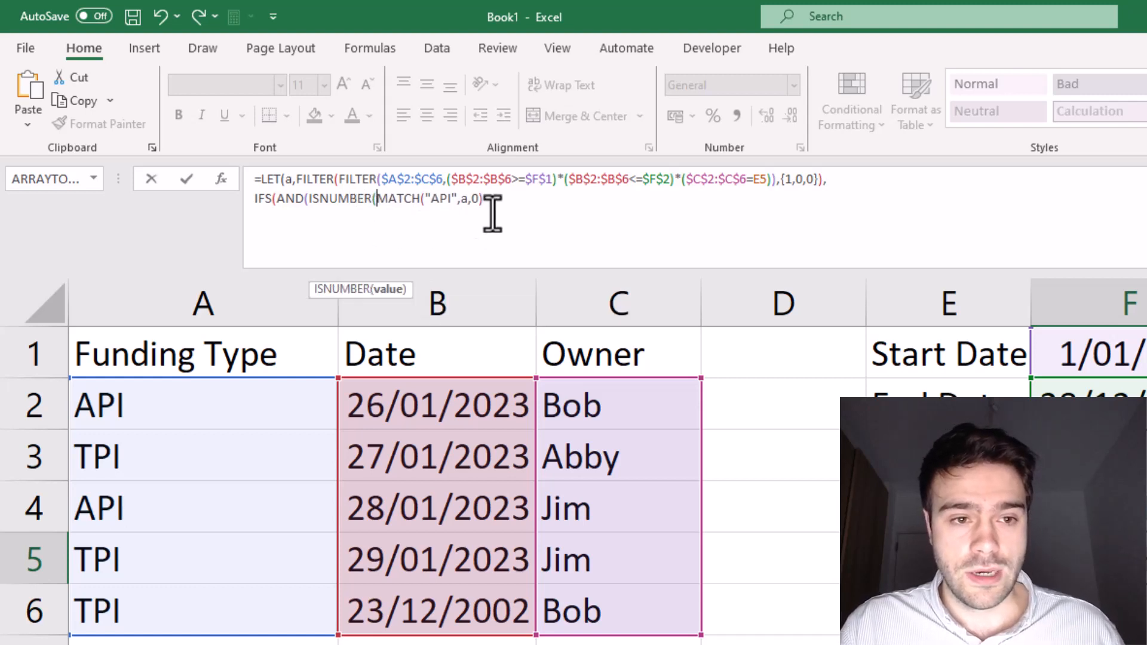
pyautogui.click(493, 210)
pyautogui.write(')')
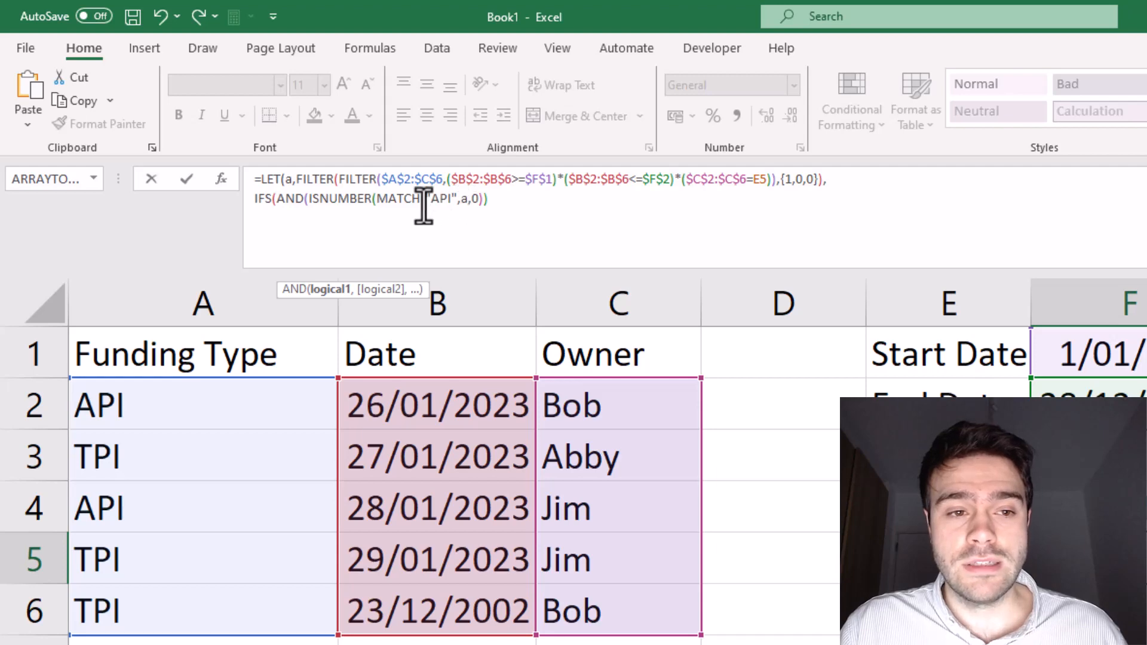
pyautogui.moveTo(396, 198); pyautogui.dragTo(468, 200)
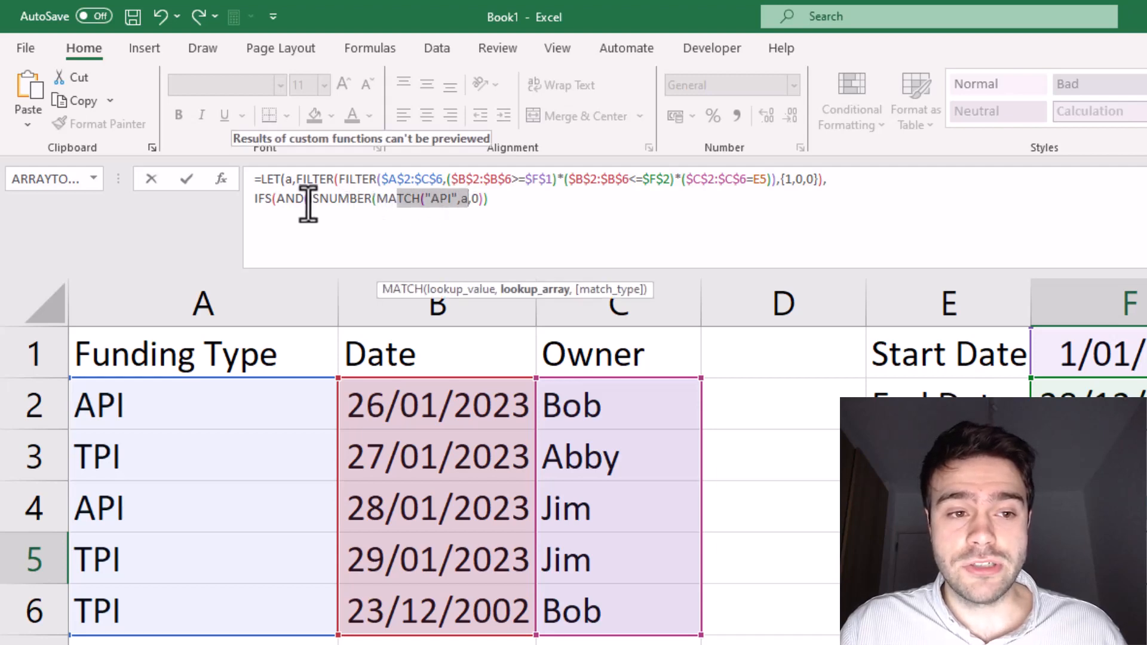
pyautogui.moveTo(309, 200); pyautogui.dragTo(384, 202)
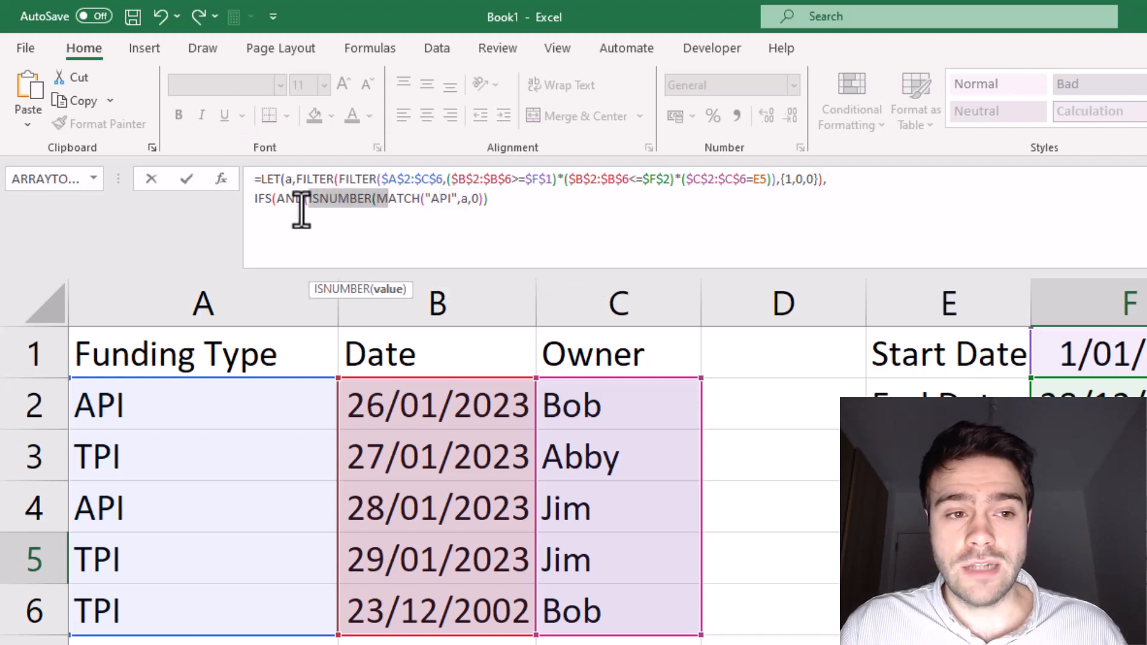
# Step: Duplicate the ISNUMBER/MATCH test as AND's second condition and change its lookup value to "TPI"
pyautogui.click(491, 199)
pyautogui.moveTo(489, 200); pyautogui.dragTo(309, 199)
pyautogui.hotkey('ctrl', 'c')
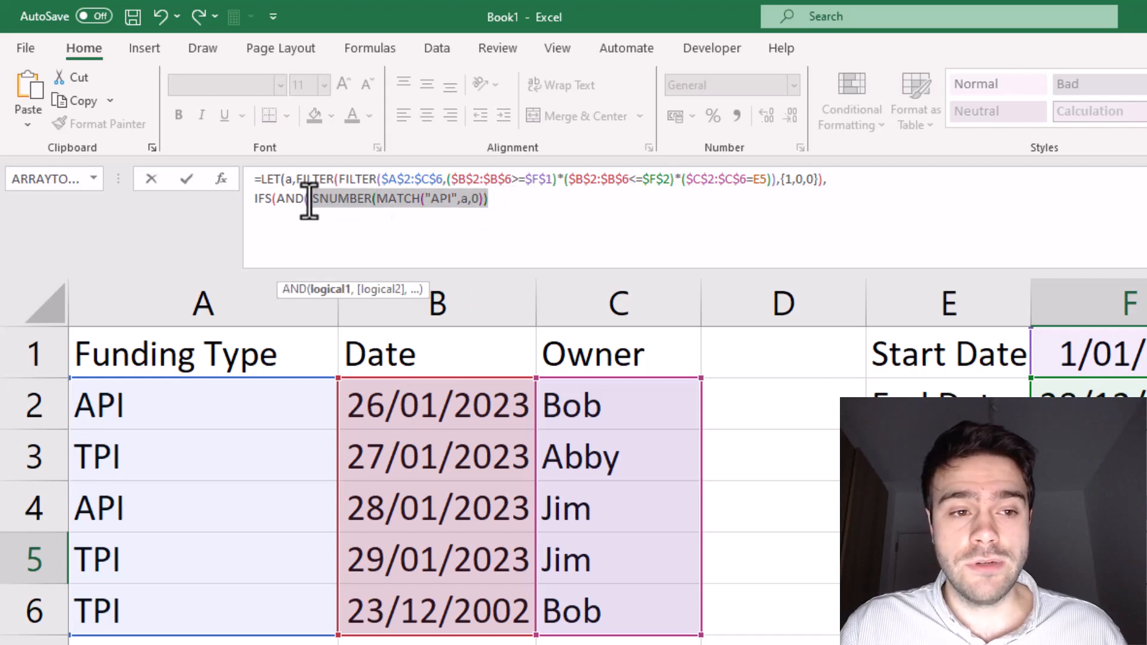
pyautogui.click(511, 203)
pyautogui.write(',')
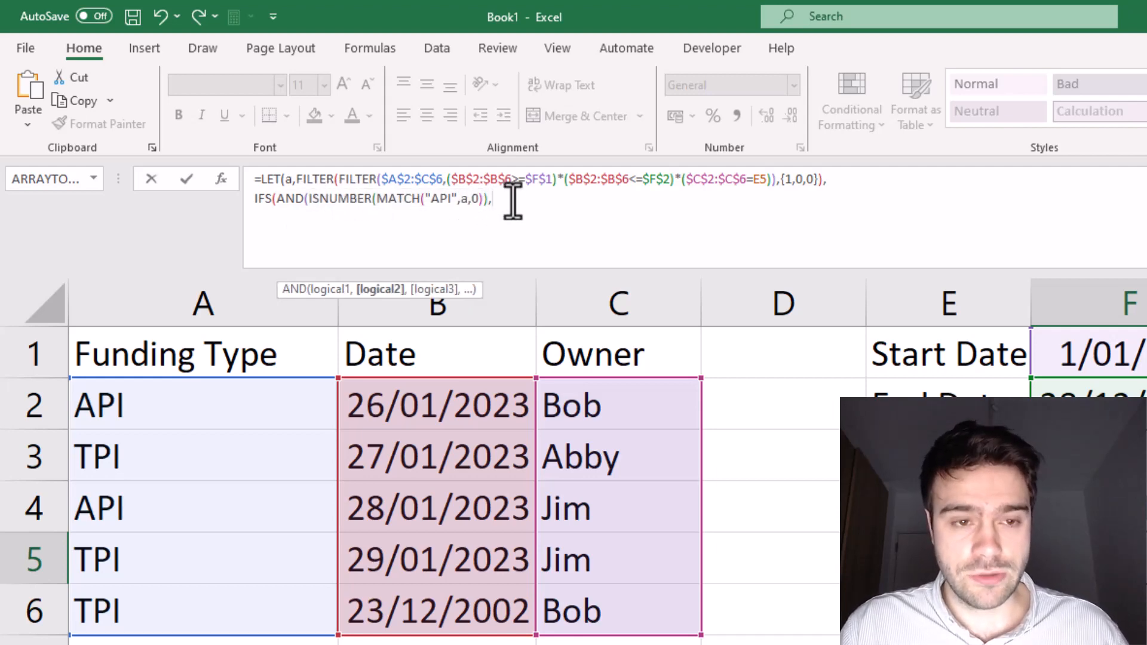
pyautogui.hotkey('ctrl', 'v')
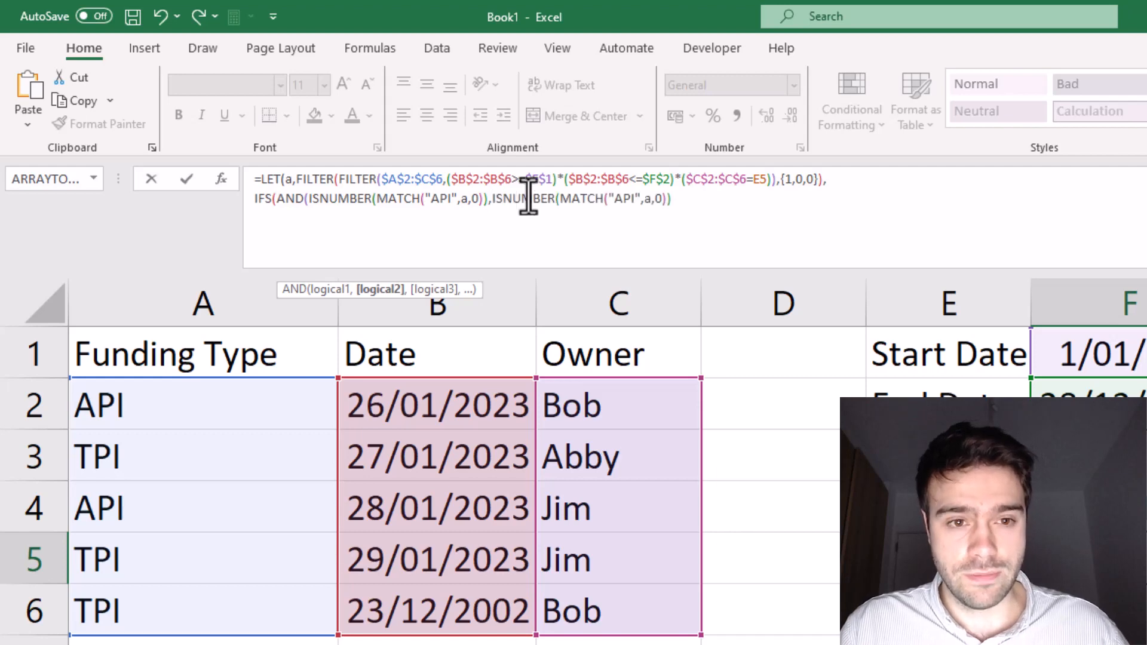
pyautogui.click(620, 199)
pyautogui.press('Delete')
pyautogui.write('T')
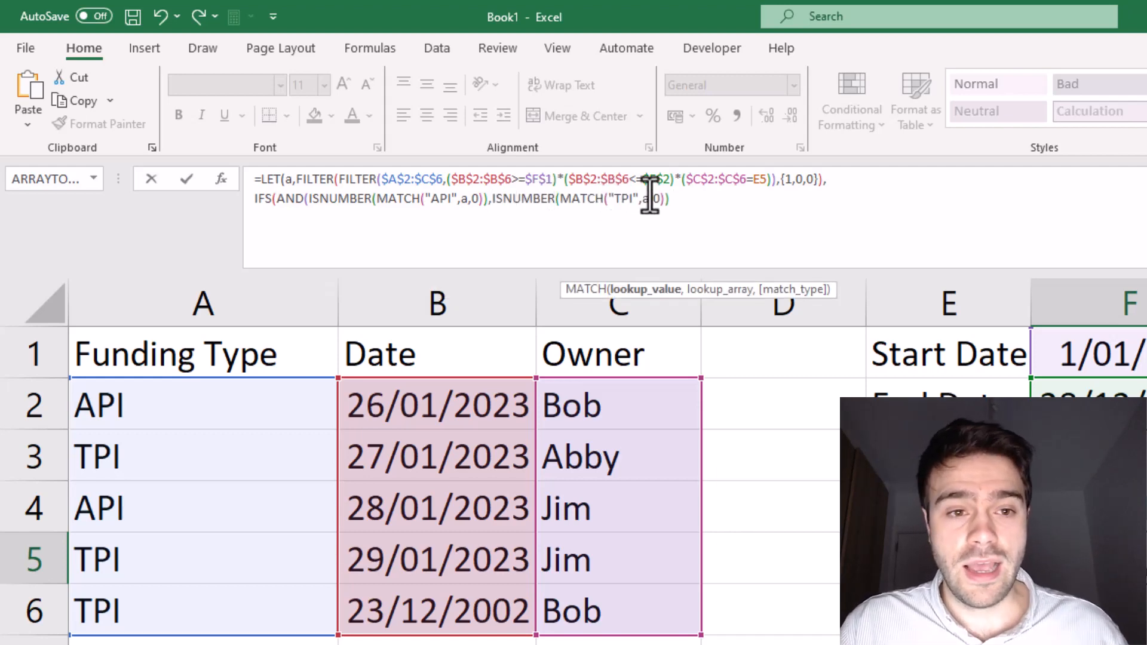
# Step: Add "API/TPI" after the TPI test as the result for having both funding types
pyautogui.click(700, 199)
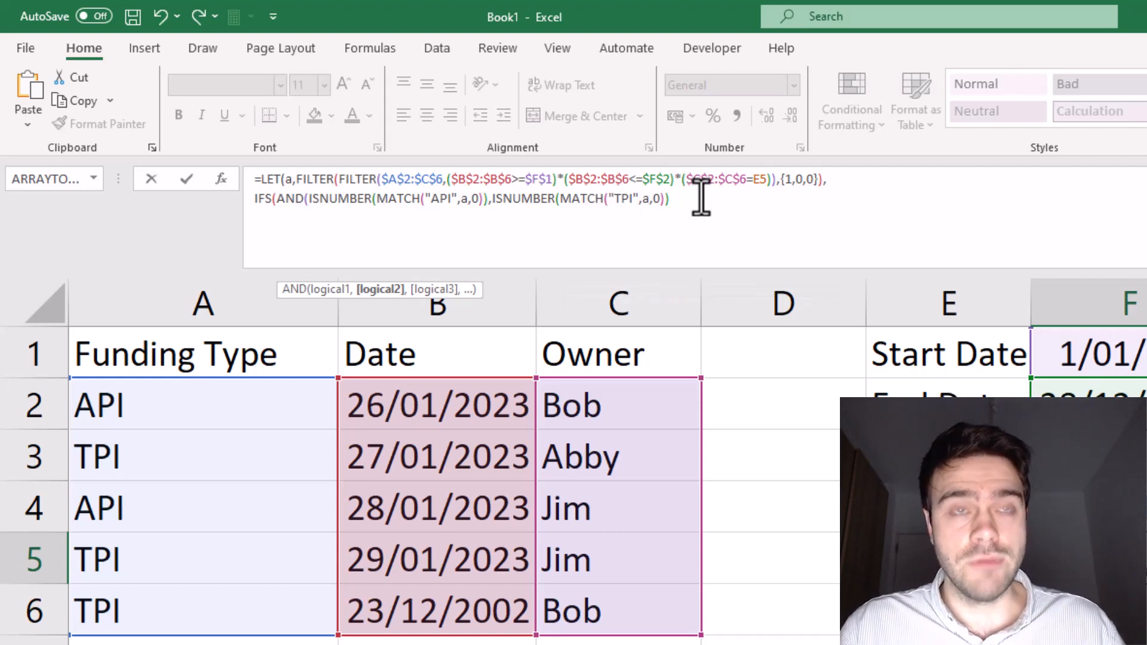
pyautogui.write(',"API')
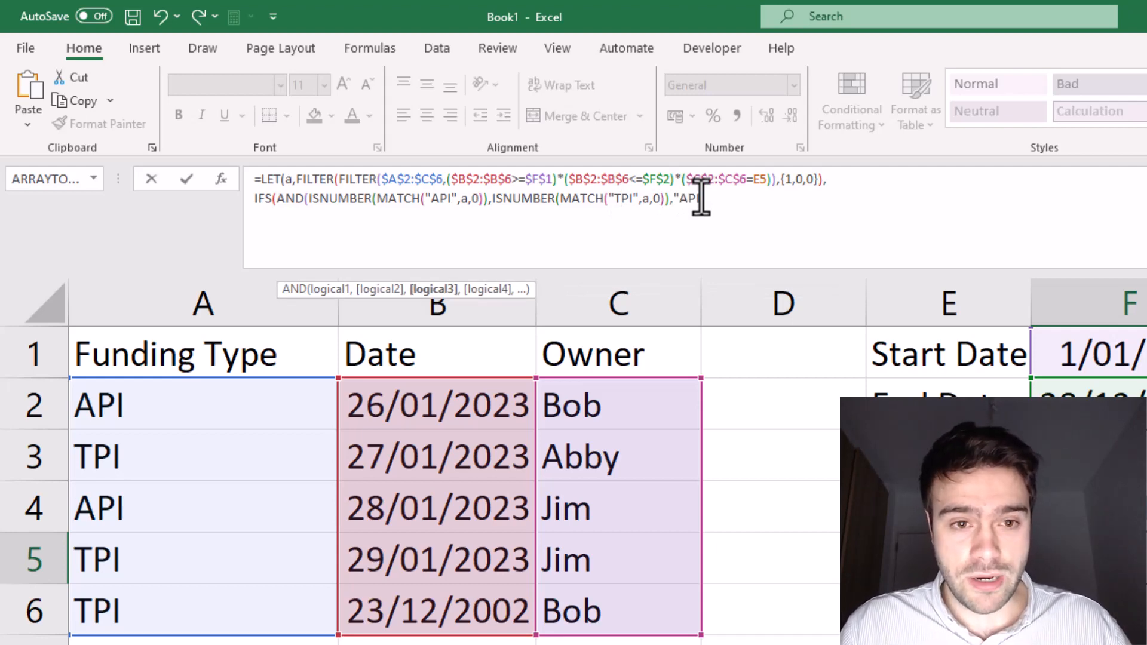
pyautogui.write('/TPI"')
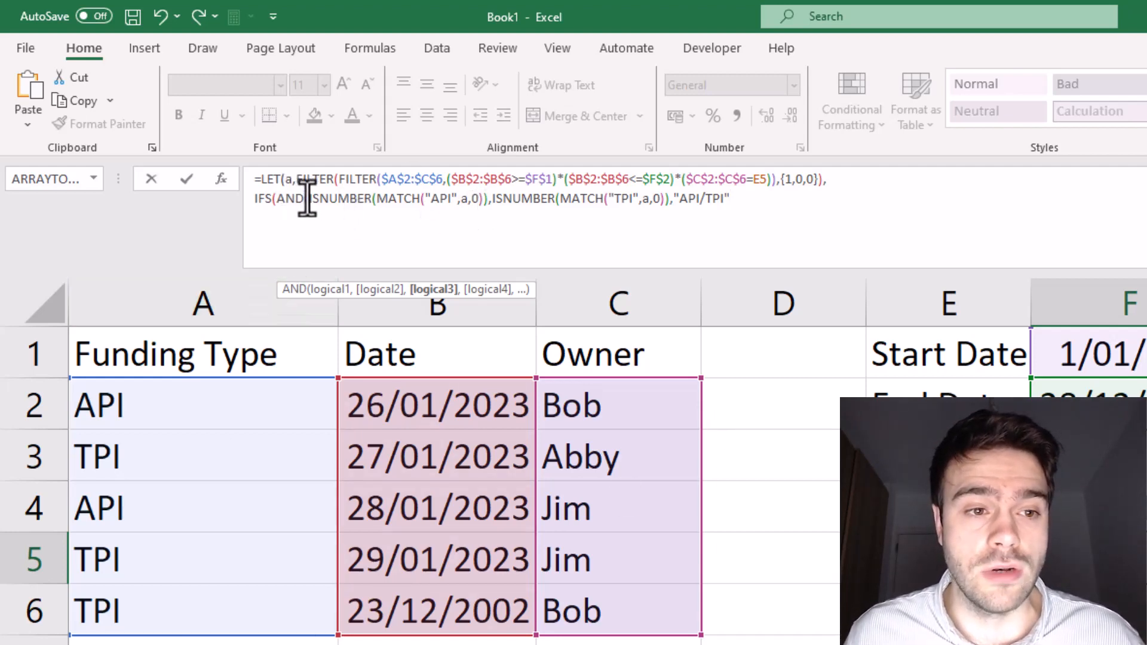
# Step: Copy the API test to a new formula line as ISNUMBER(MATCH("API",a,0)) and give it the result "API"
pyautogui.moveTo(308, 199); pyautogui.dragTo(482, 206)
pyautogui.hotkey('ctrl', 'c')
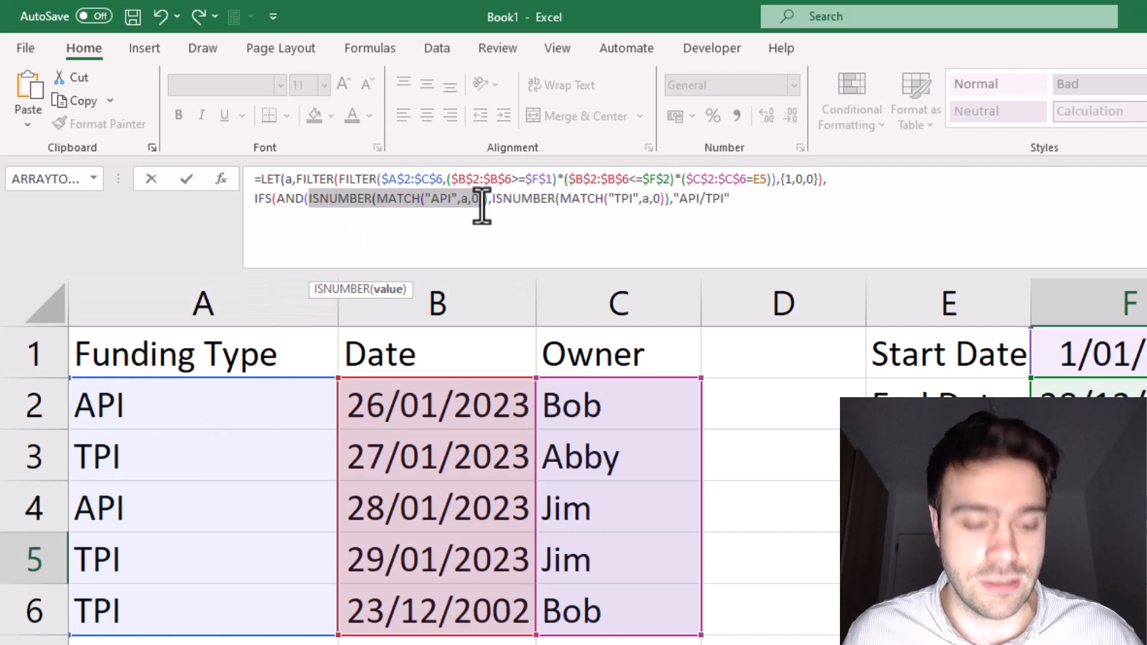
pyautogui.click(379, 229)
pyautogui.hotkey('ctrl', 'v')
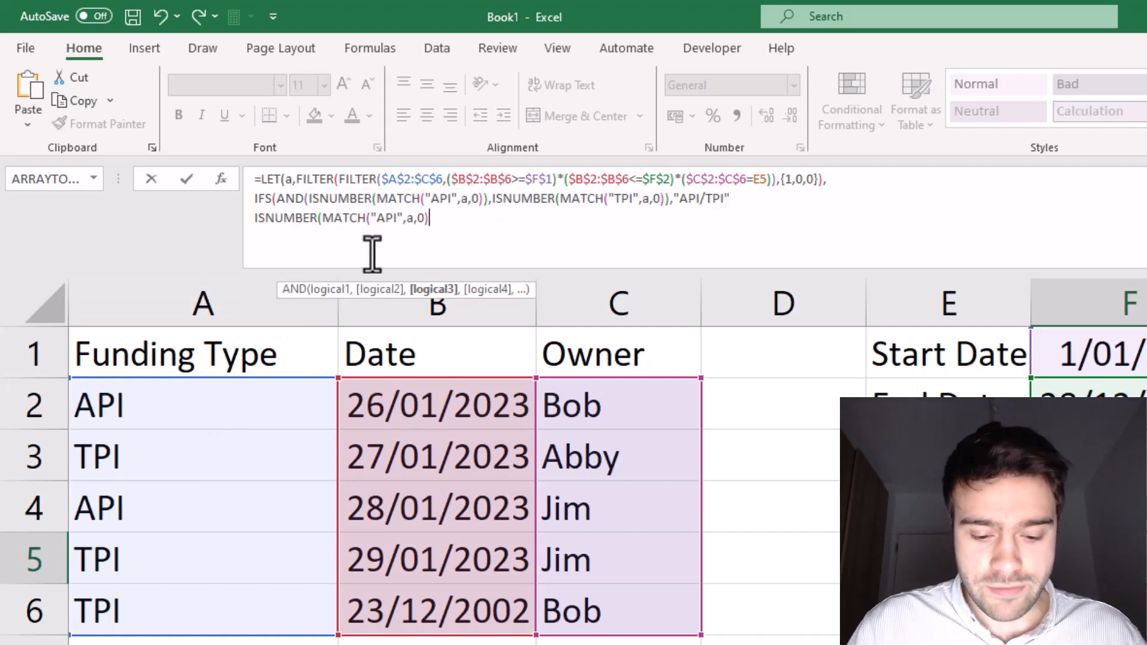
pyautogui.write(',')
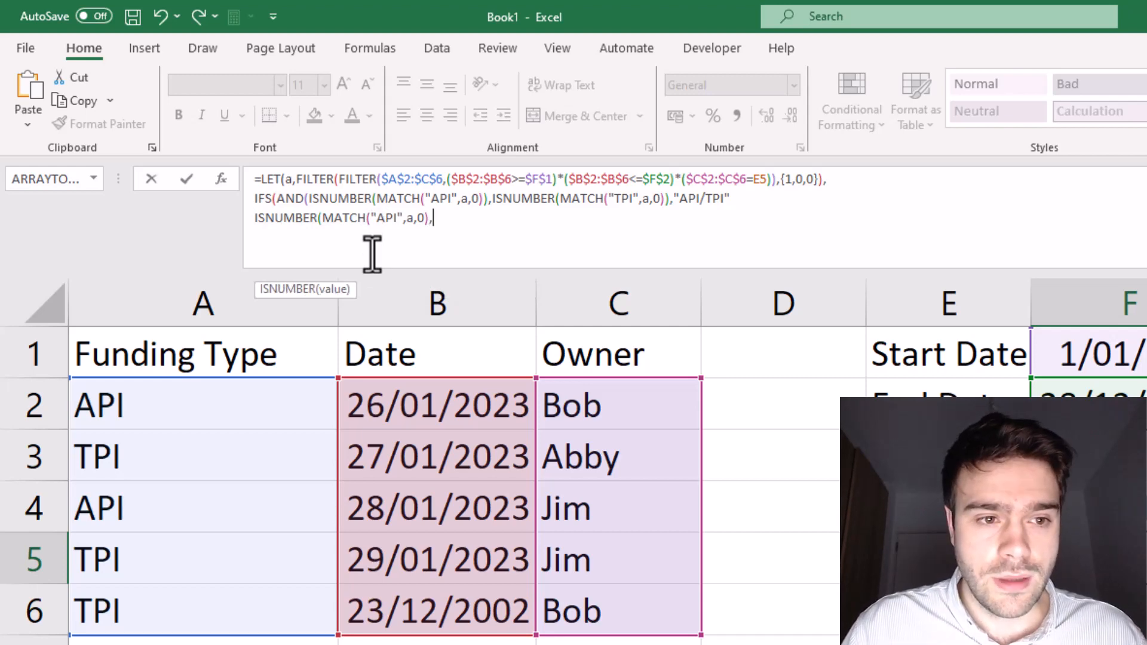
pyautogui.press('BackSpace')
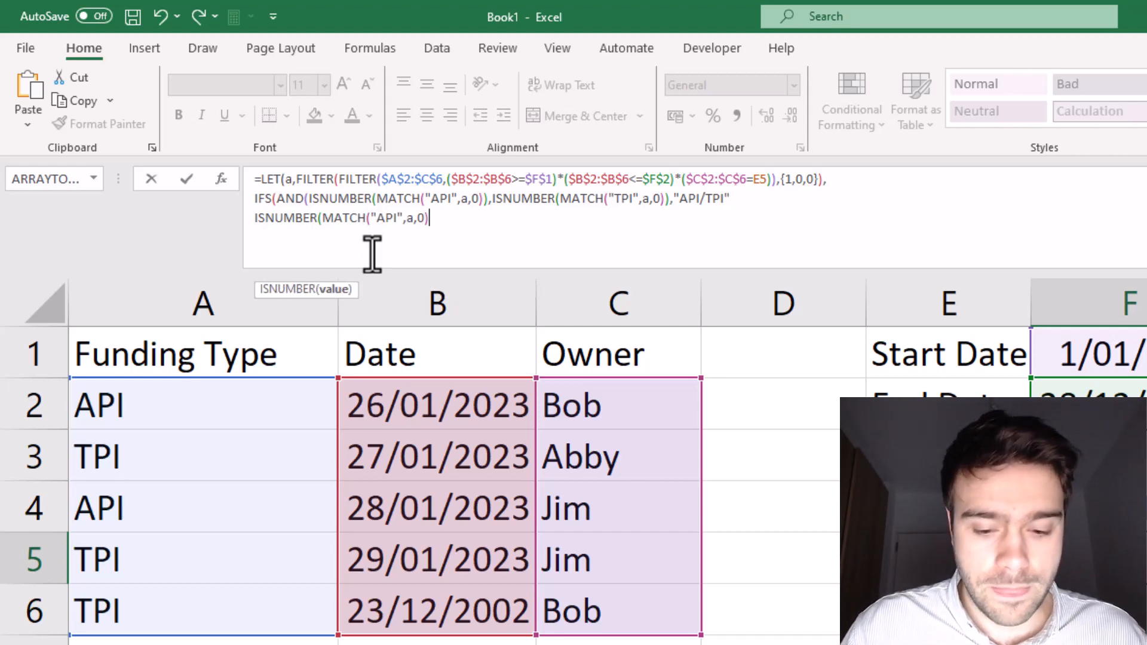
pyautogui.write('),')
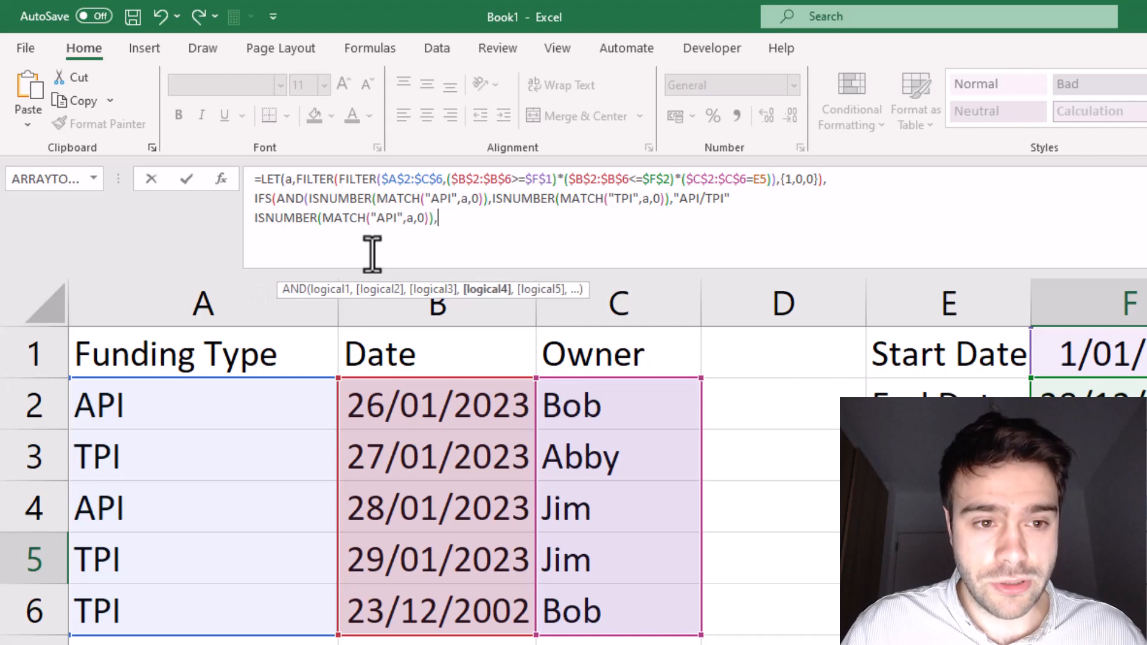
pyautogui.write('"')
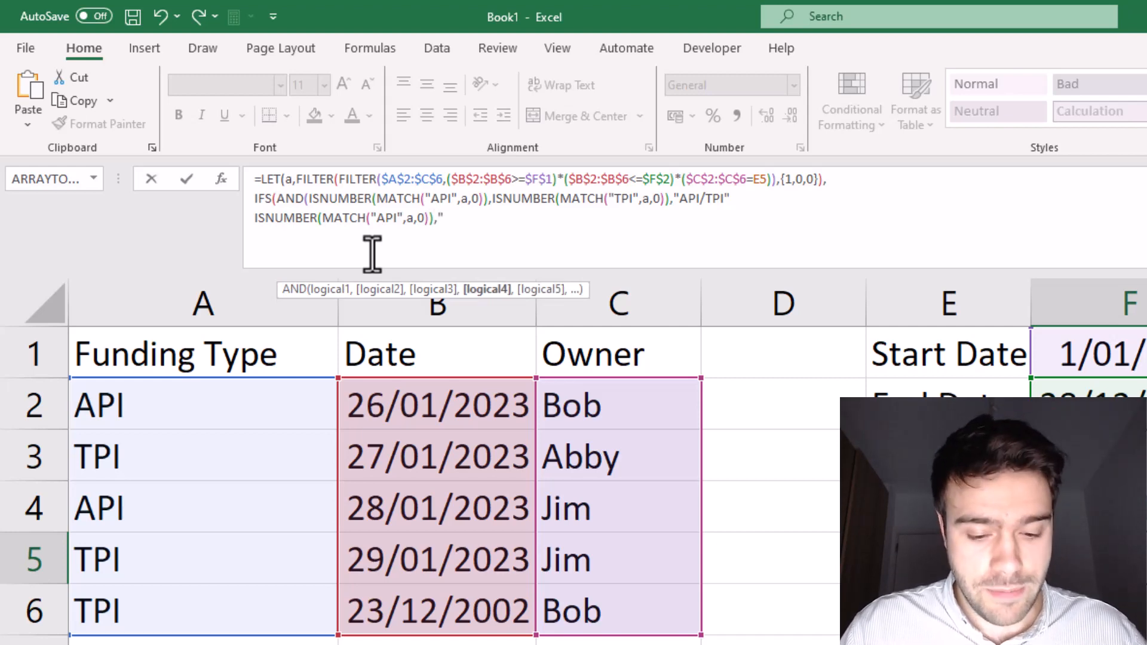
pyautogui.write('API",')
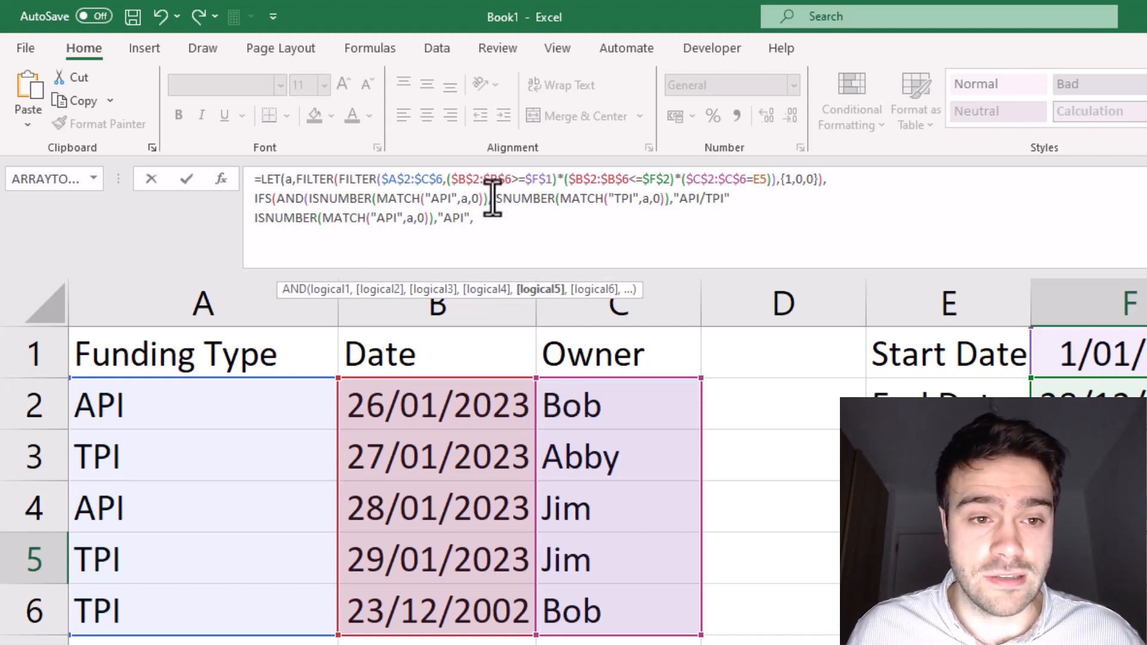
# Step: Append a copy of the ISNUMBER(MATCH("TPI",a,0)) test with the result "TPI", followed by a TRUE fallback returning an empty string
pyautogui.moveTo(496, 199); pyautogui.dragTo(671, 204)
pyautogui.hotkey('ctrl', 'c')
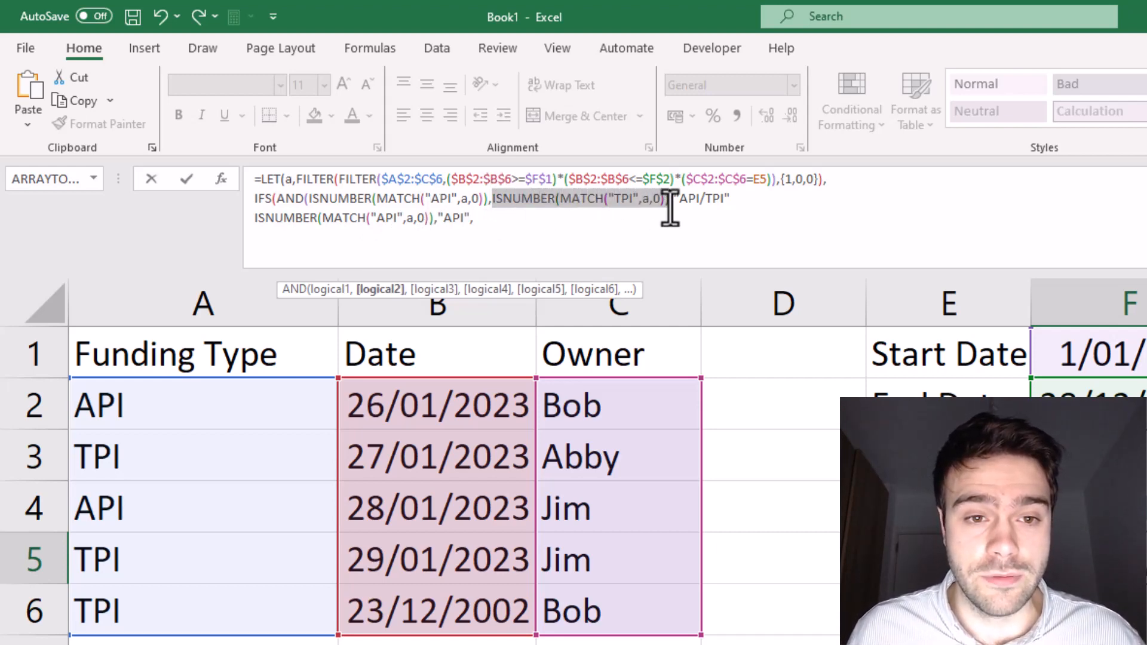
pyautogui.click(597, 221)
pyautogui.hotkey('ctrl', 'v')
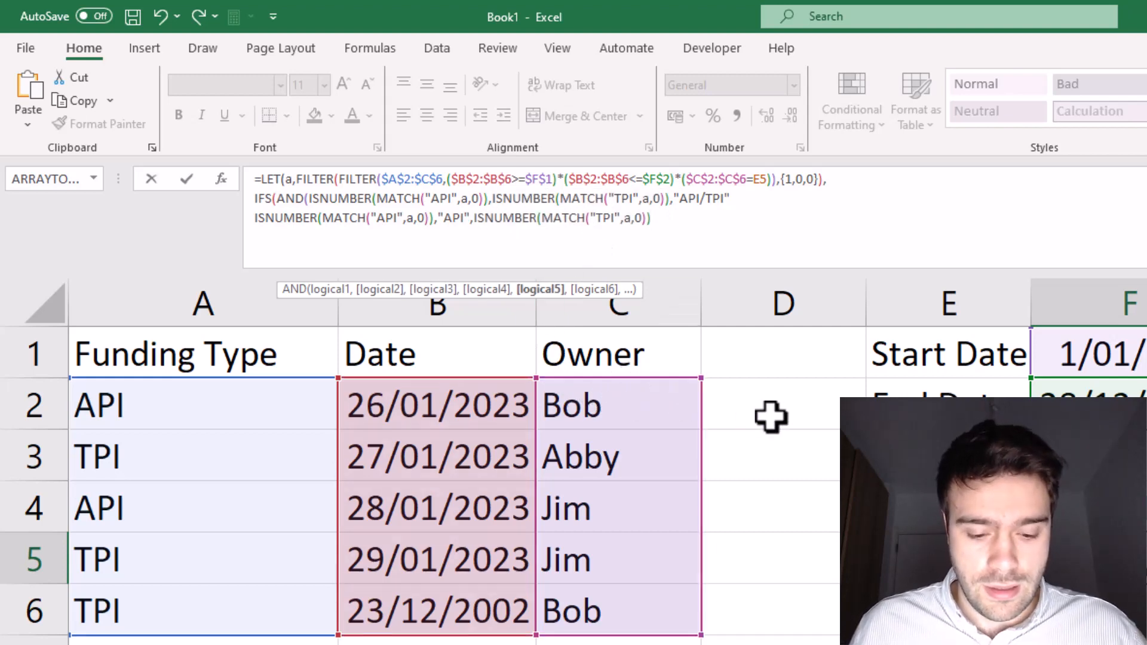
pyautogui.write(',"TPI')
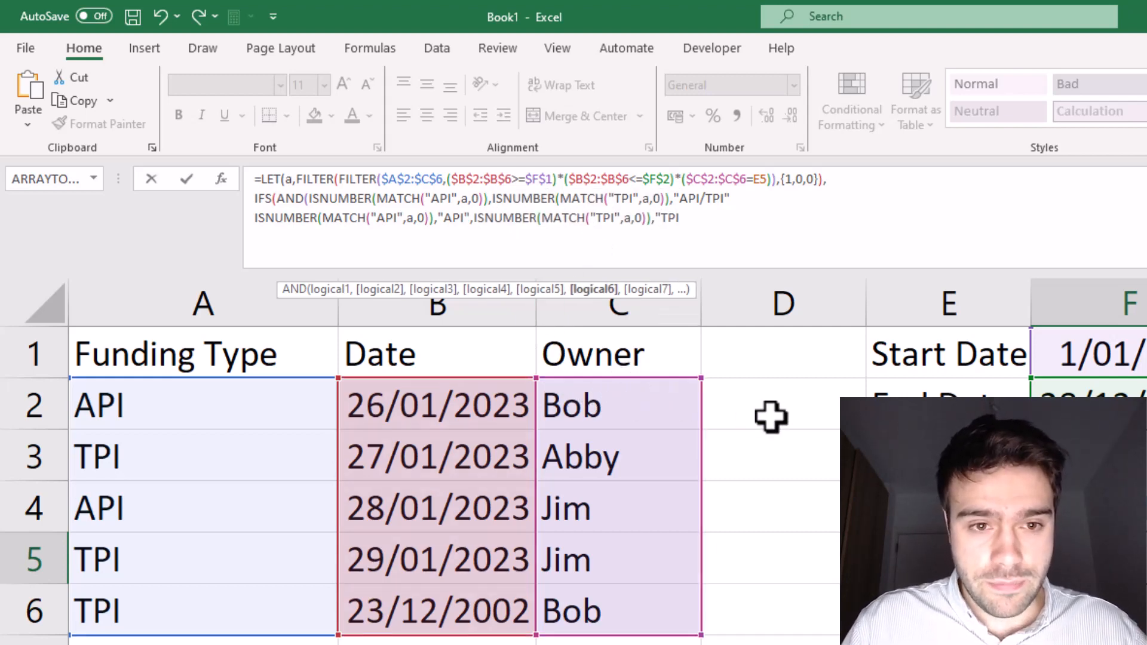
pyautogui.write('",')
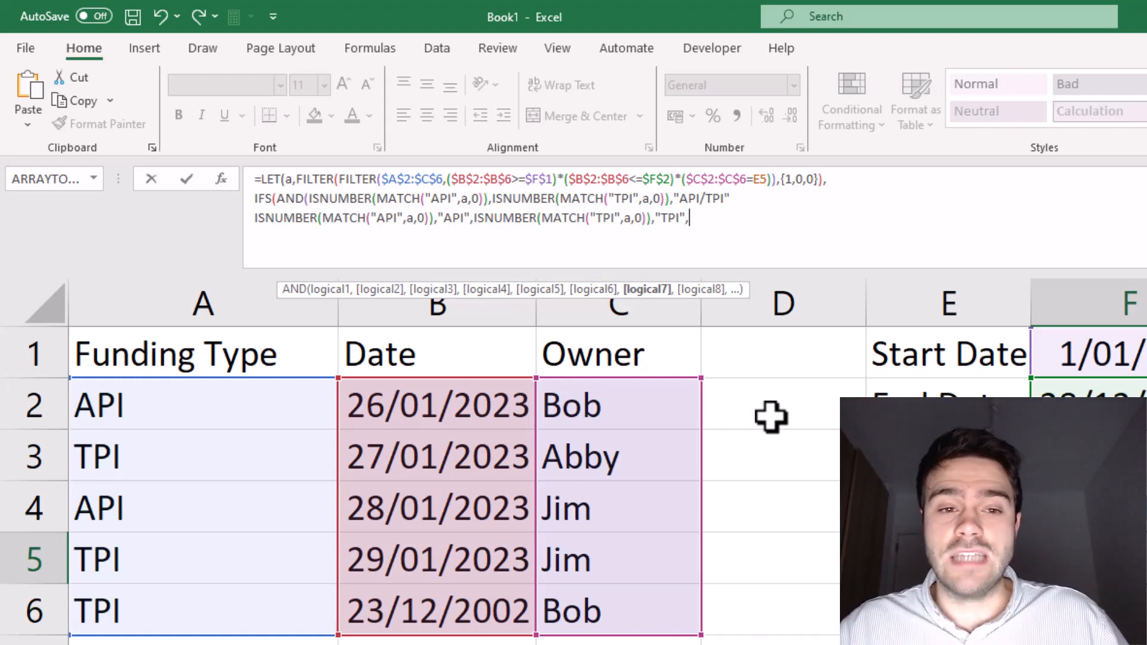
pyautogui.write('TRUE')
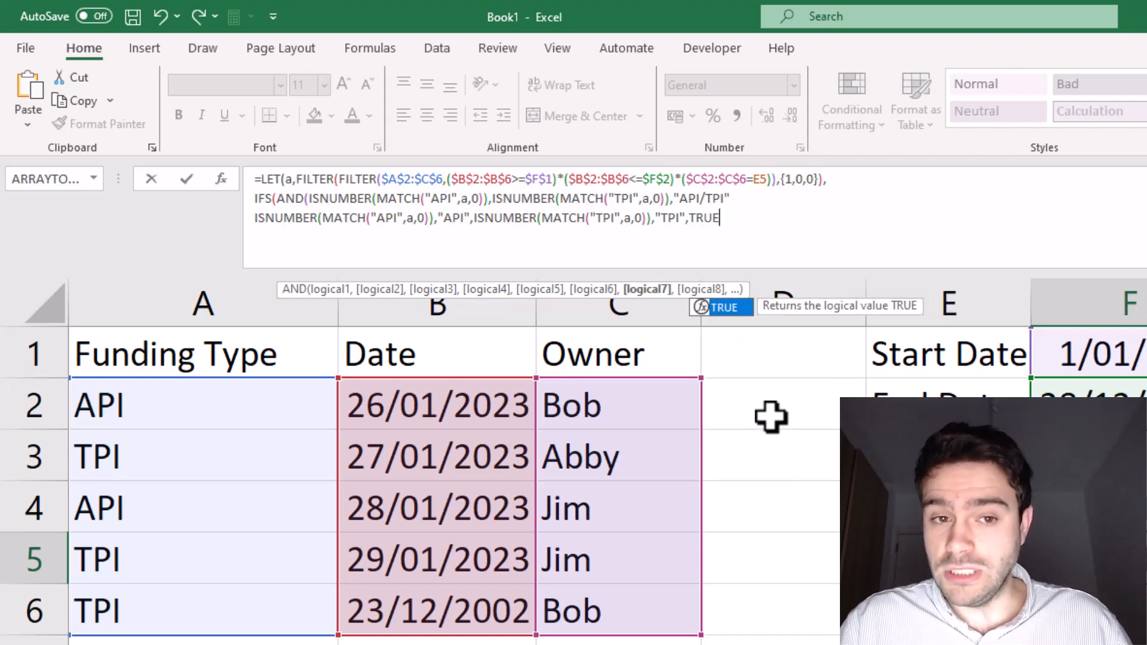
pyautogui.write(',')
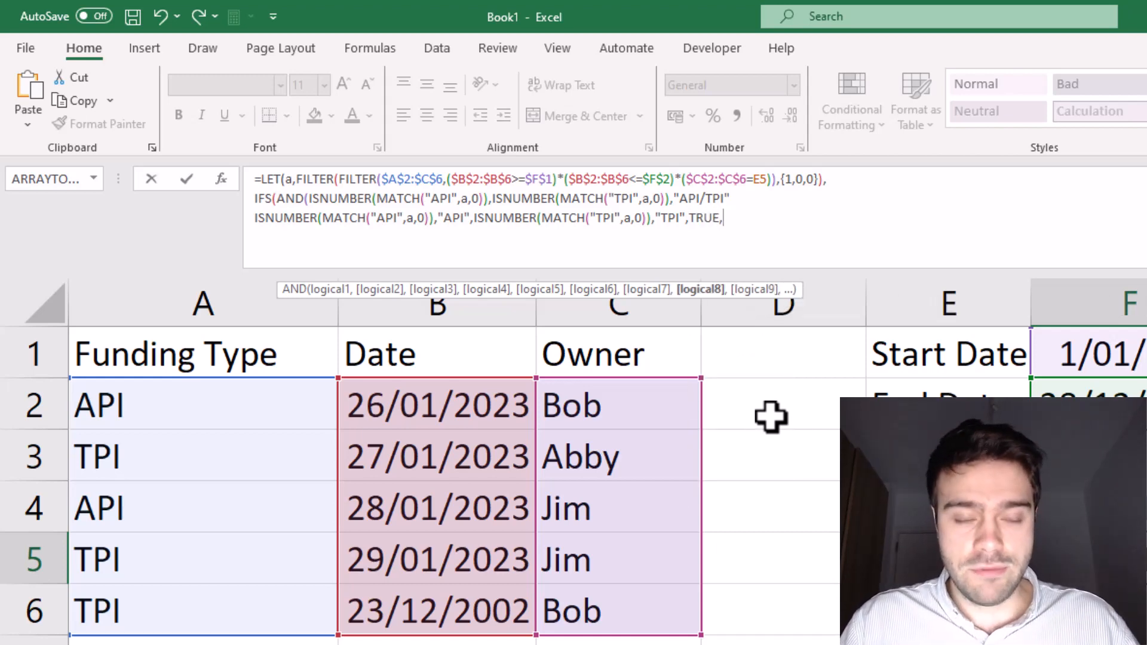
pyautogui.write('"")')
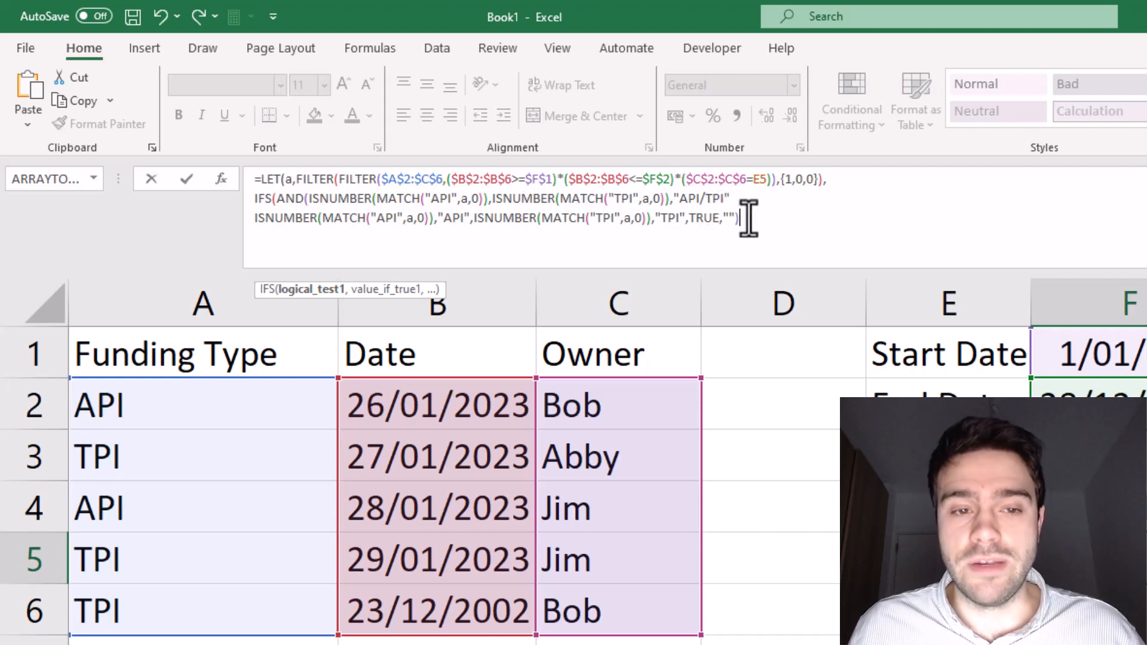
# Step: Add closing parentheses after the empty-string fallback to end the IFS and LET functions, and try to enter the formula
pyautogui.write(')')
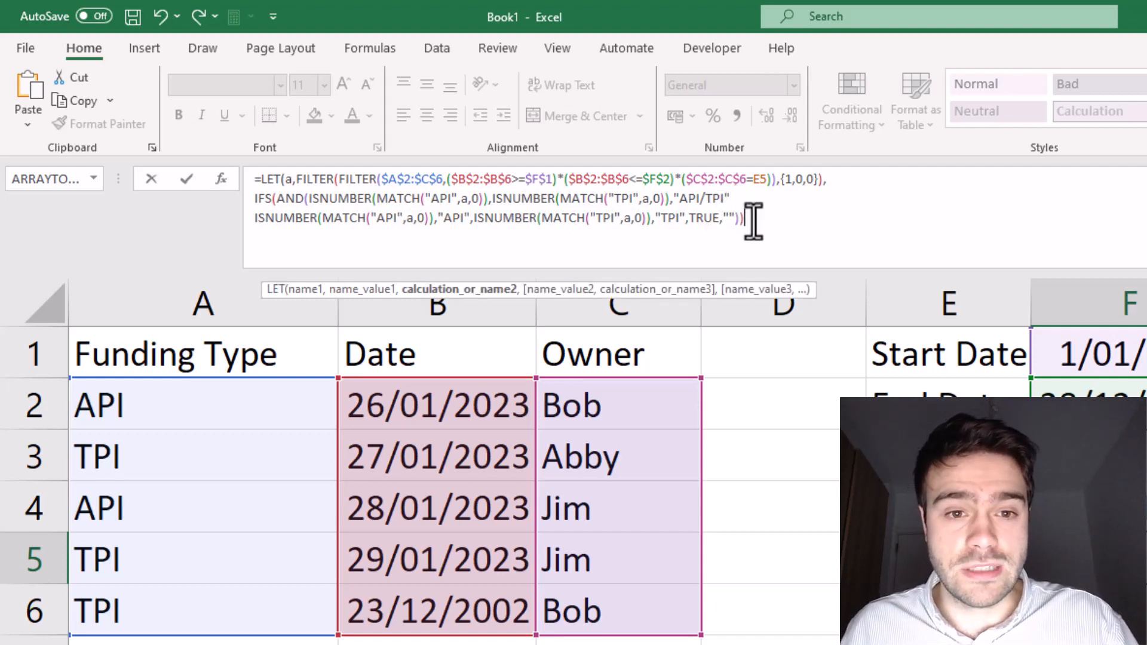
pyautogui.write(')')
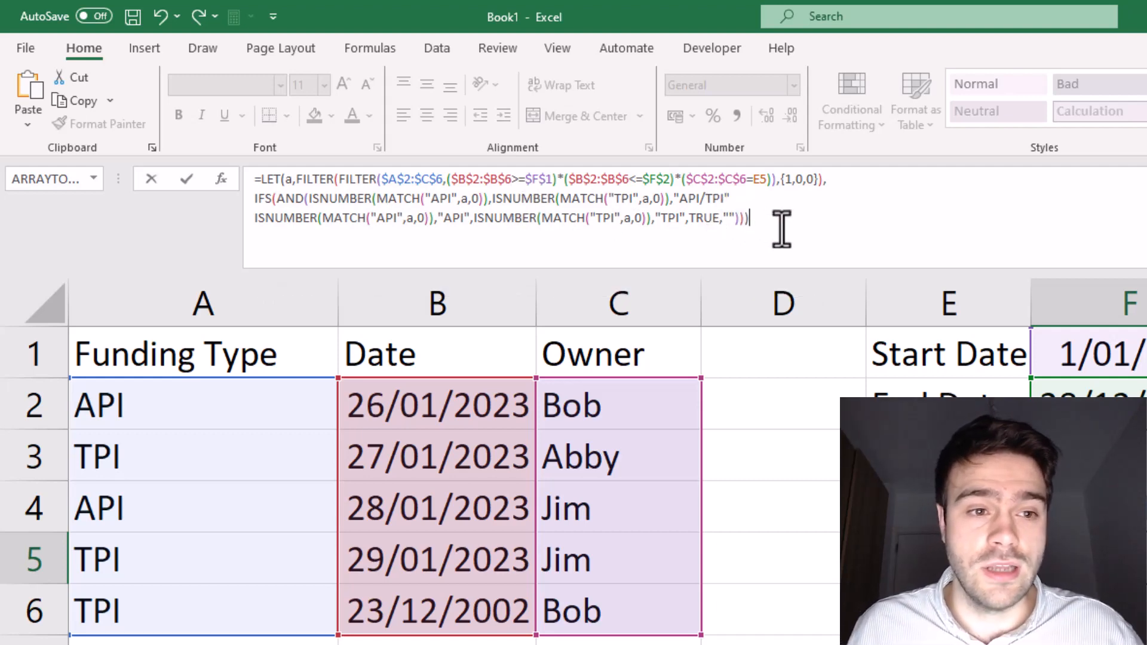
pyautogui.press('Return')
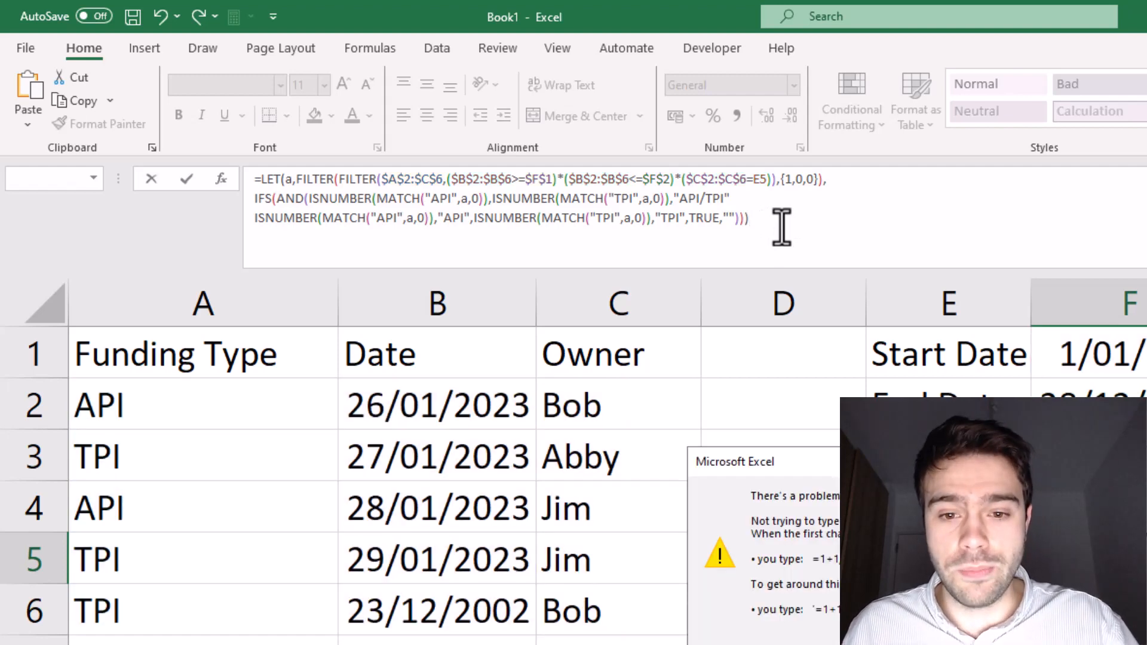
pyautogui.press('Return')
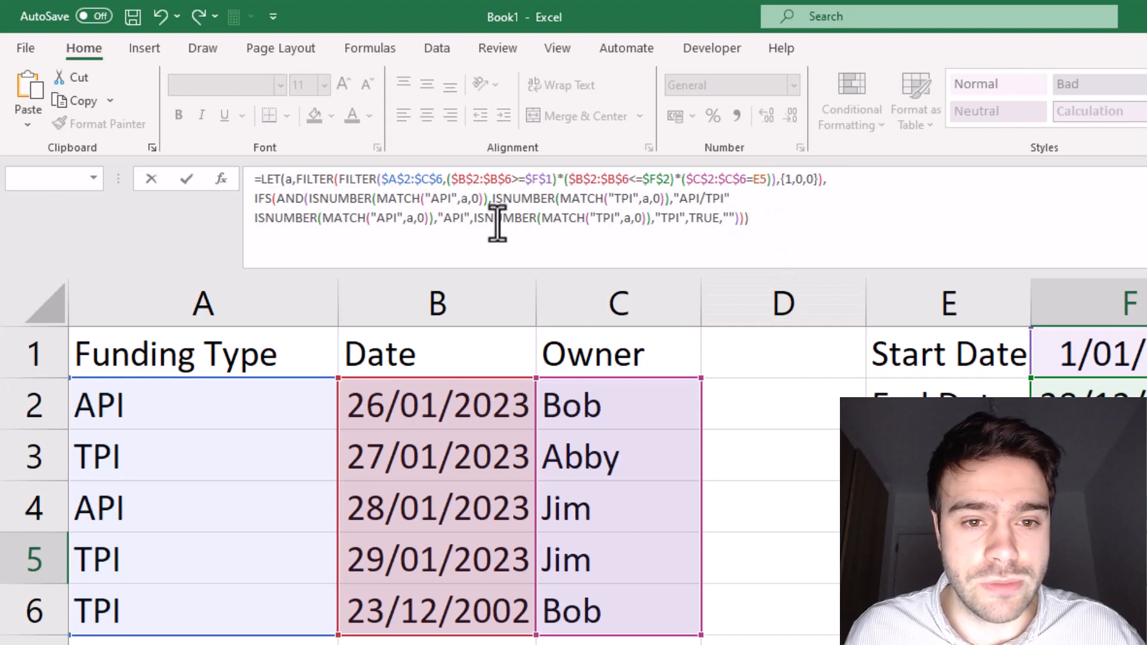
# Step: Close AND with a parenthesis right after its TPI test and remove the surplus parenthesis at the formula's end
pyautogui.click(673, 200)
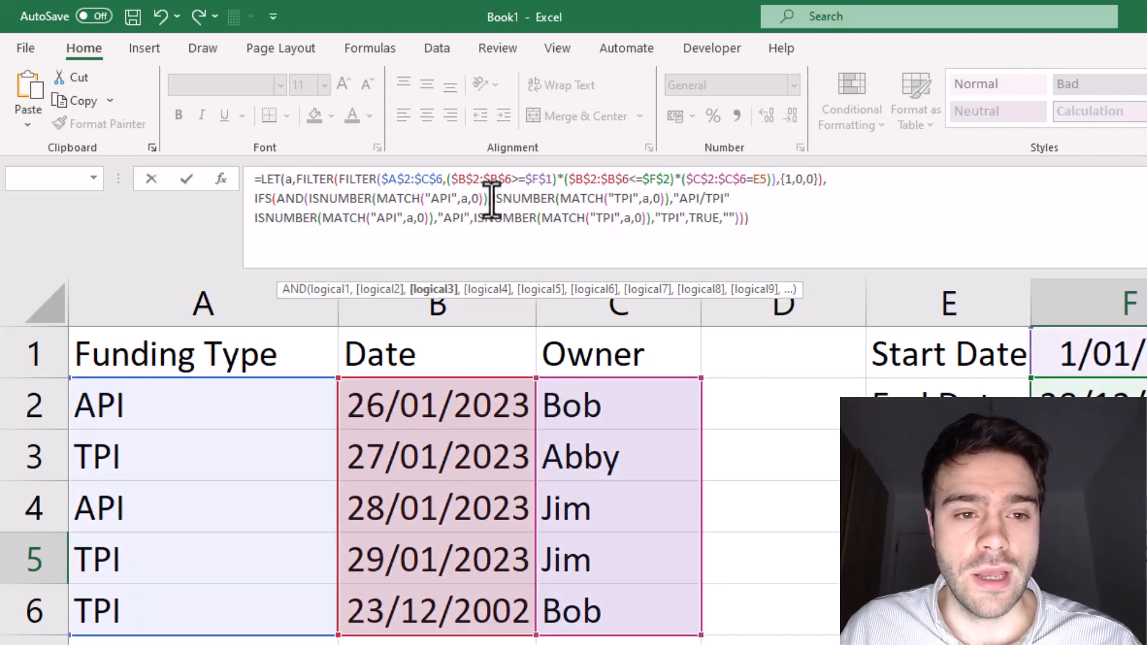
pyautogui.moveTo(491, 198); pyautogui.dragTo(669, 198)
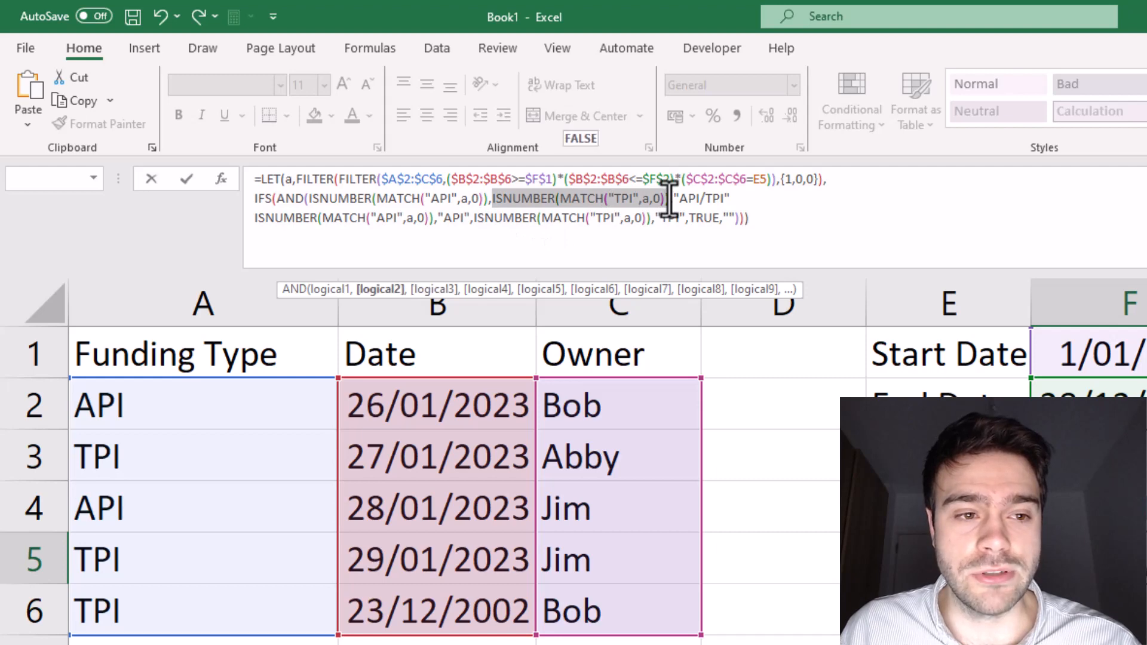
pyautogui.click(664, 202)
pyautogui.click(667, 202)
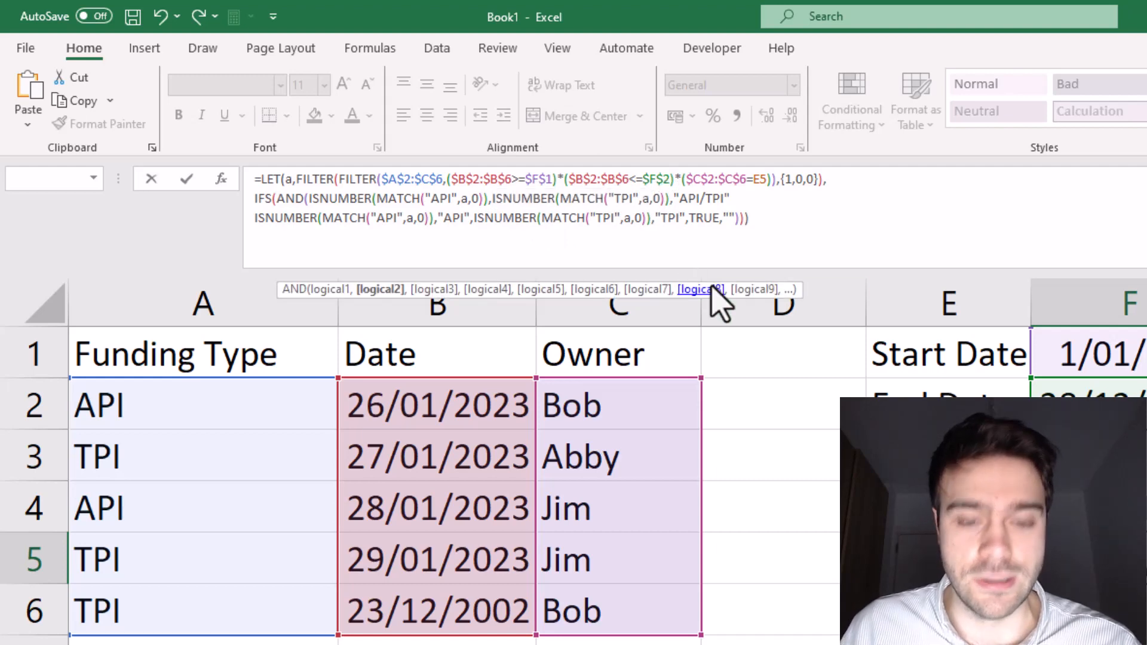
pyautogui.write('))')
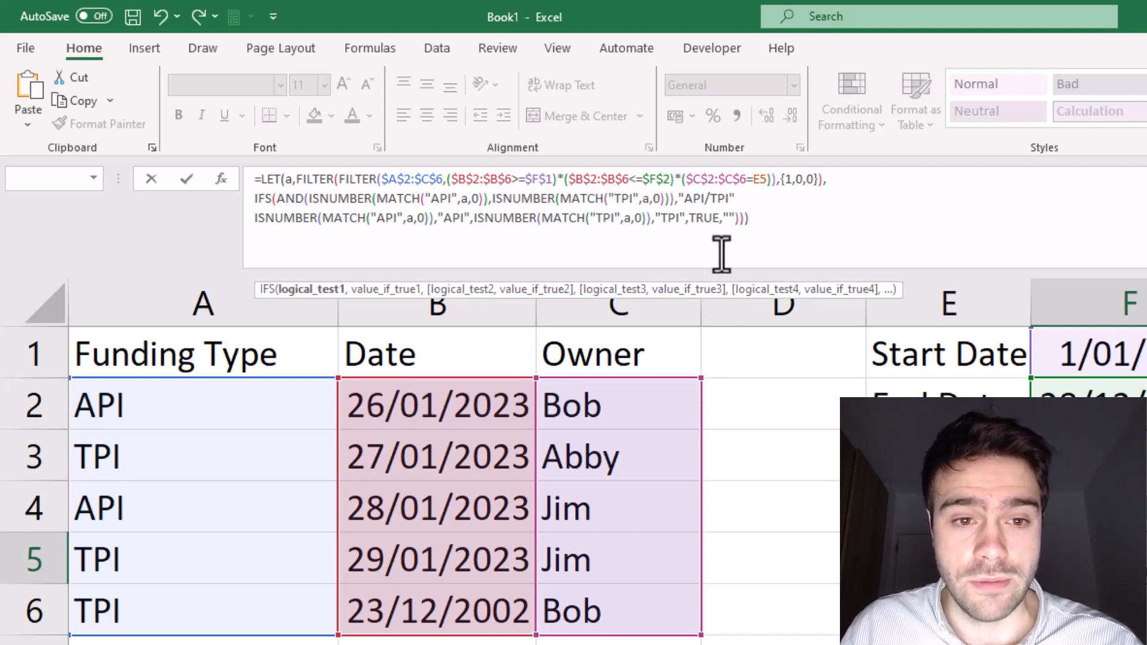
pyautogui.click(768, 226)
pyautogui.press('BackSpace')
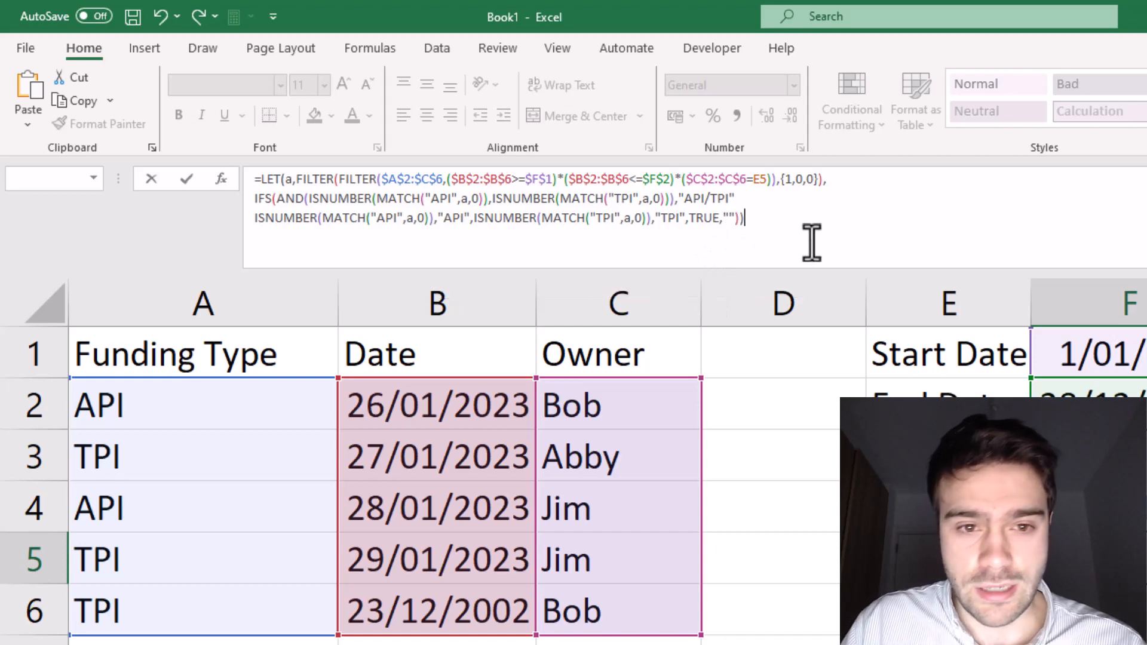
pyautogui.press('Return')
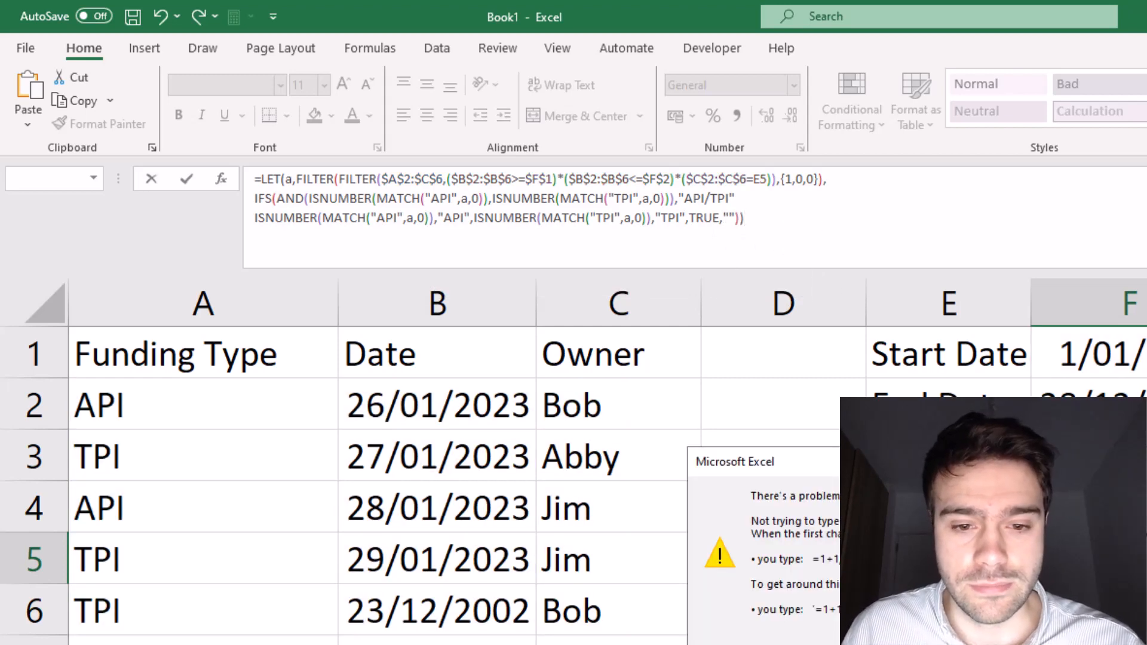
pyautogui.press('Return')
# Step: Insert the missing comma after the "API/TPI" result in IFS and enter the formula in F5
pyautogui.click(761, 197)
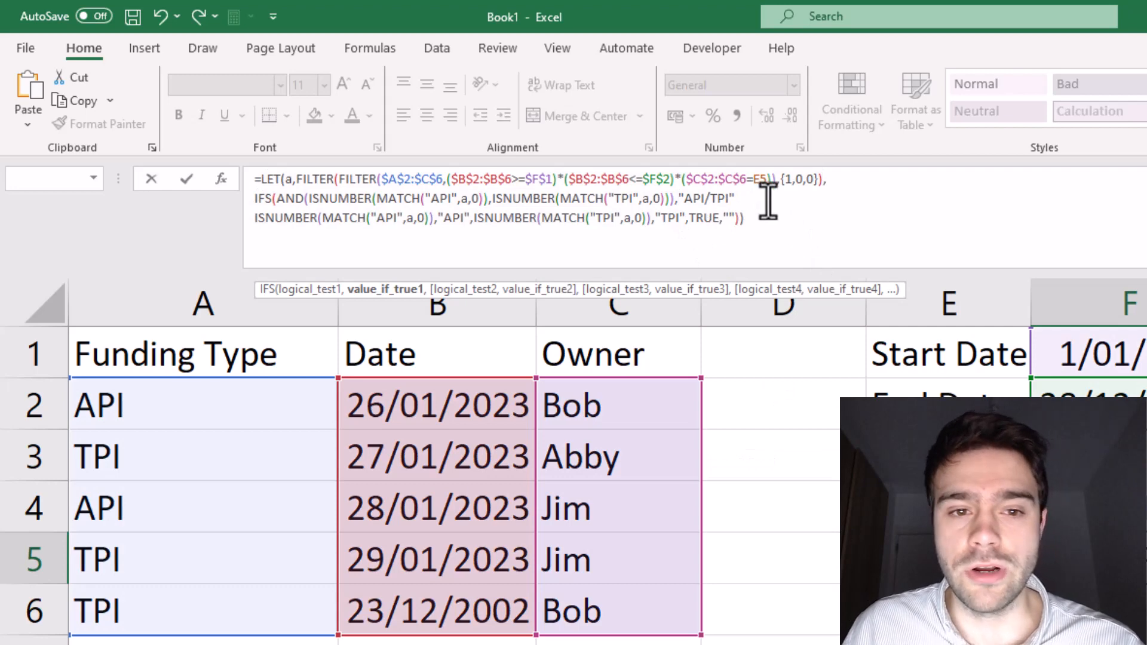
pyautogui.write(',')
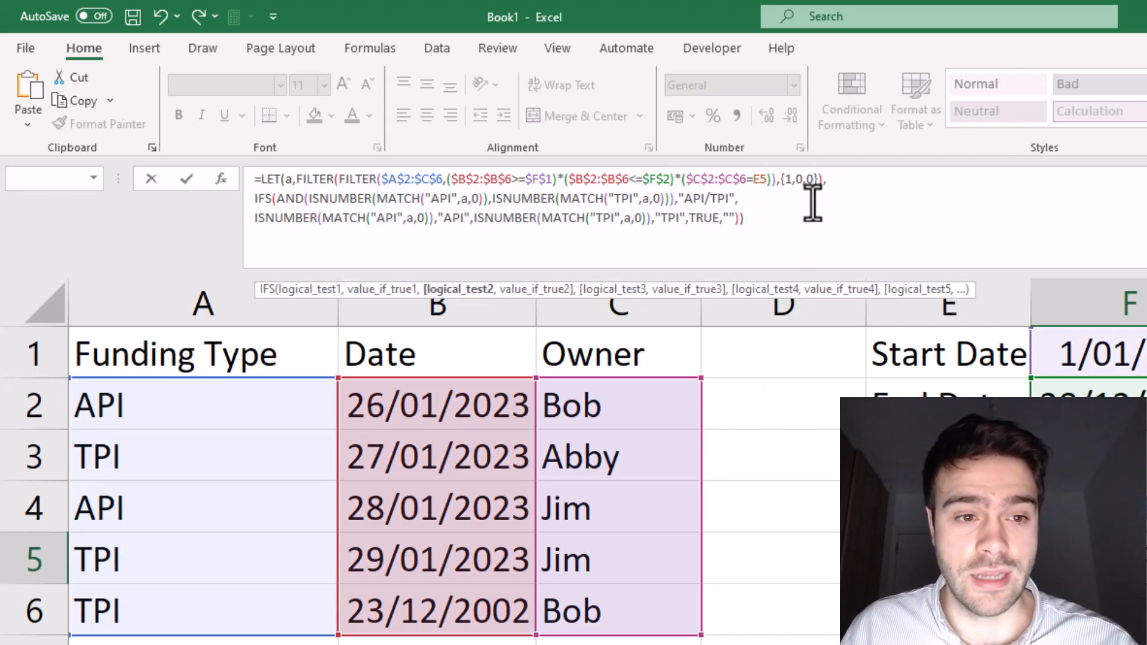
pyautogui.click(775, 219)
pyautogui.press('Return')
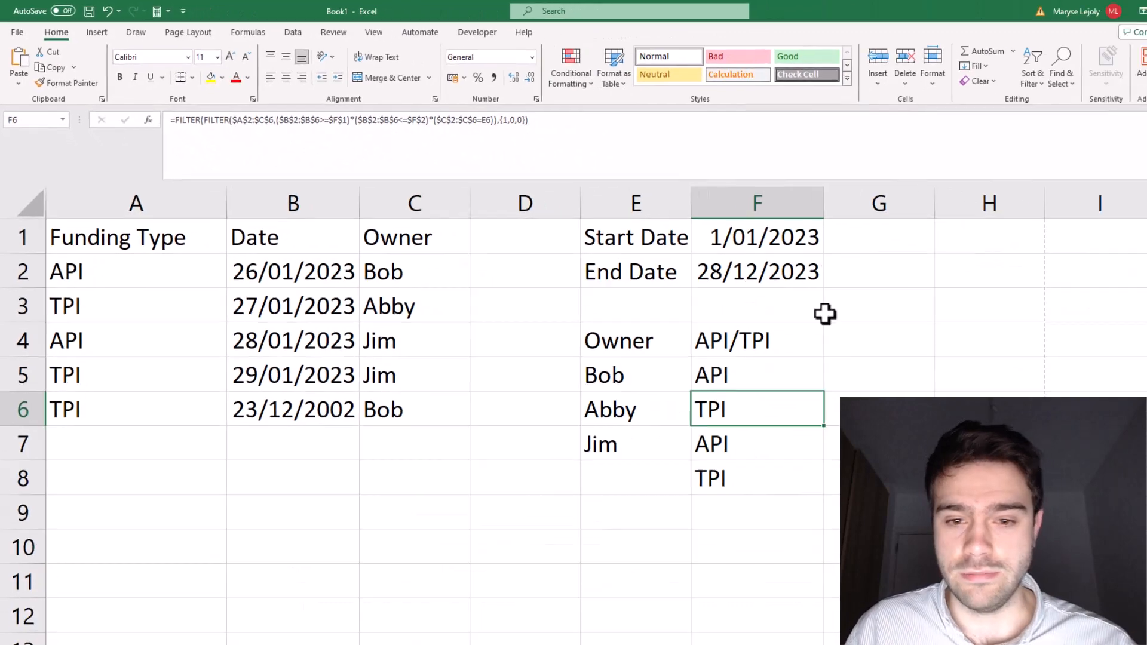
# Step: Fill the LET formula from F5 down to F7 for the remaining owners
pyautogui.click(735, 348)
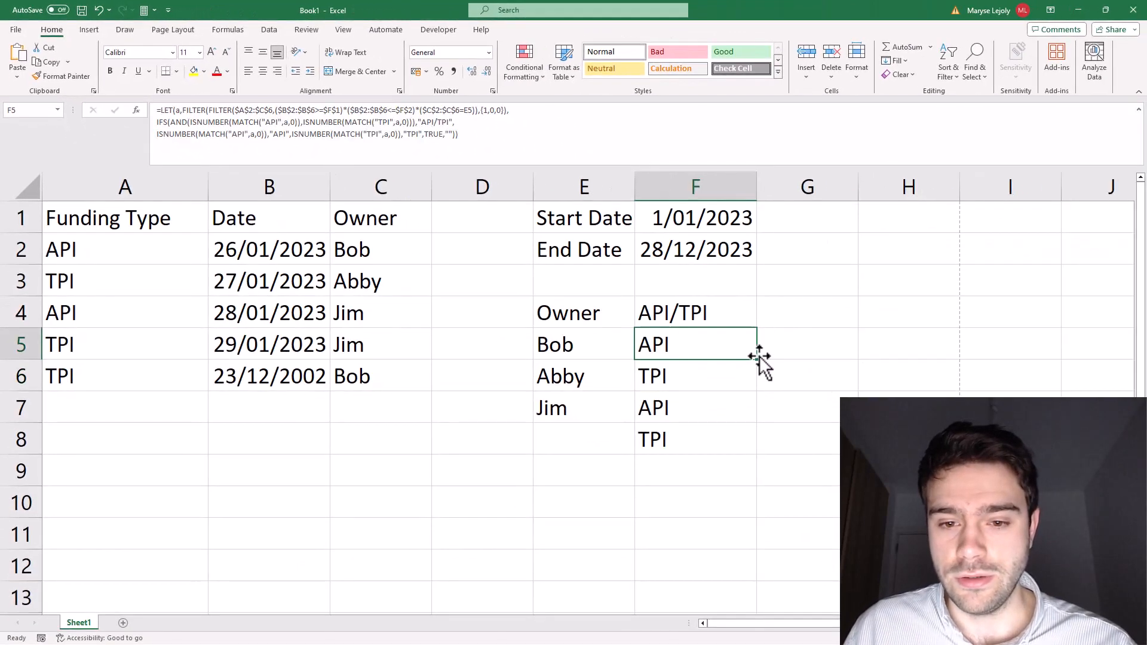
pyautogui.moveTo(758, 359); pyautogui.dragTo(758, 417)
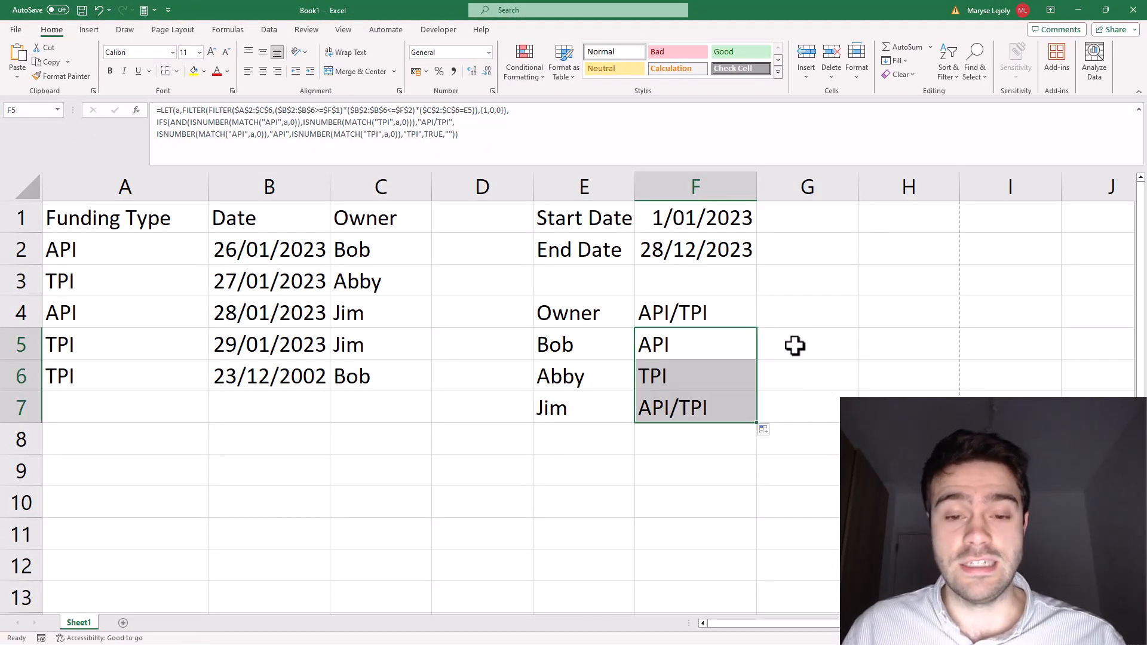
pyautogui.click(863, 369)
# Step: Compare each owner's result in F5:F7 with that owner's funding types and dates in the source rows
pyautogui.click(549, 330)
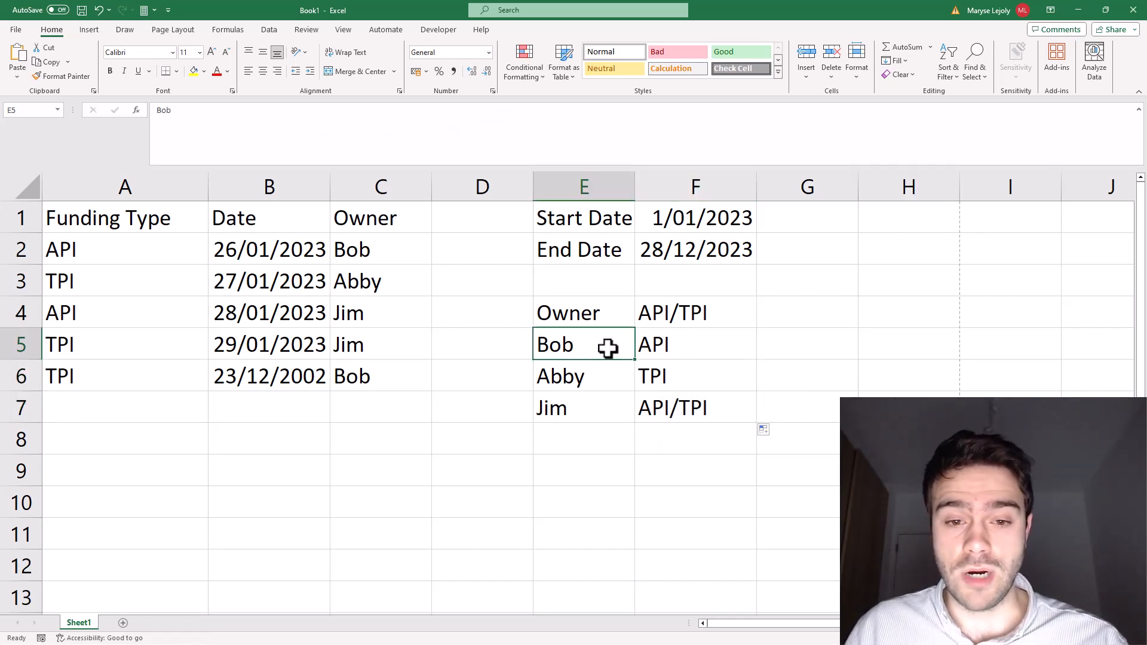
pyautogui.moveTo(335, 248); pyautogui.dragTo(92, 243)
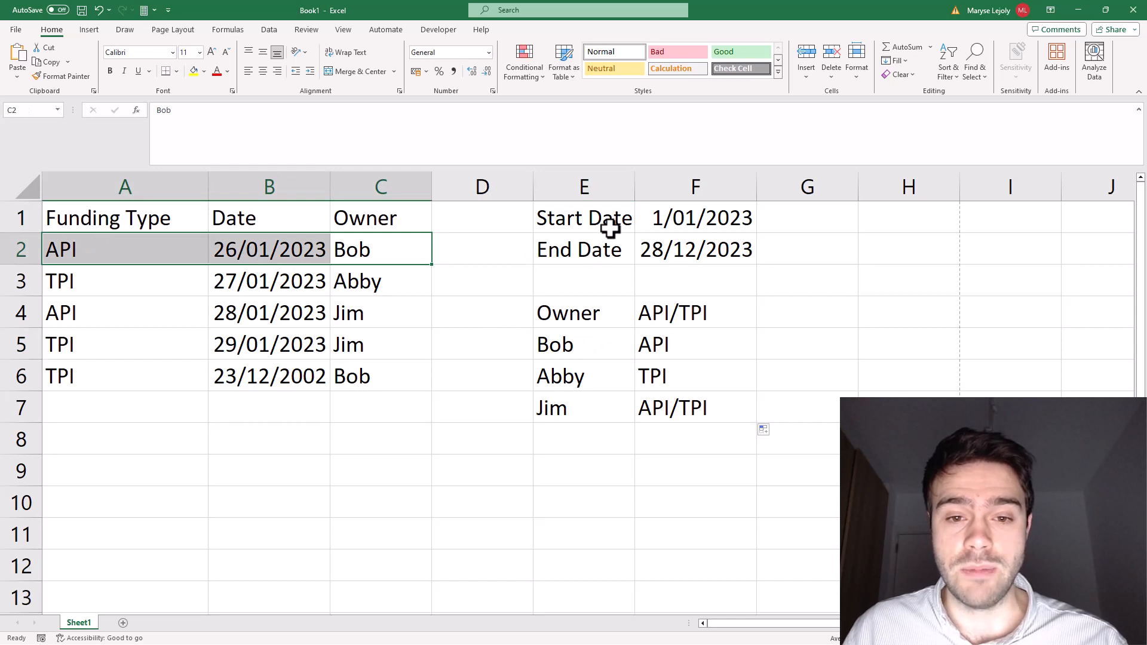
pyautogui.moveTo(344, 376); pyautogui.dragTo(99, 366)
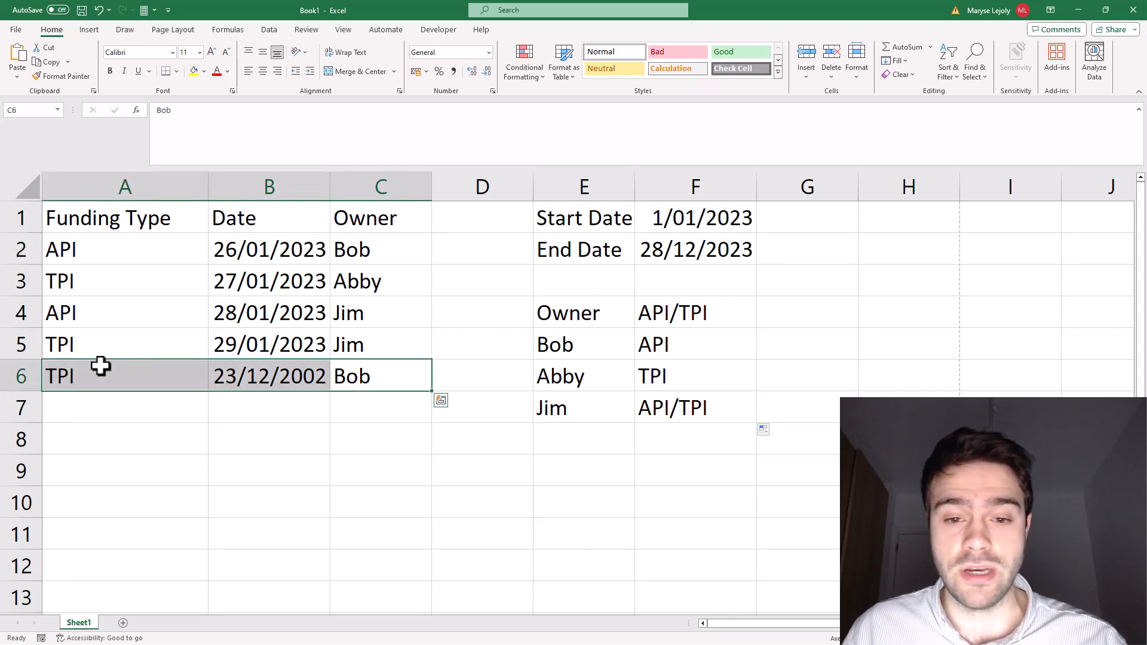
pyautogui.click(614, 375)
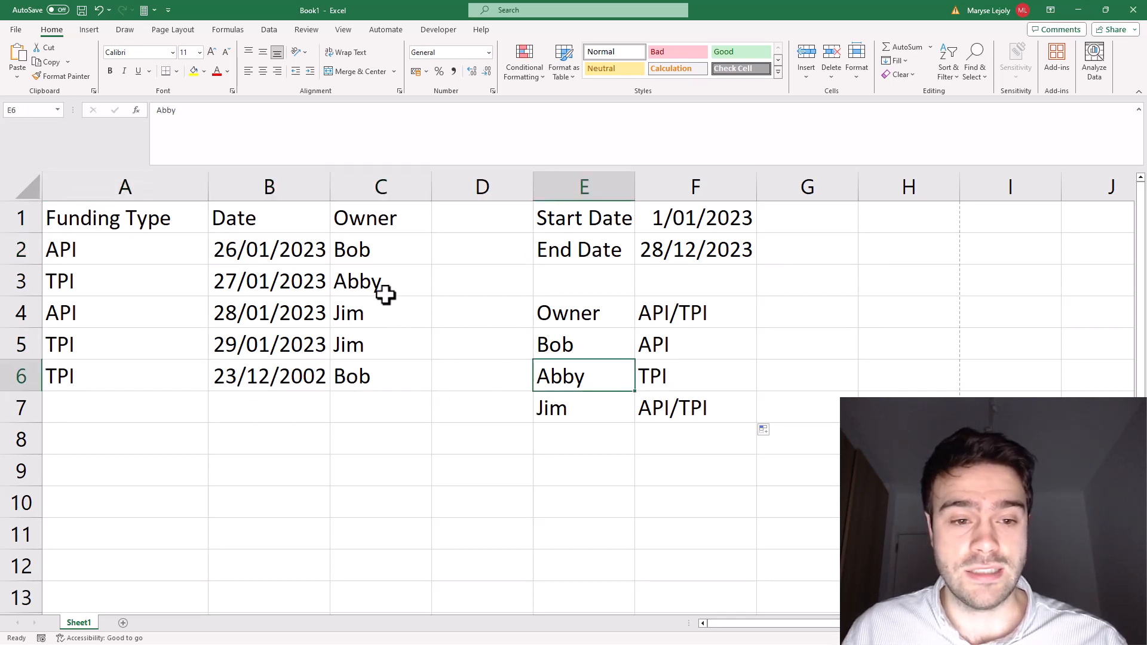
pyautogui.moveTo(384, 289); pyautogui.dragTo(146, 279)
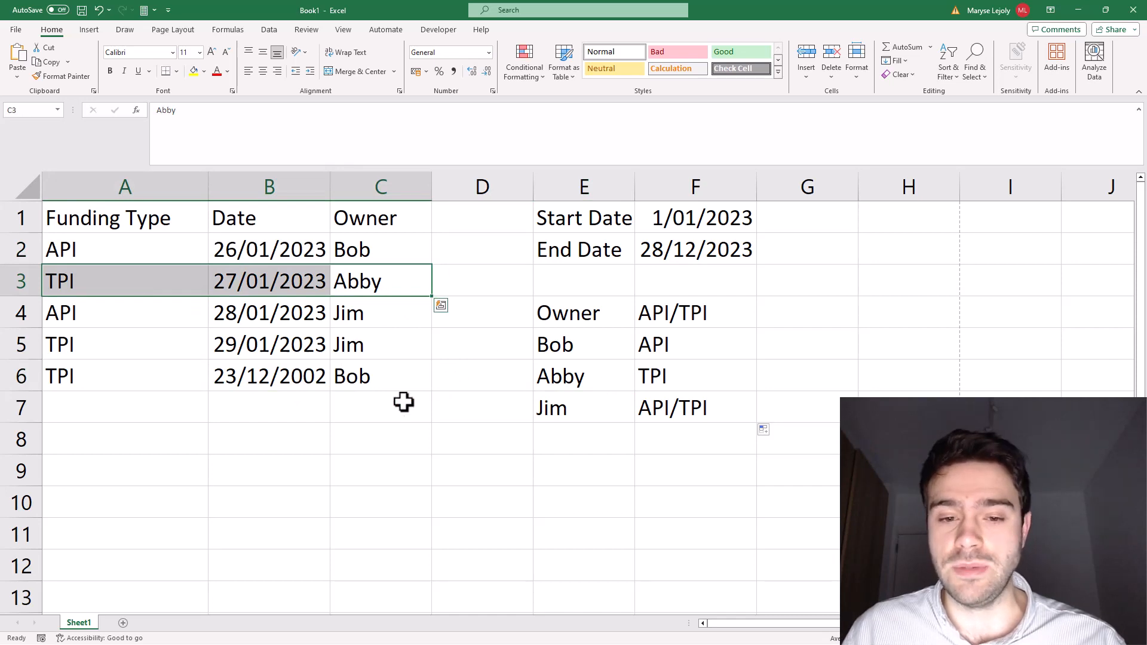
pyautogui.click(693, 412)
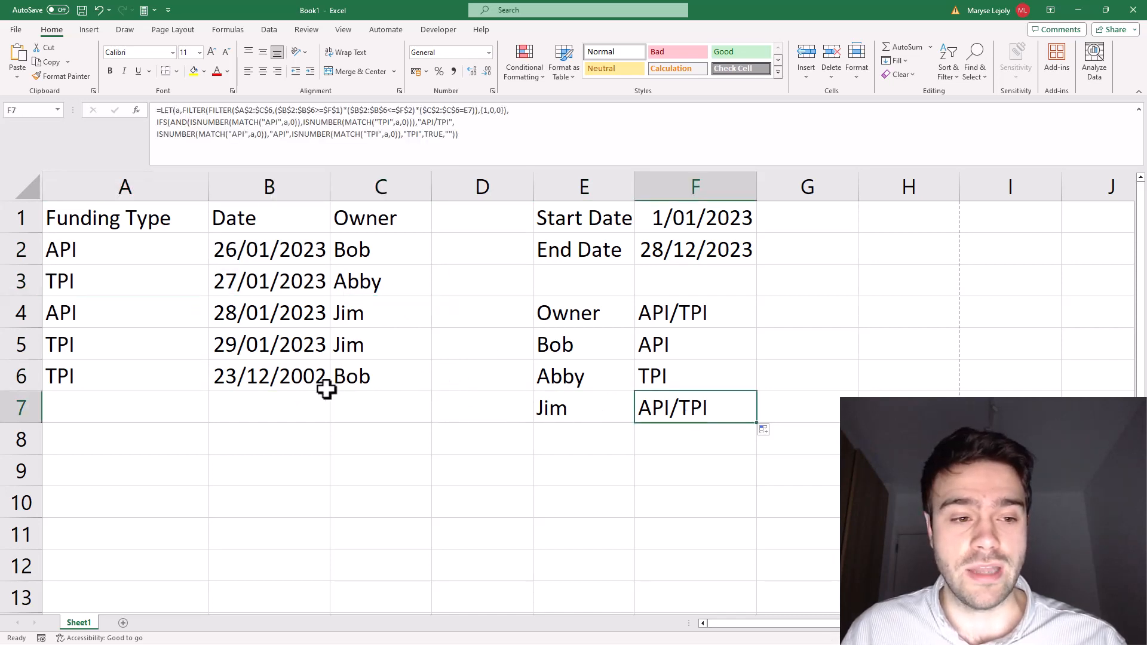
pyautogui.moveTo(356, 317); pyautogui.dragTo(72, 353)
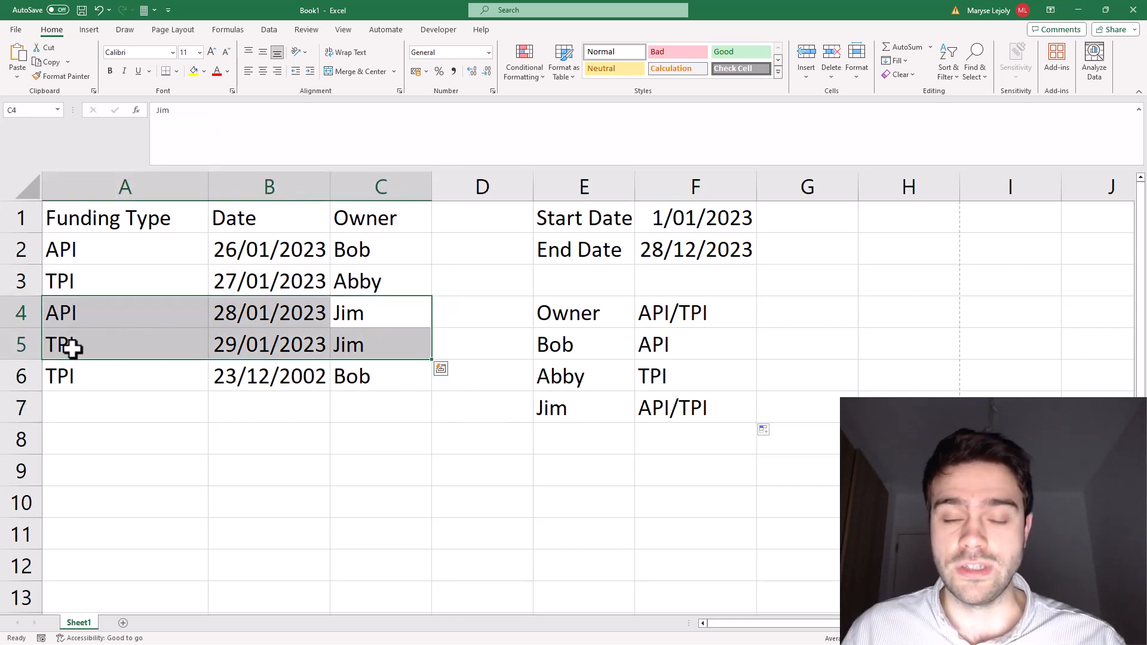
pyautogui.click(673, 405)
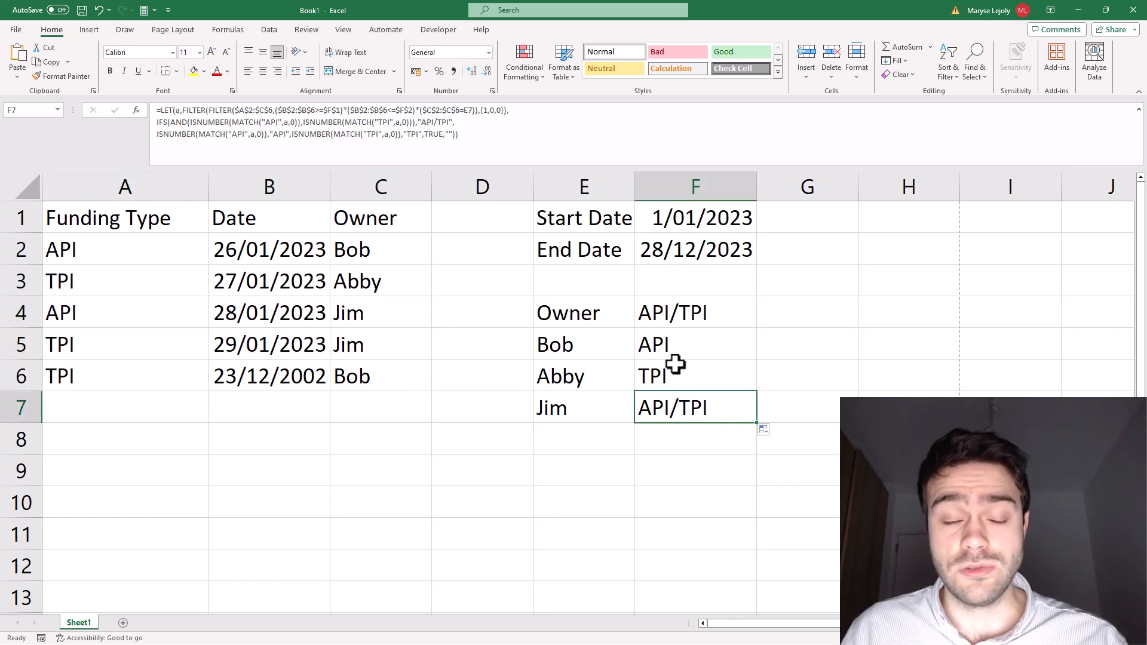